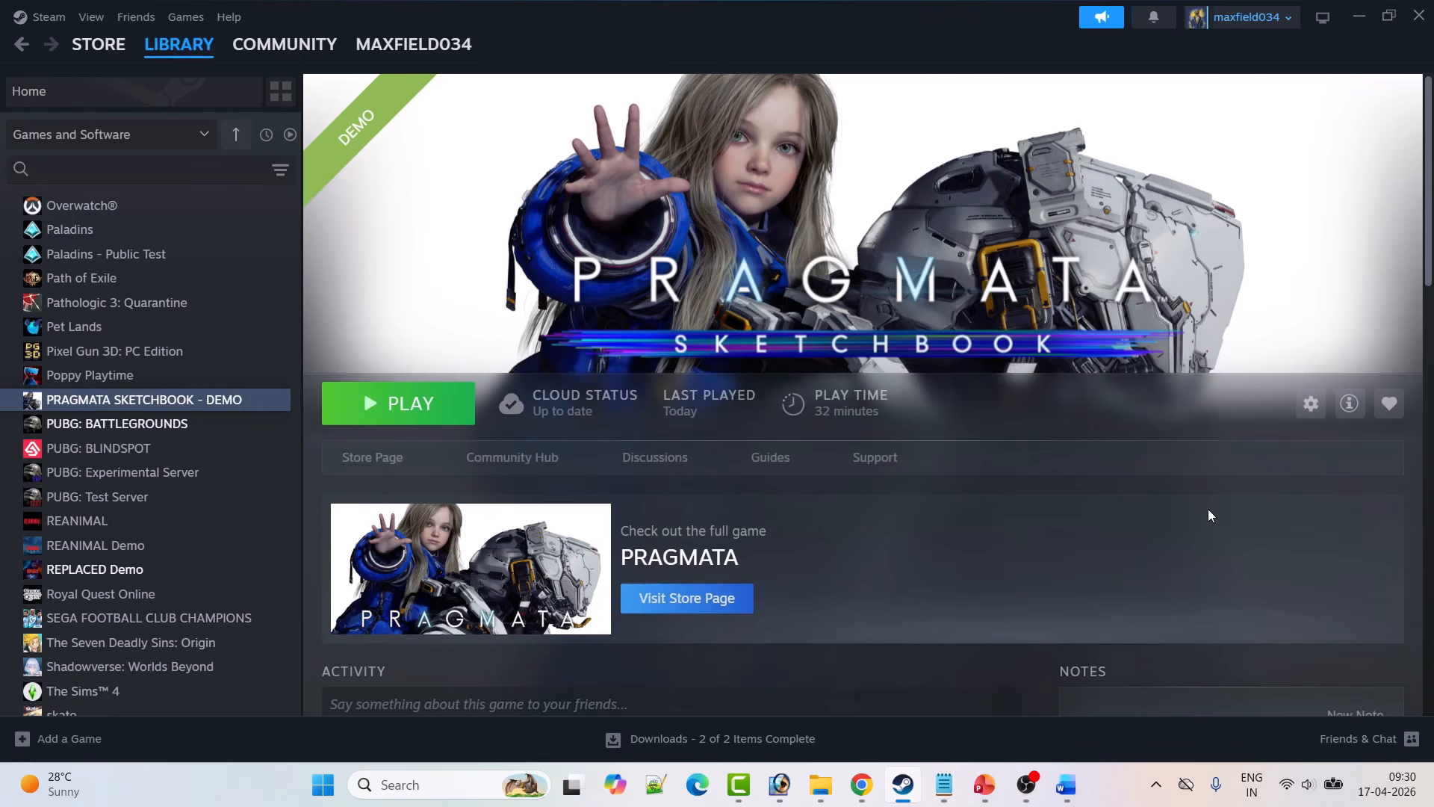
- Check Fix 1 in the Word document, switch to Steam and show where the client's Exit command is
click(1066, 784)
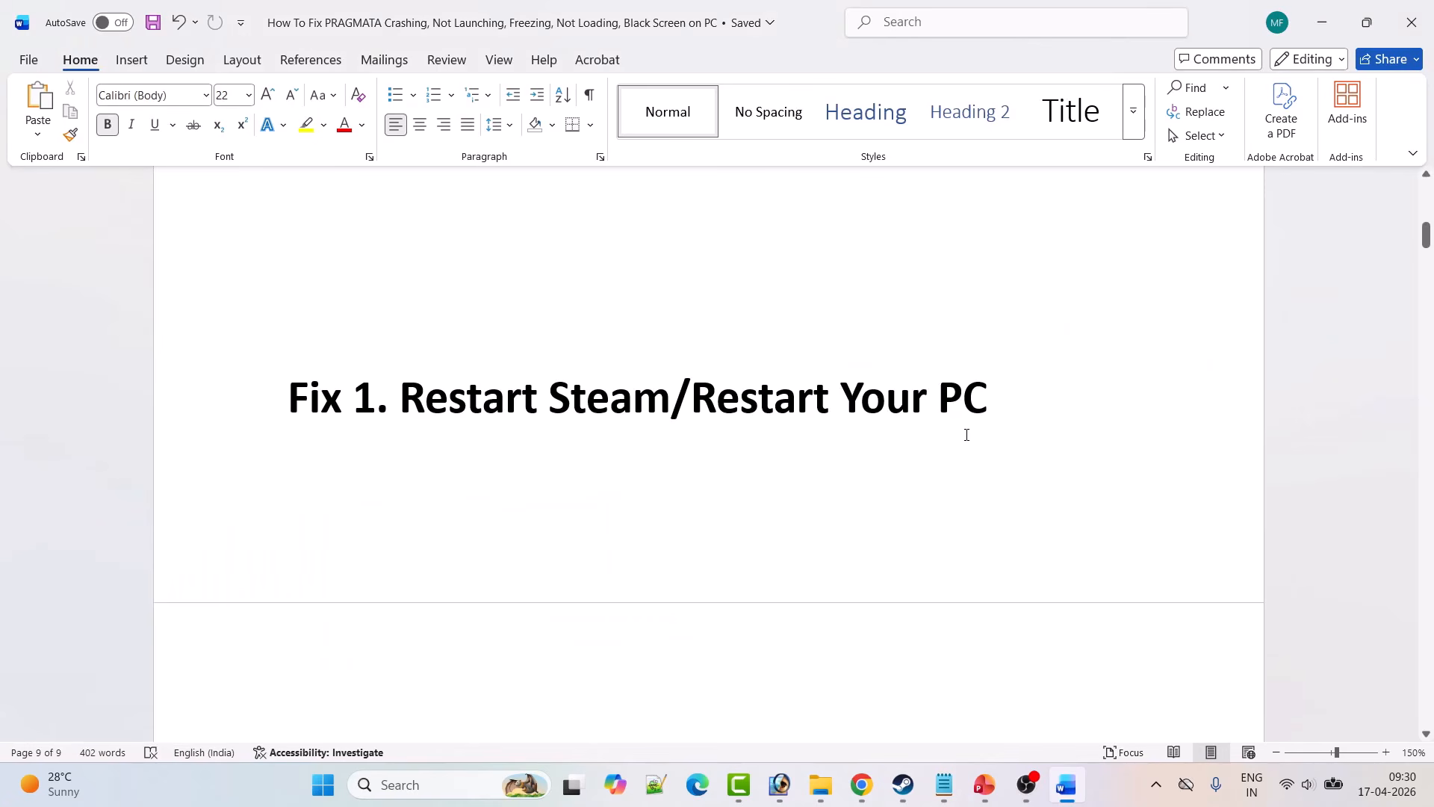
click(904, 784)
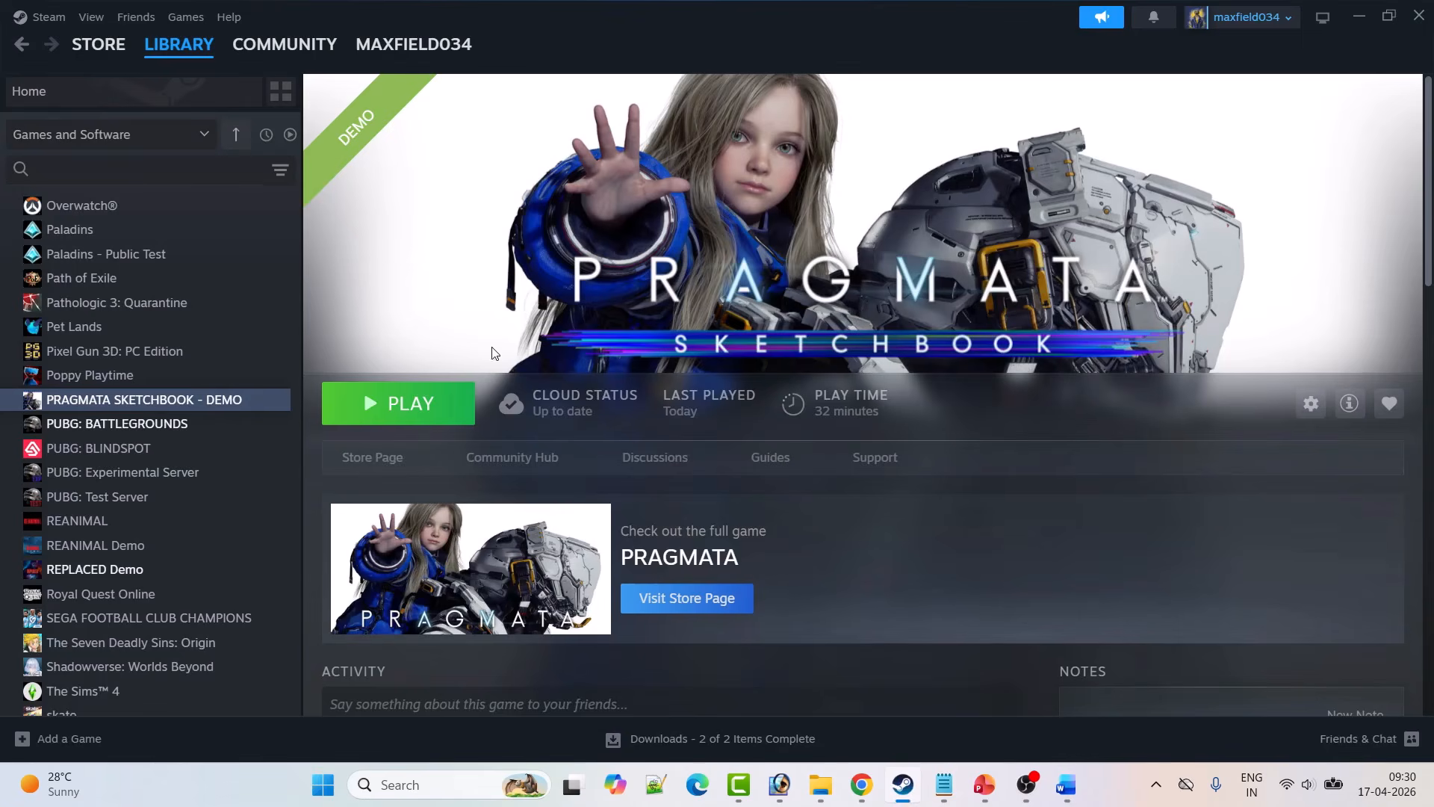
click(46, 18)
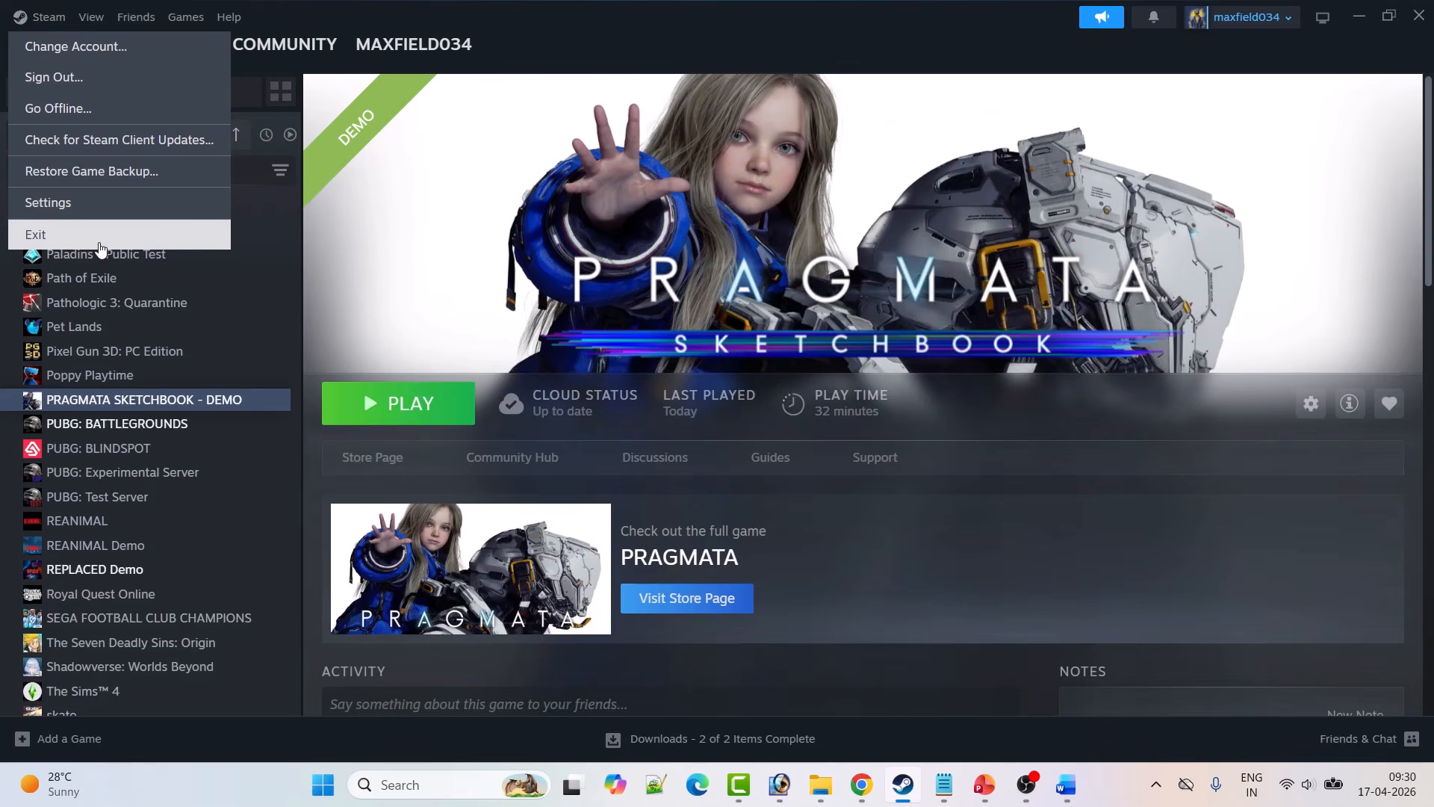
click(369, 307)
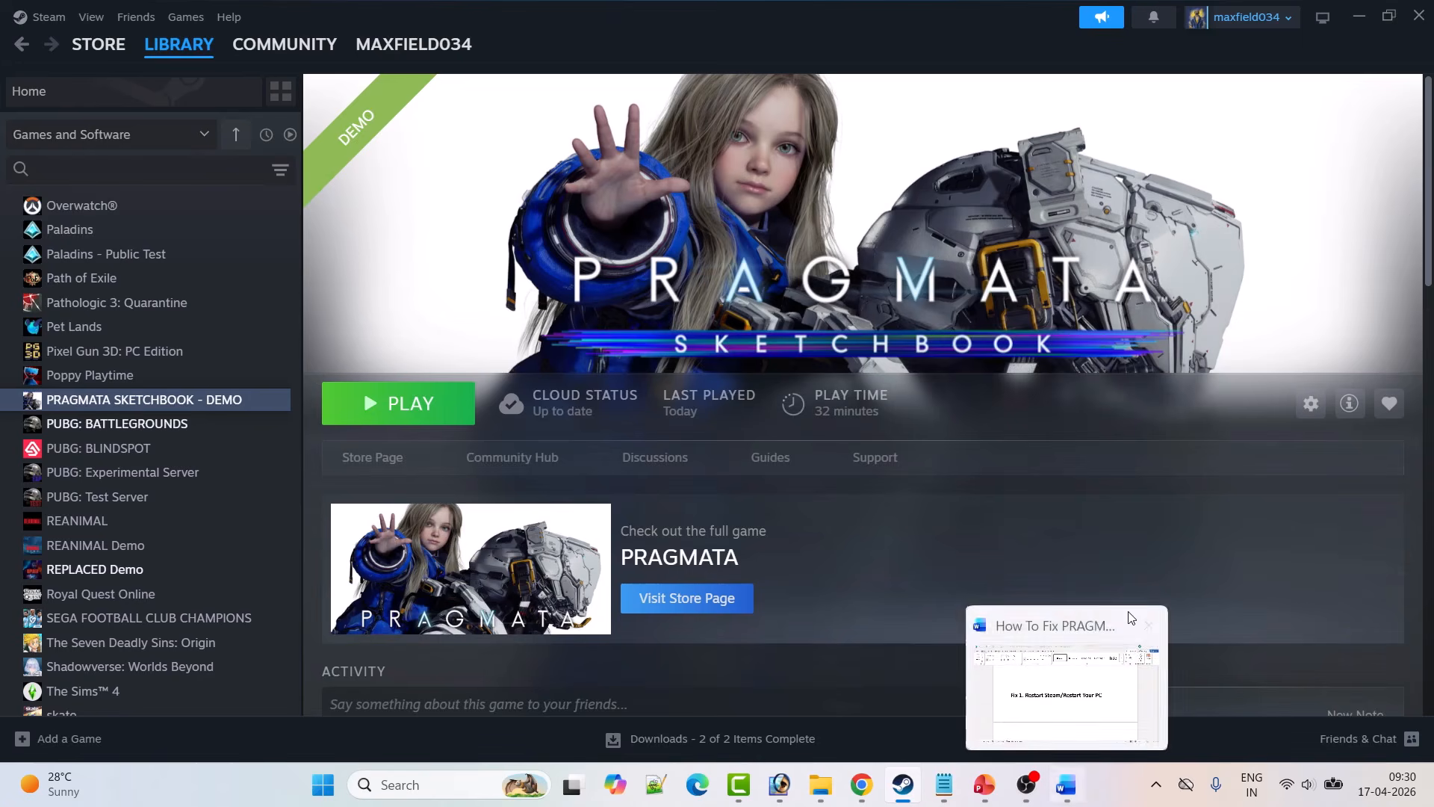
- Show the Restart option among the Windows power choices without restarting the PC
click(324, 784)
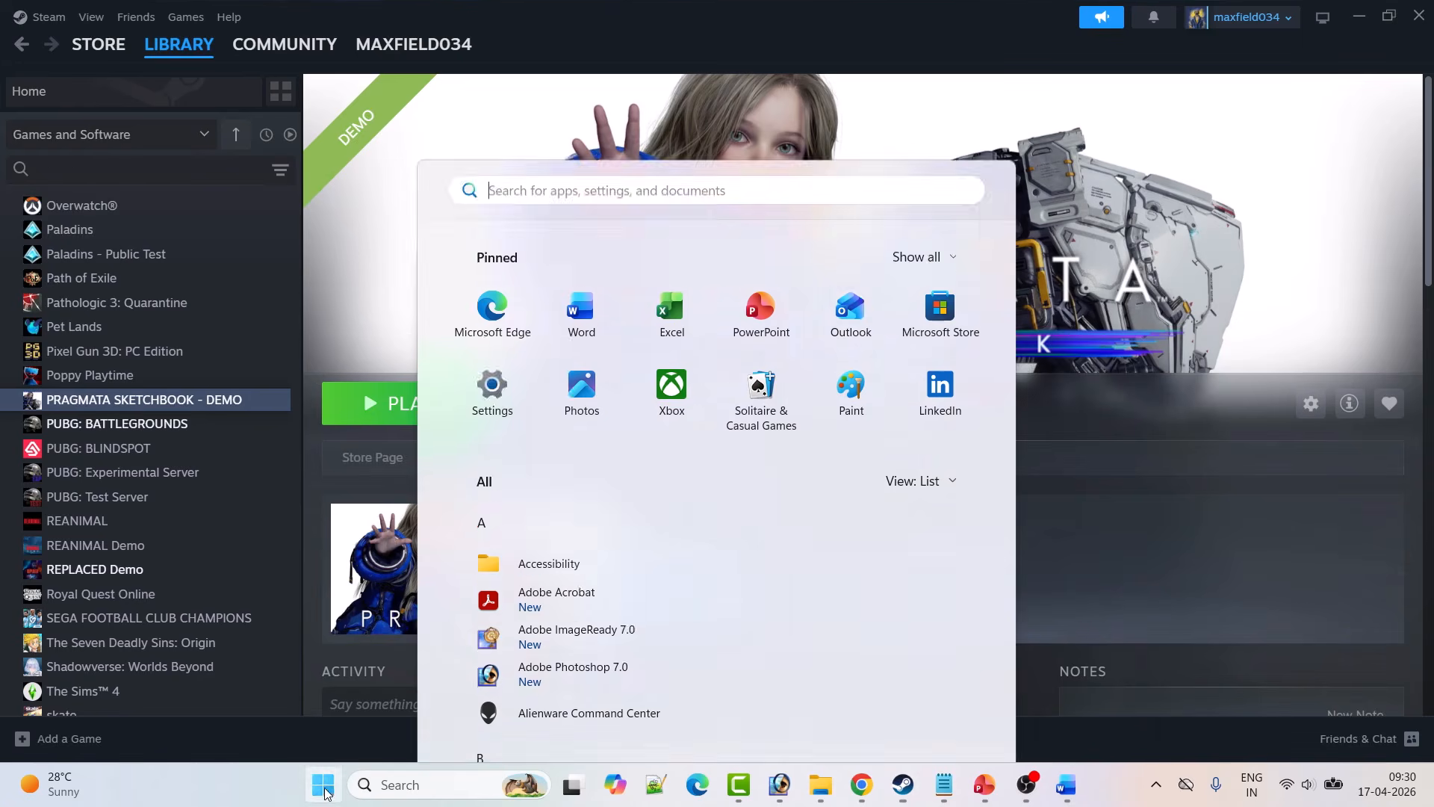
click(949, 720)
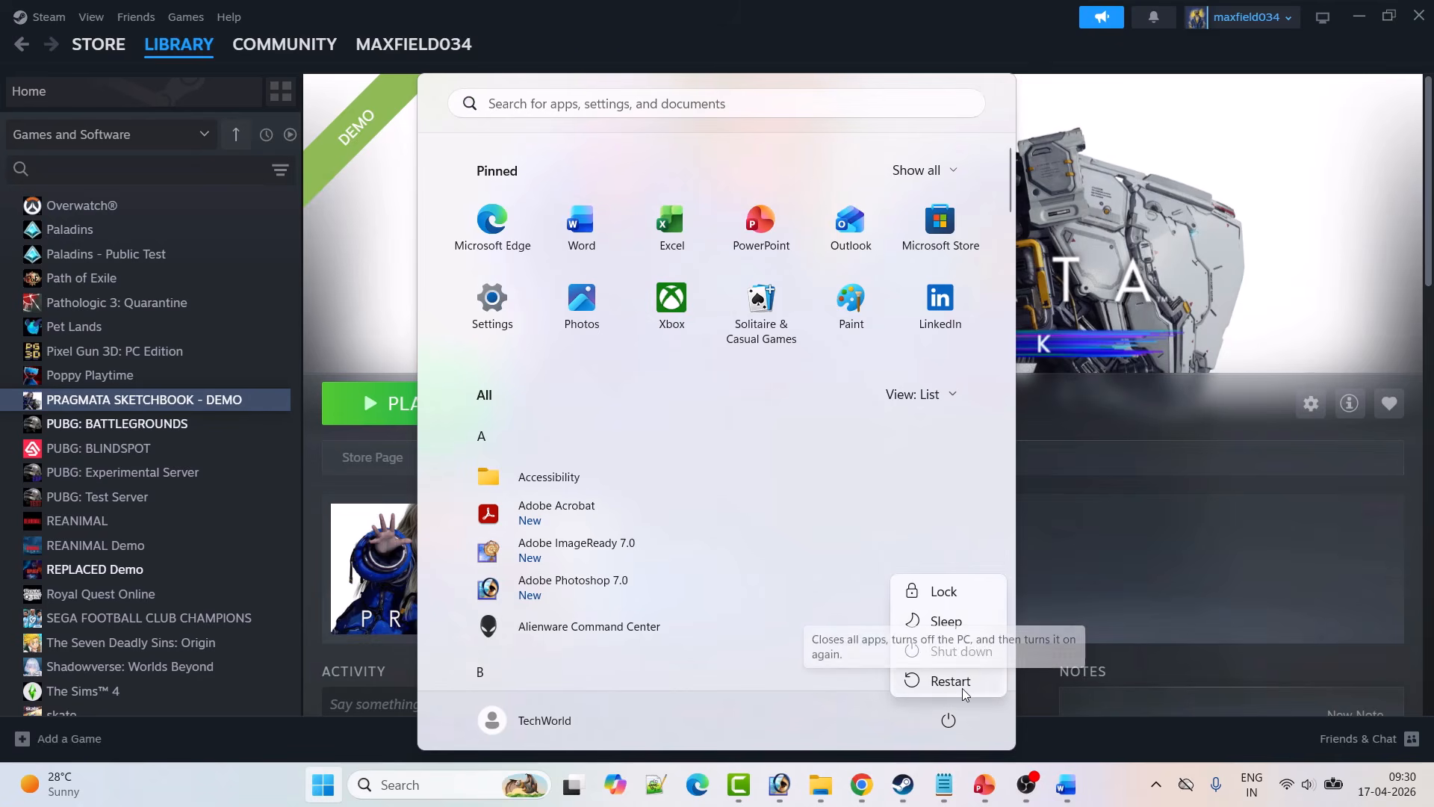
click(1225, 602)
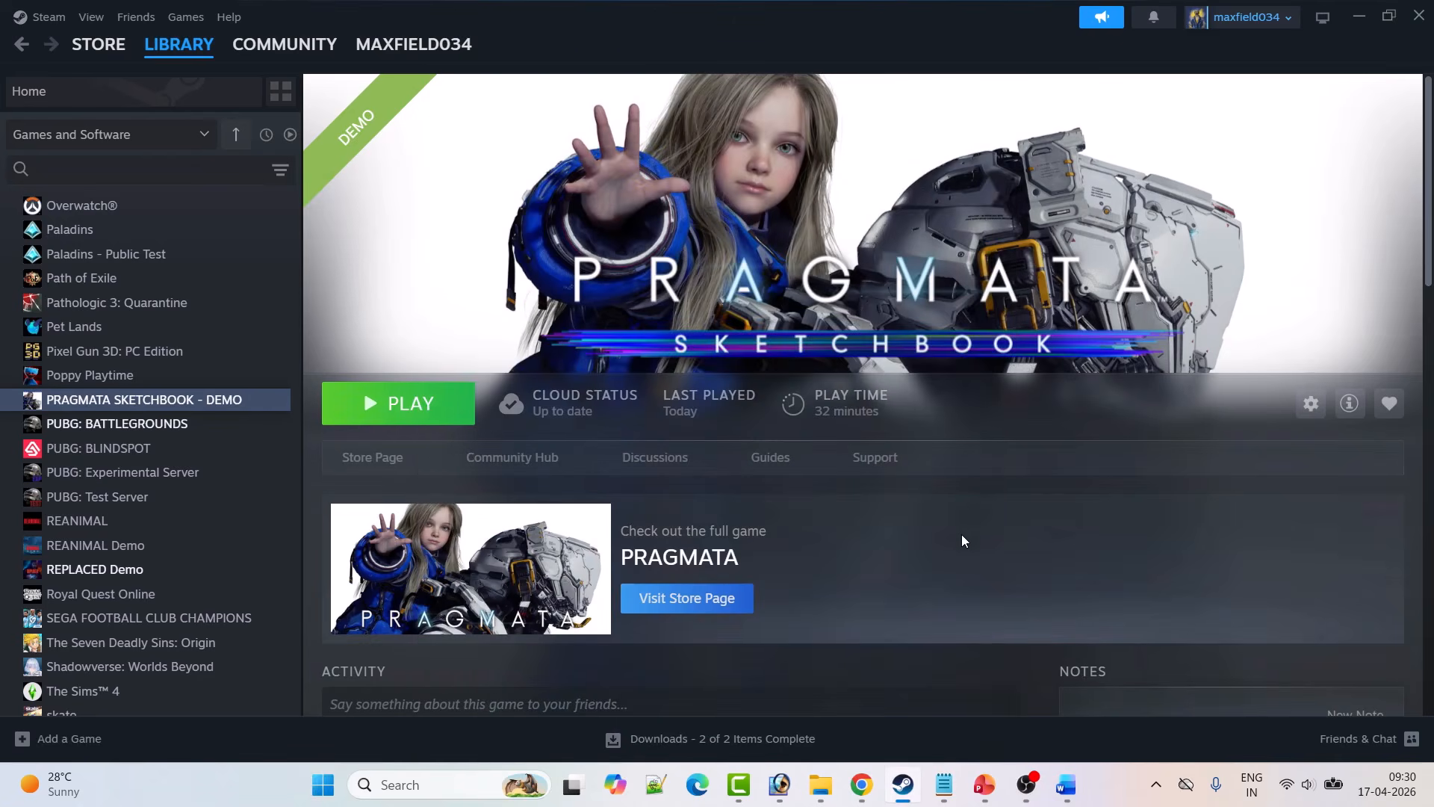
- Check the next fix in Word, return to Steam and set the PRAGMATA SKETCHBOOK - DEMO launch options to -dx11
click(1066, 784)
scroll(579, 460, down, 1)
click(903, 784)
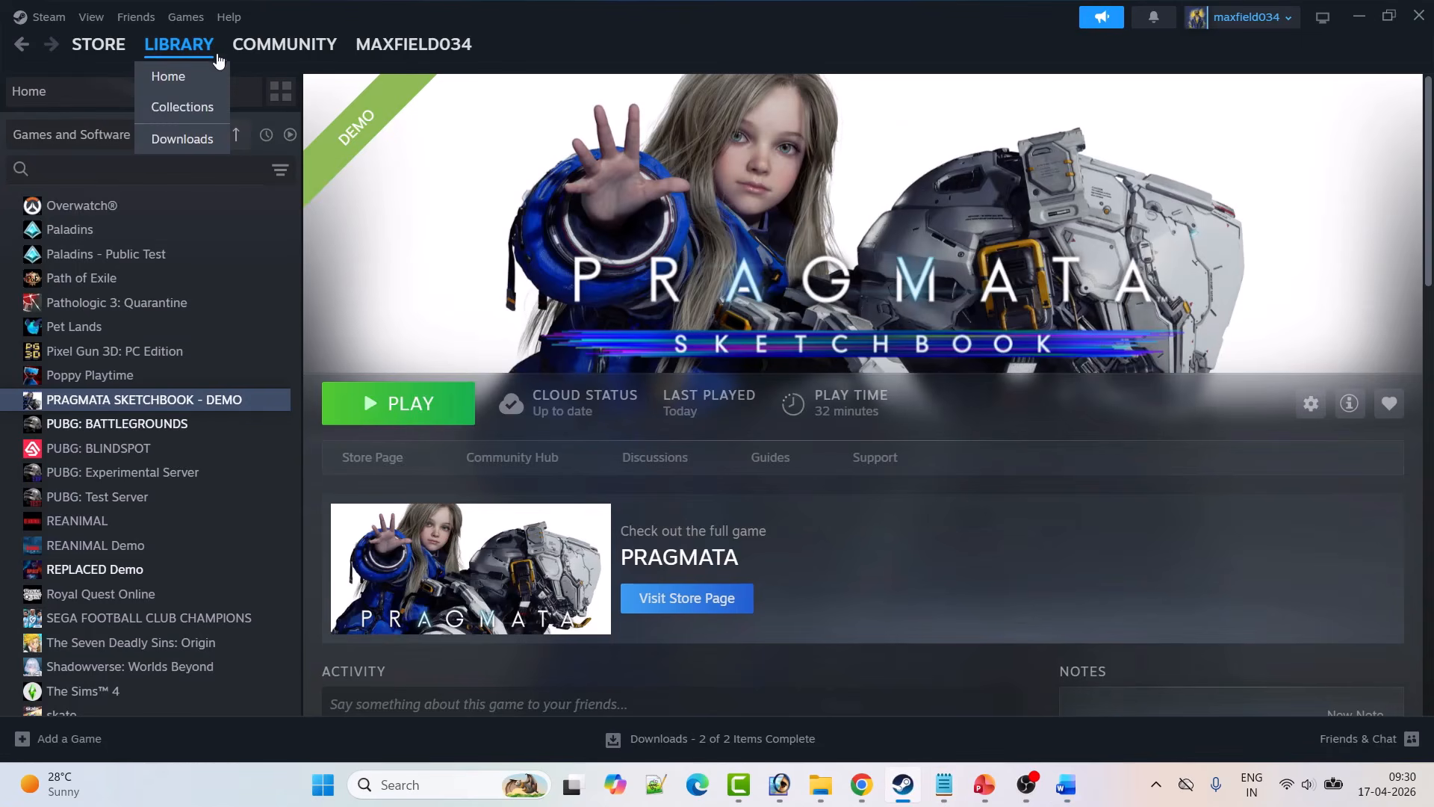
right_click(154, 405)
click(195, 545)
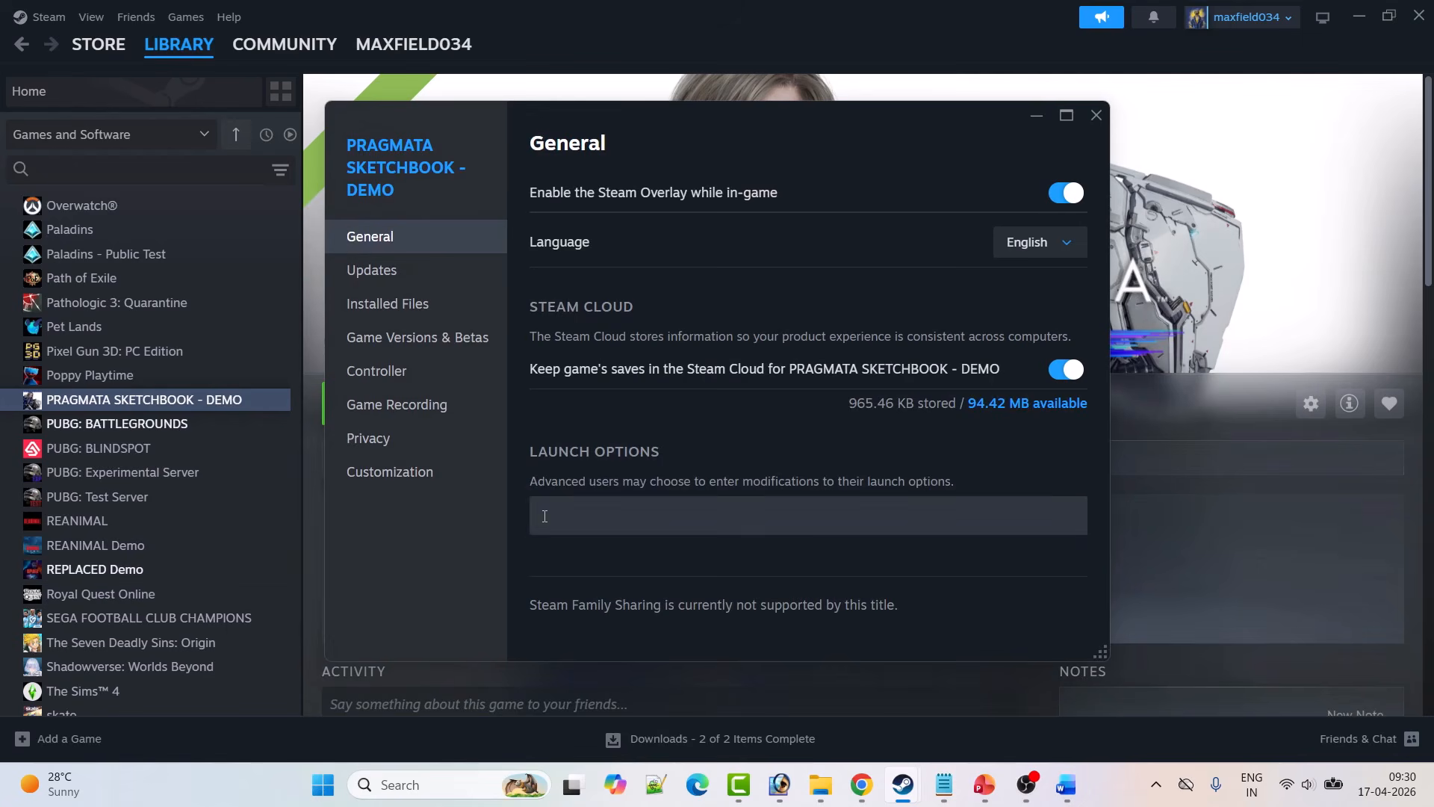
click(632, 523)
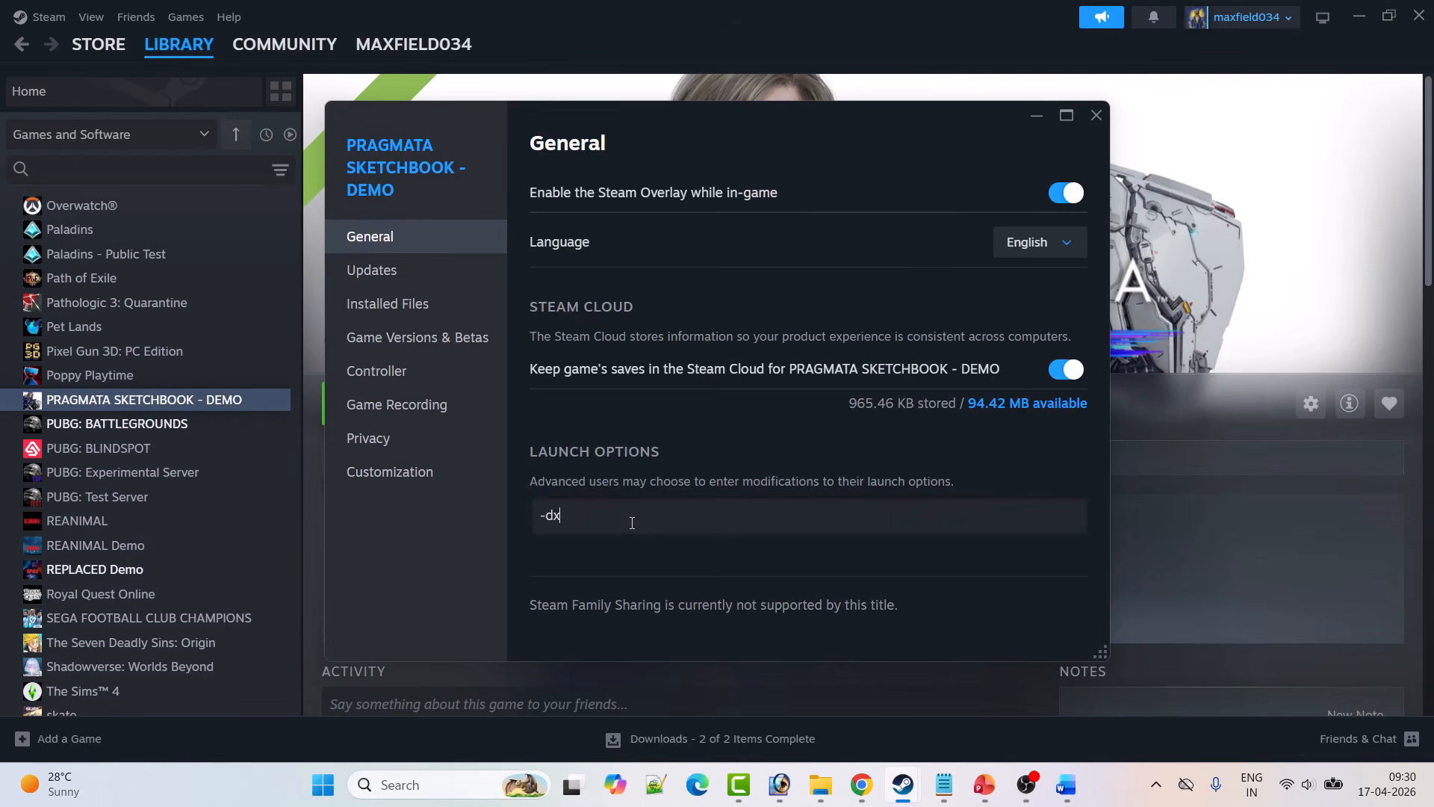
click(1093, 118)
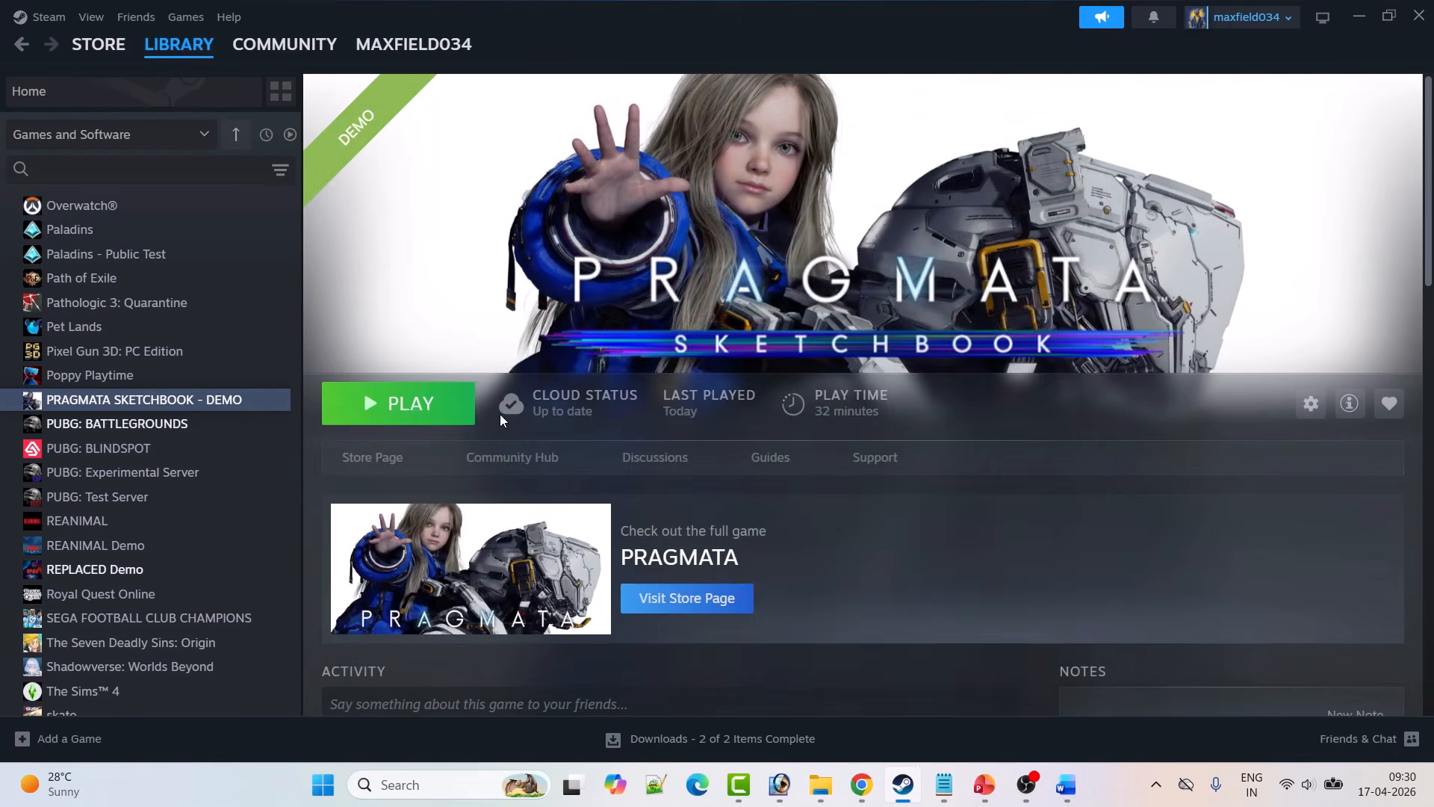
- Change the launch options of PRAGMATA SKETCHBOOK - DEMO to -dx12 and close its properties
right_click(143, 404)
click(256, 551)
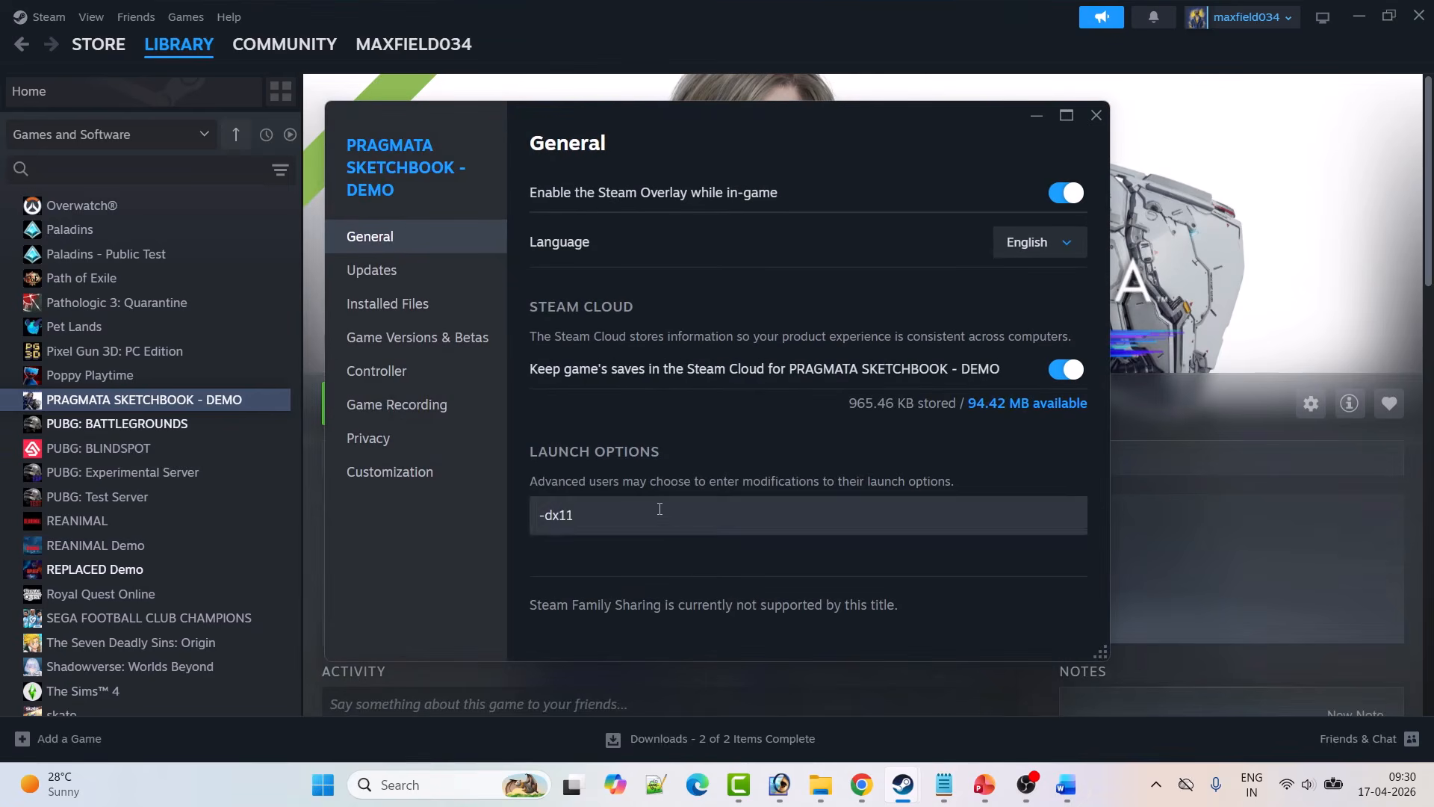
click(659, 511)
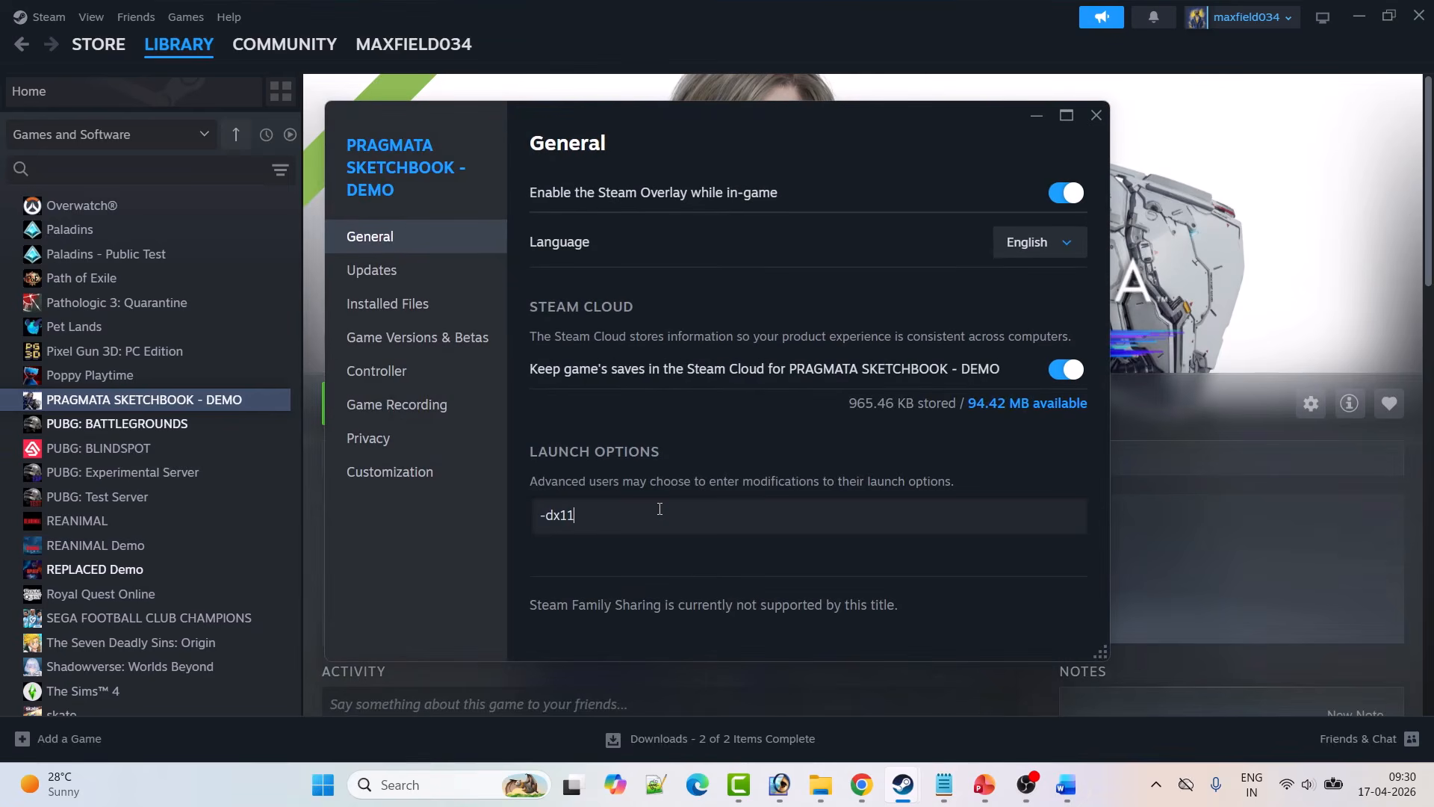
click(1097, 115)
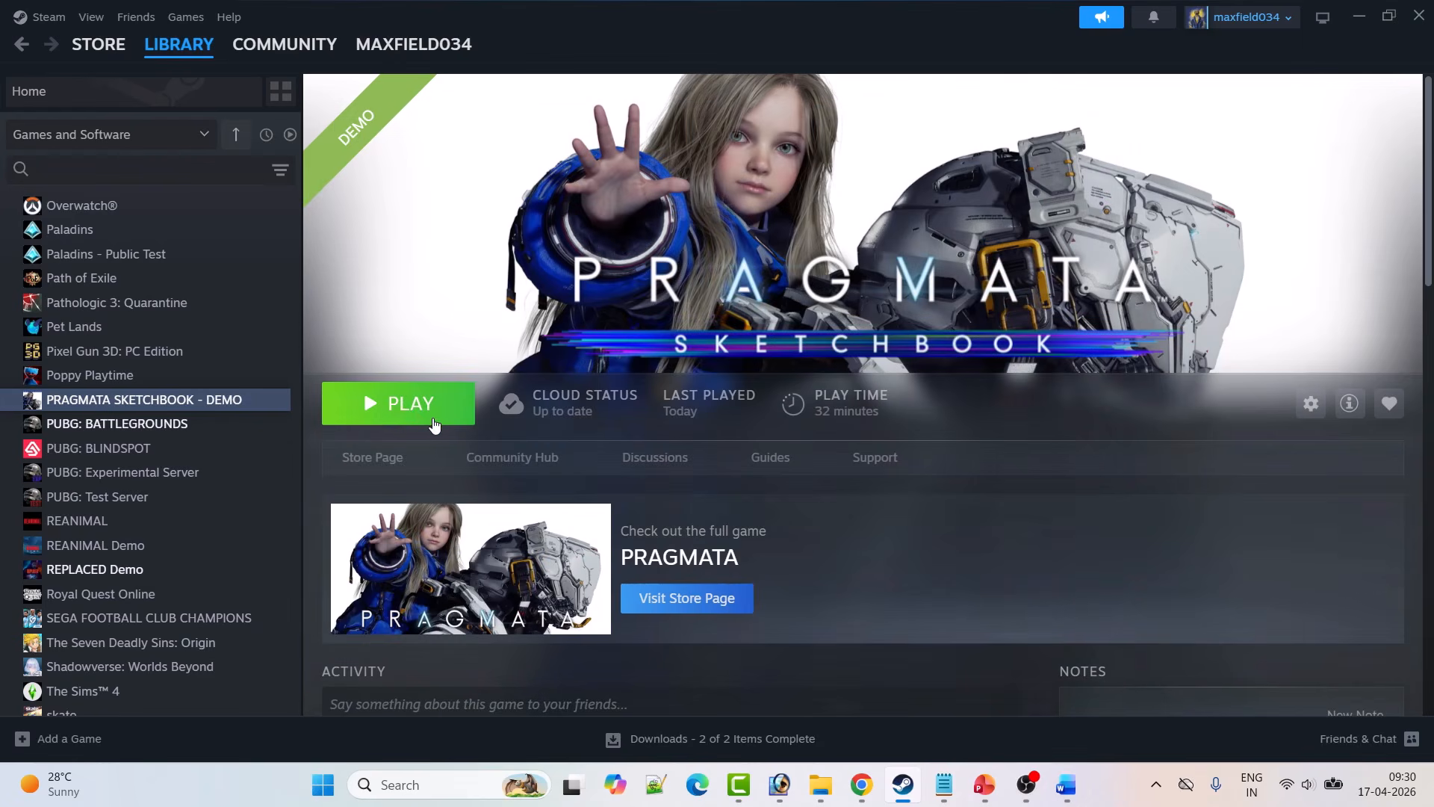
- Clear the launch options of PRAGMATA SKETCHBOOK - DEMO and close its properties
right_click(215, 400)
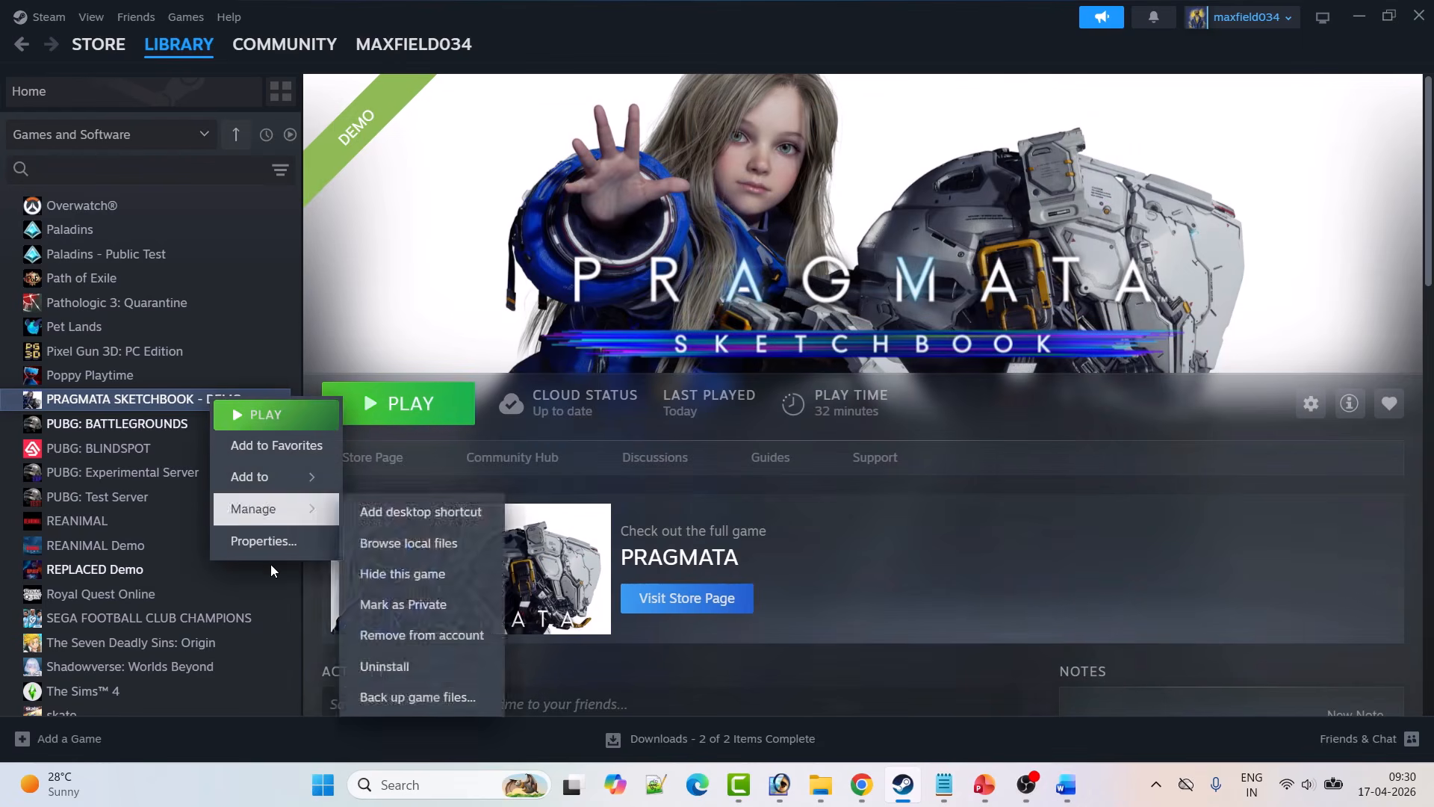
click(263, 541)
click(594, 521)
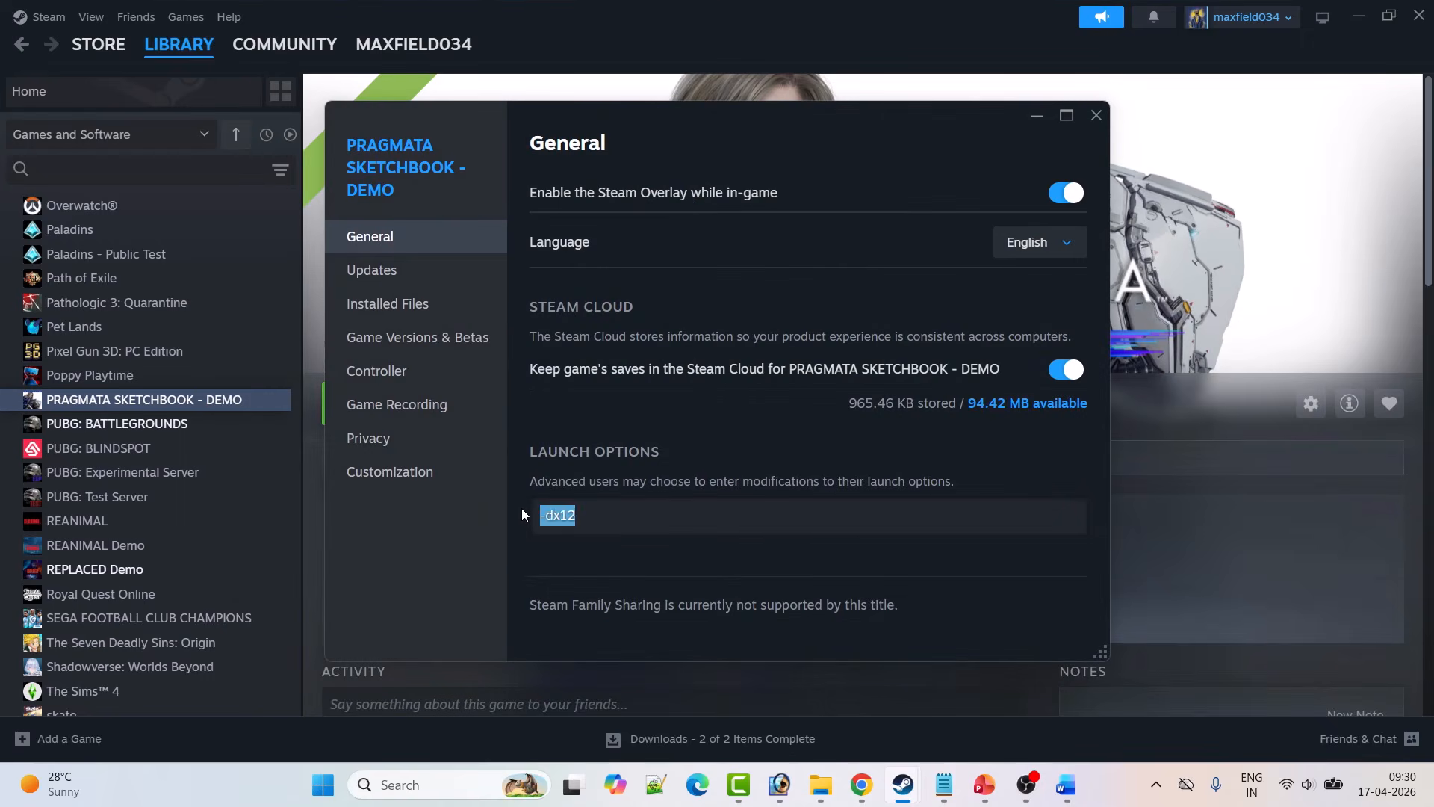
key(BackSpace)
click(1096, 119)
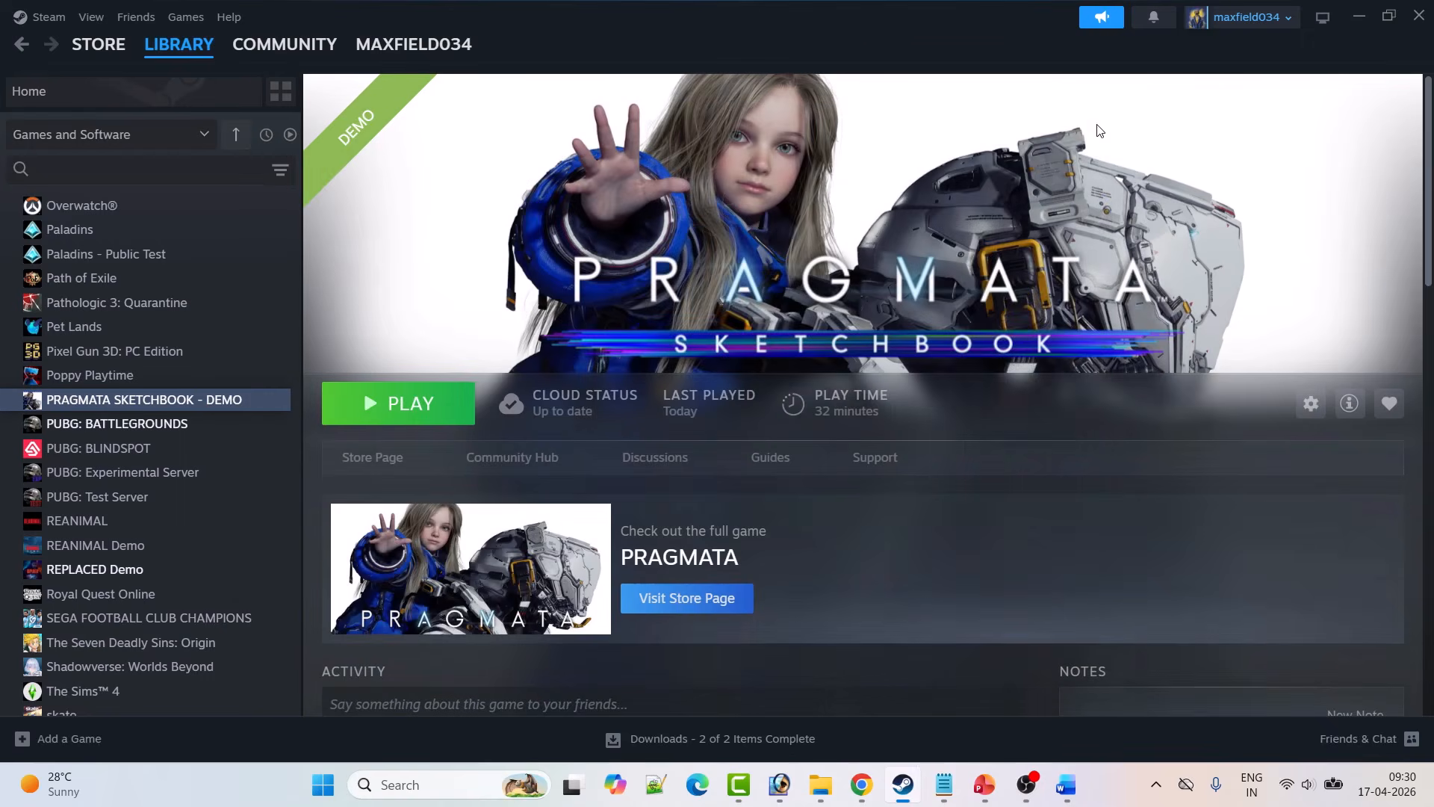
- Switch to Word and examine Fix 3 on turning off FSR scaling and frame generation in Adrenaline Software for PRAGMATA
click(1066, 785)
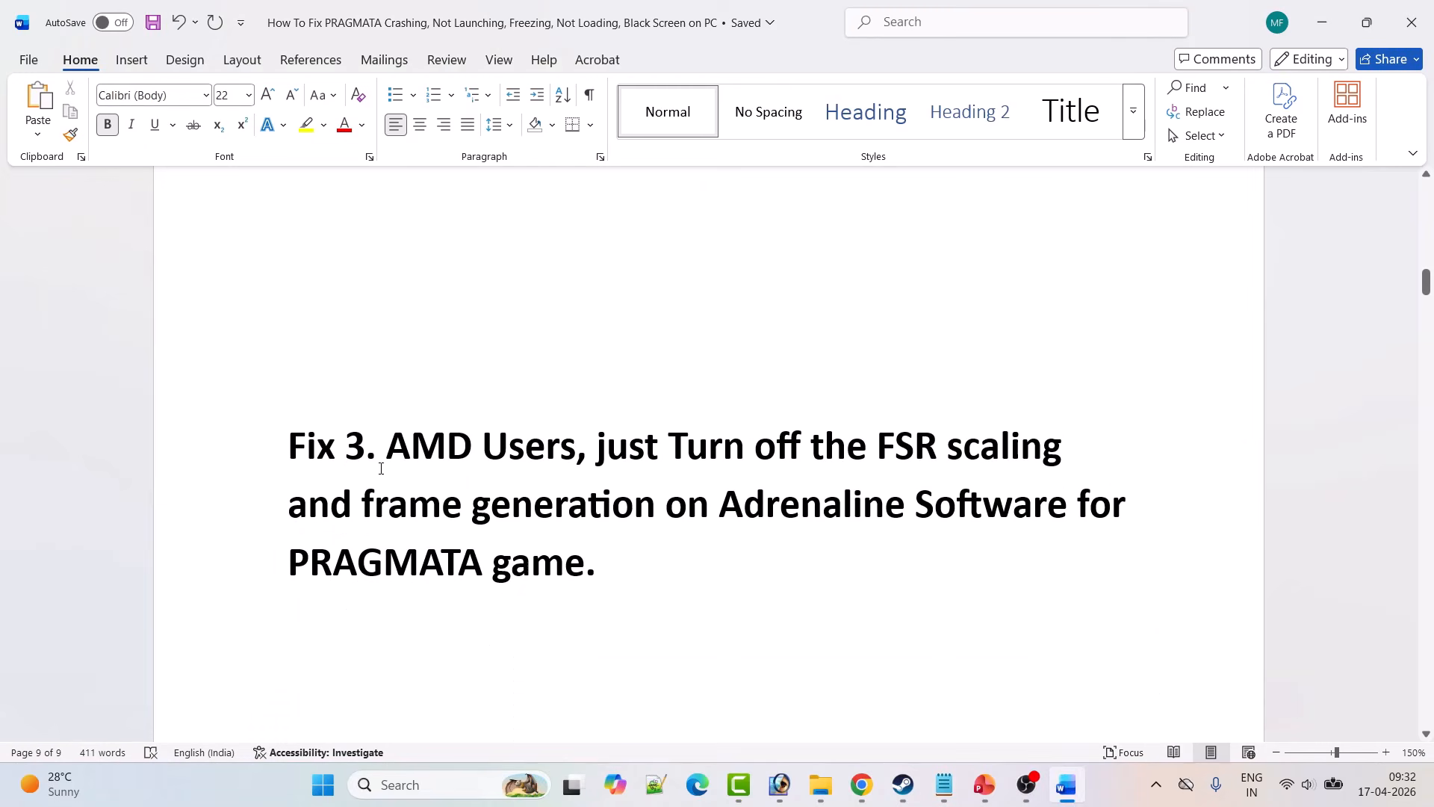
scroll(388, 459, down, 1)
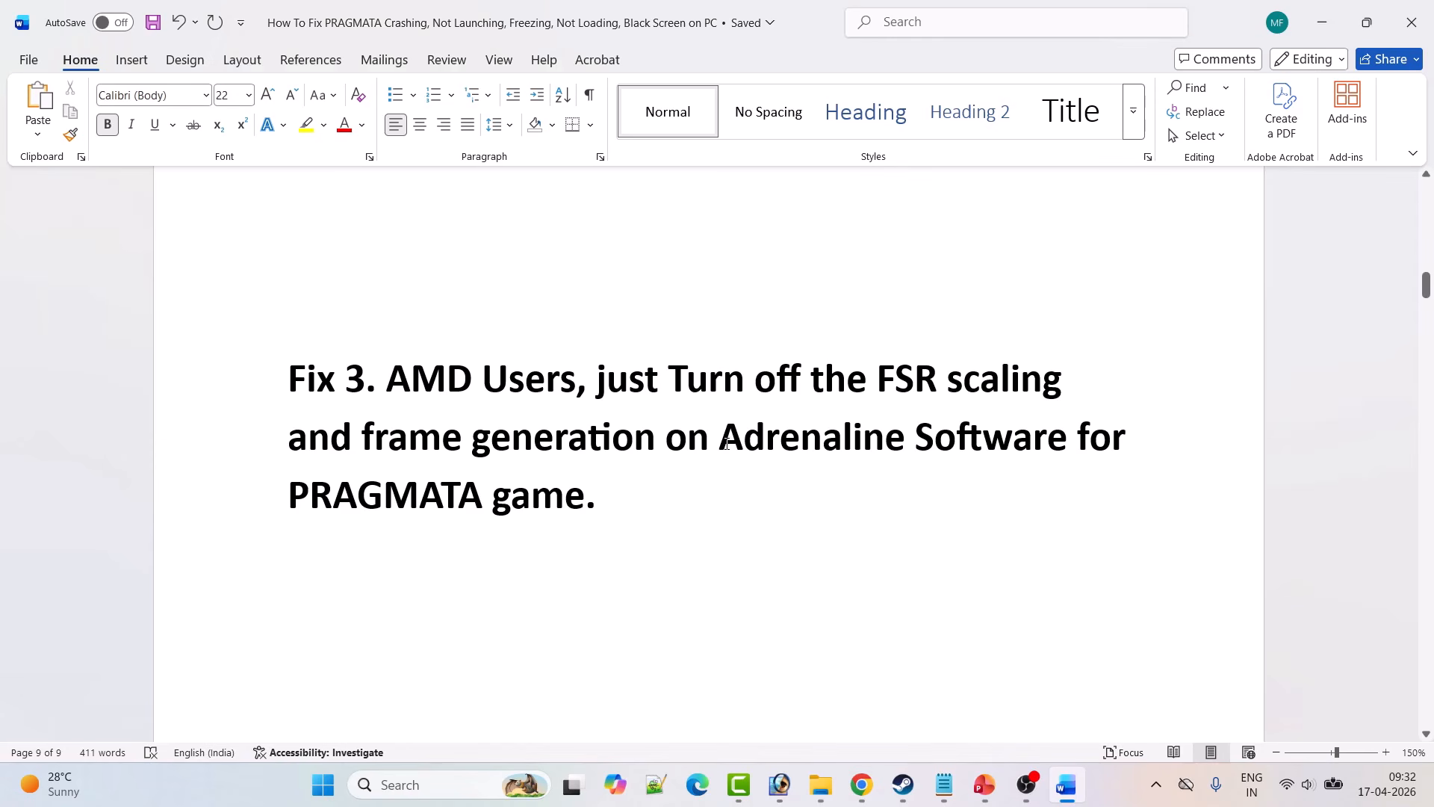
drag(729, 440, 1070, 441)
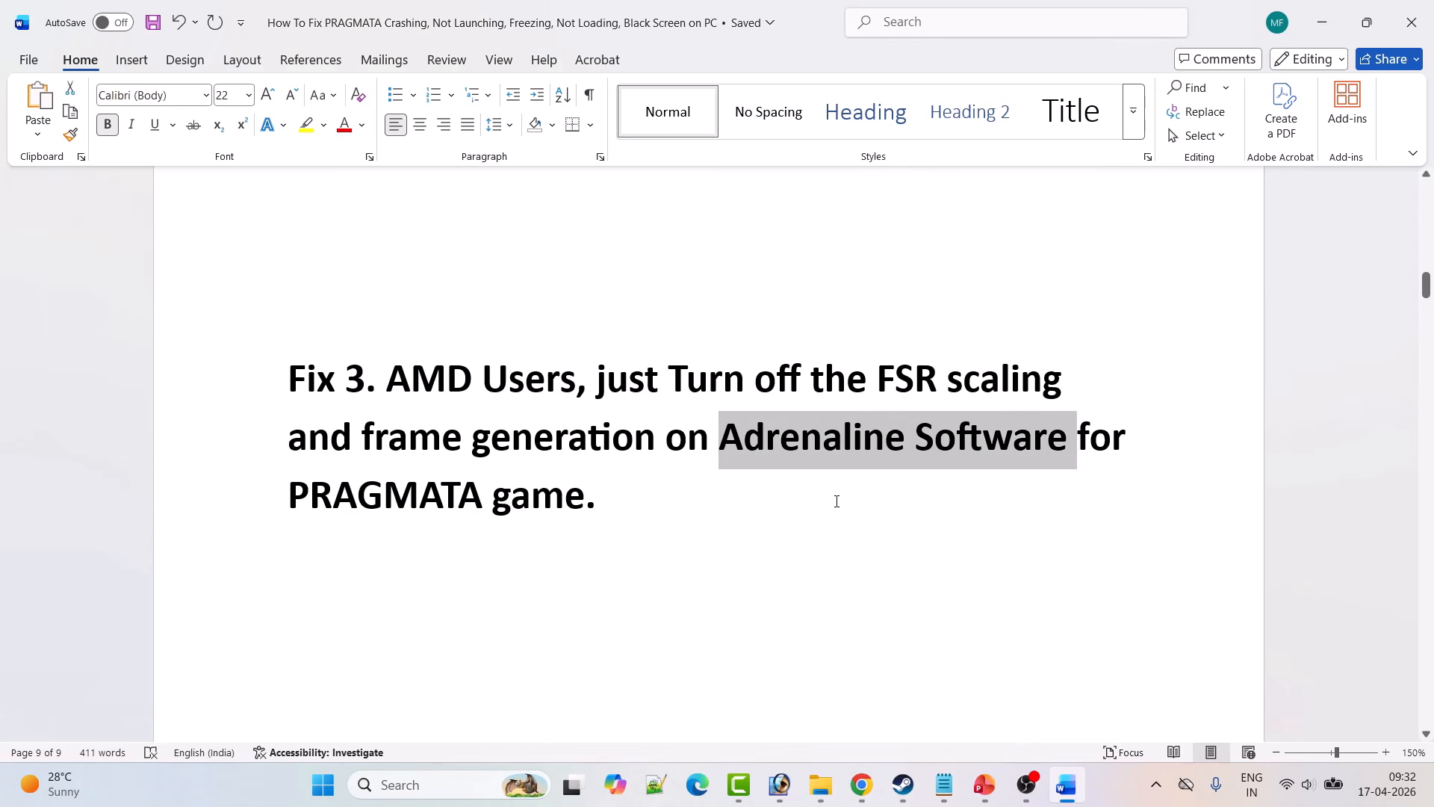
click(707, 518)
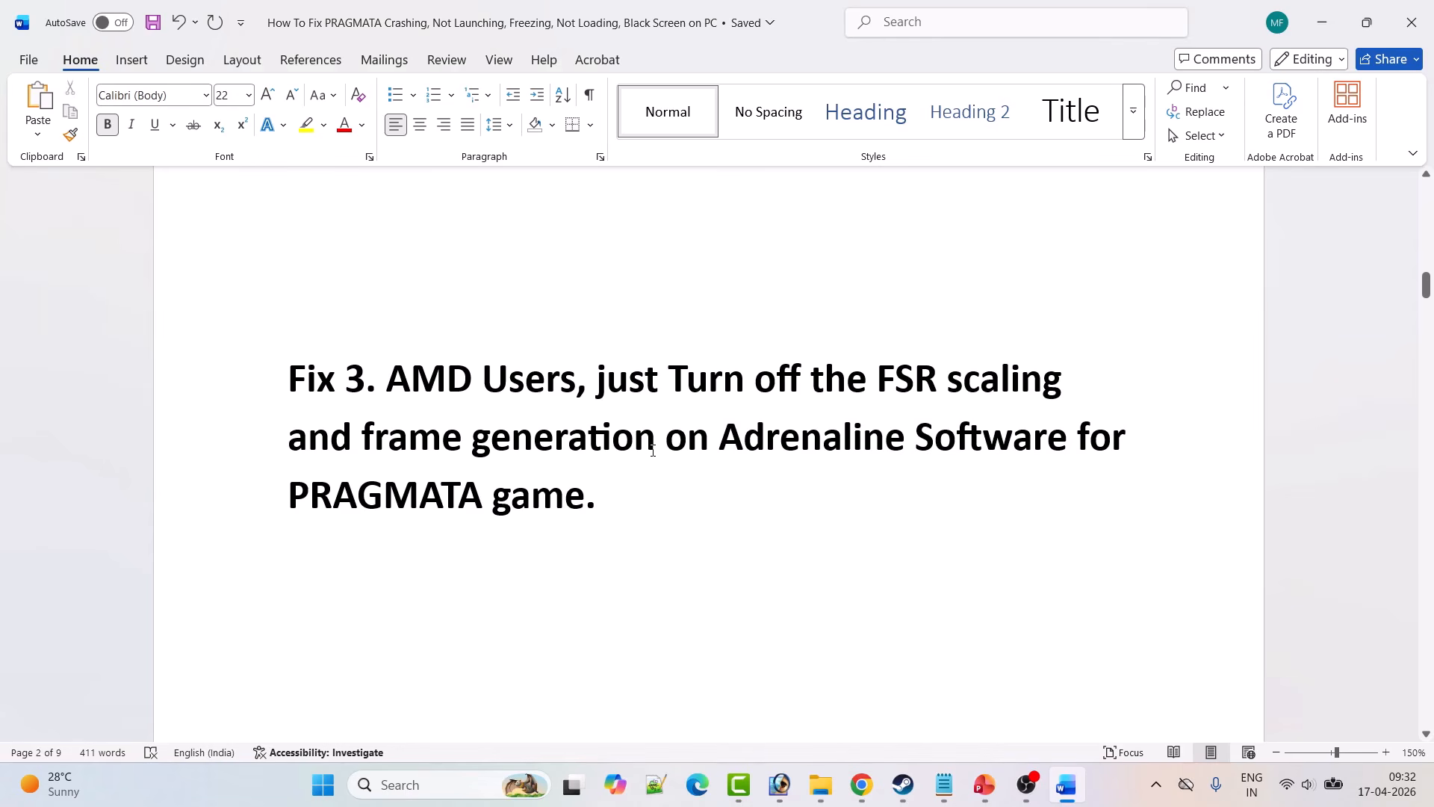
drag(291, 496, 508, 497)
click(868, 497)
drag(725, 439, 1070, 440)
click(820, 714)
click(904, 783)
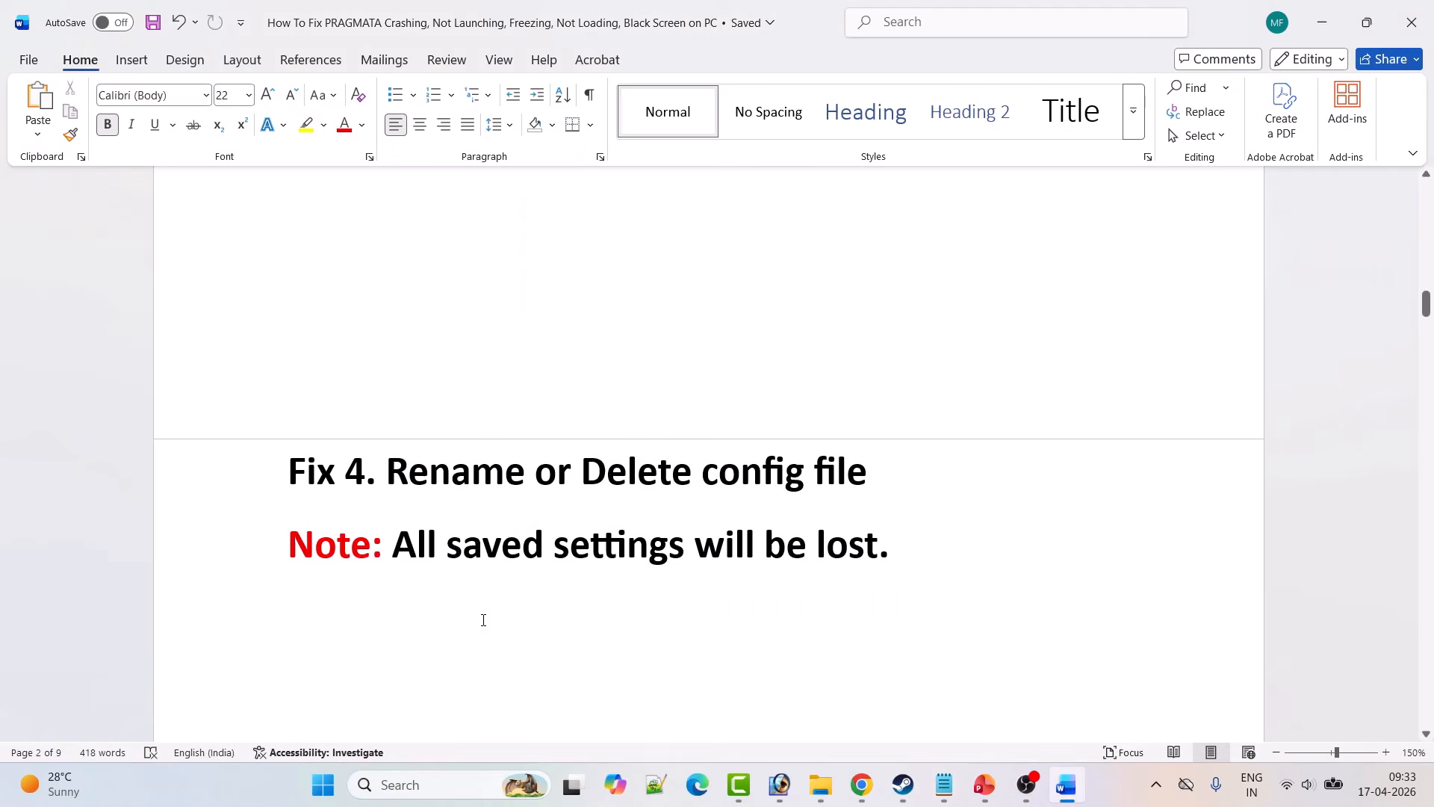
- Check Fix 4 in Word, switch to Steam and browse the local files of PRAGMATA SKETCHBOOK - DEMO
scroll(503, 617, down, 1)
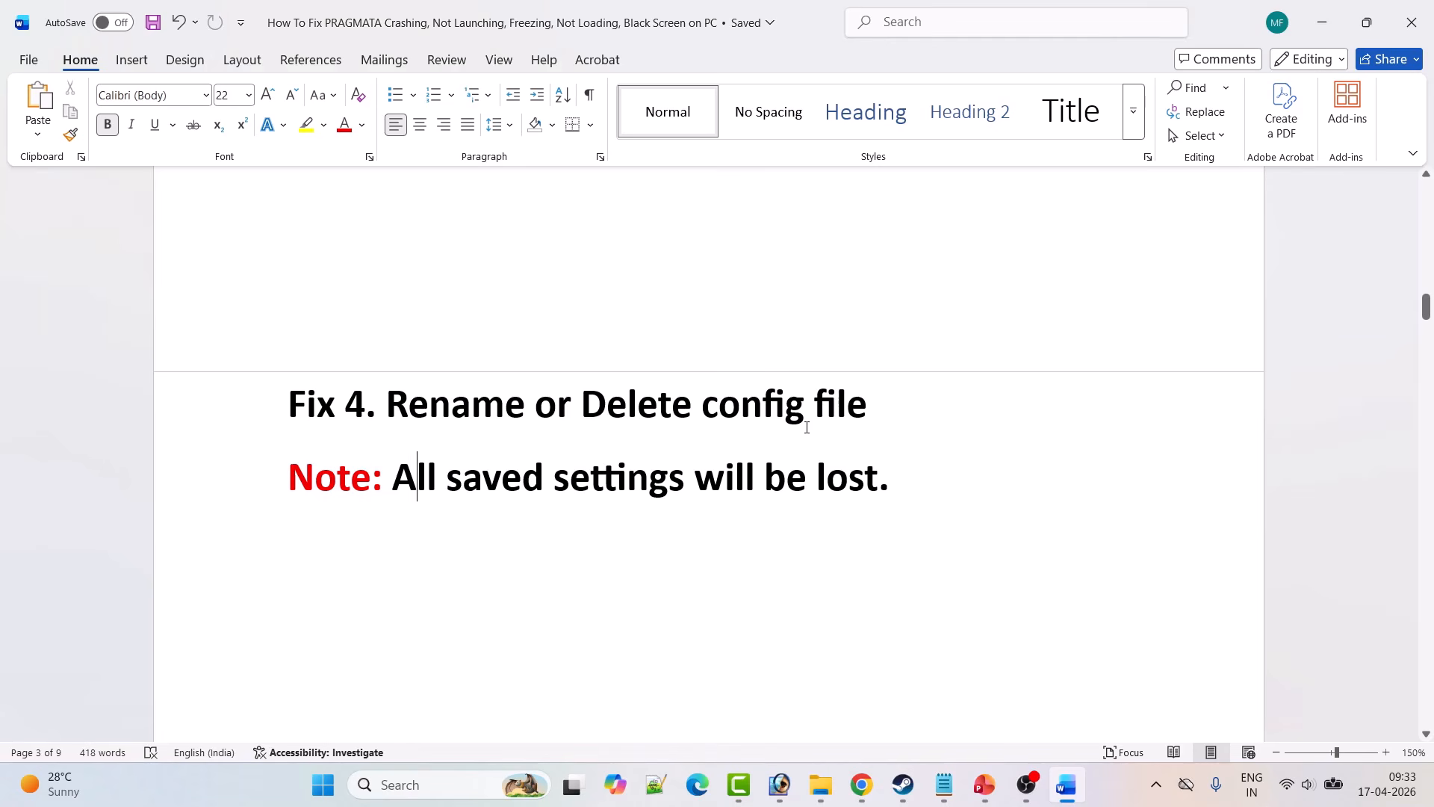
click(904, 784)
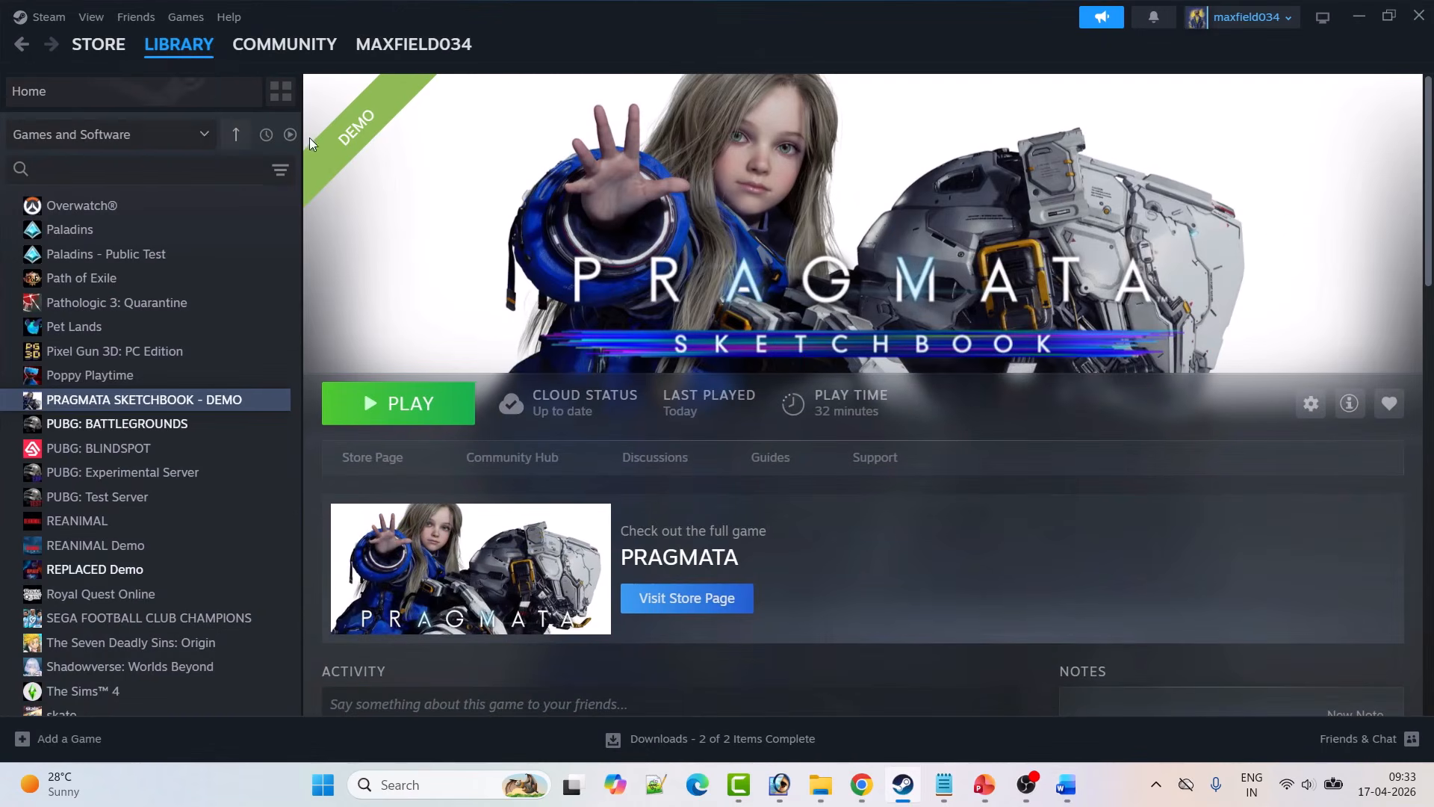
mouse_move(187, 56)
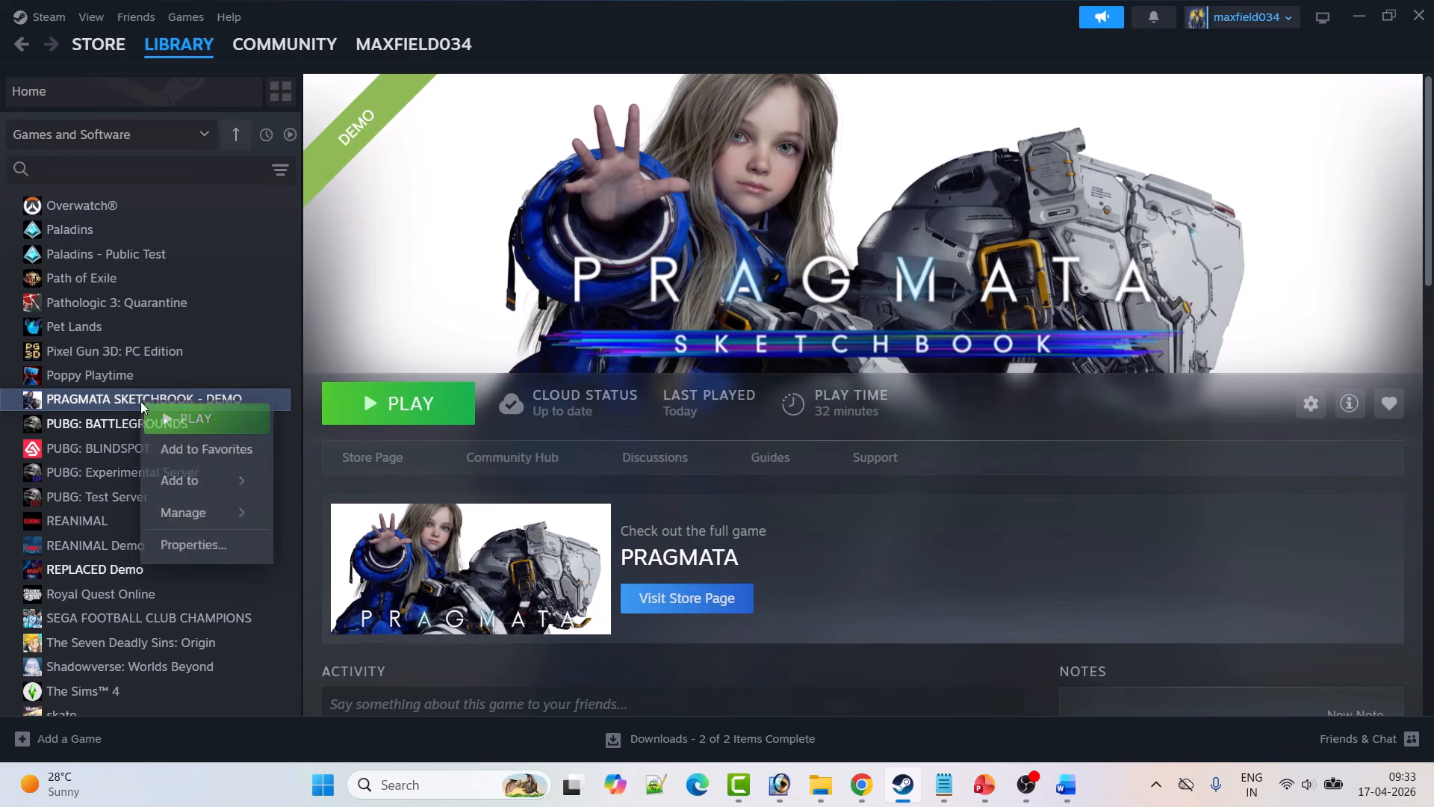
right_click(153, 410)
mouse_move(201, 512)
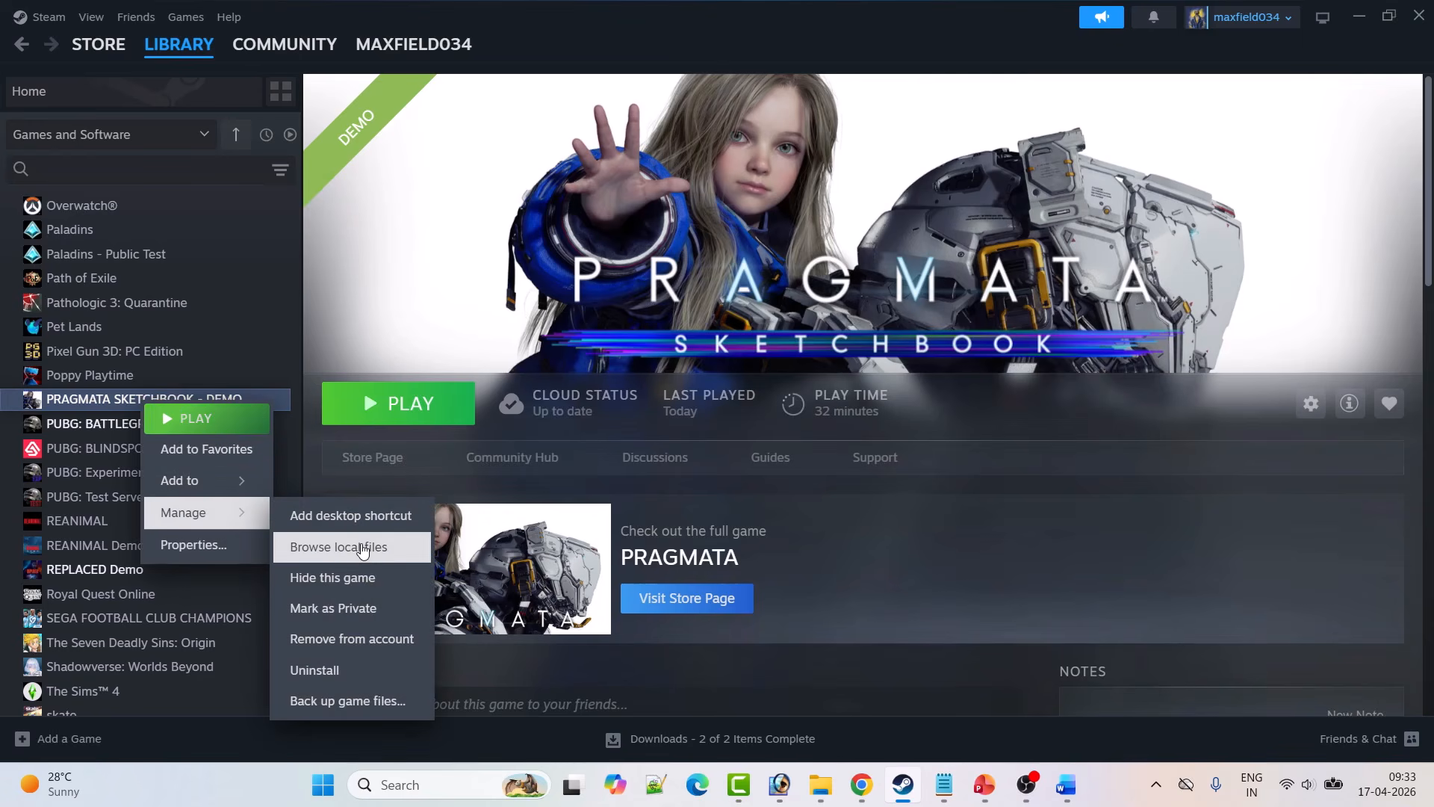
click(362, 551)
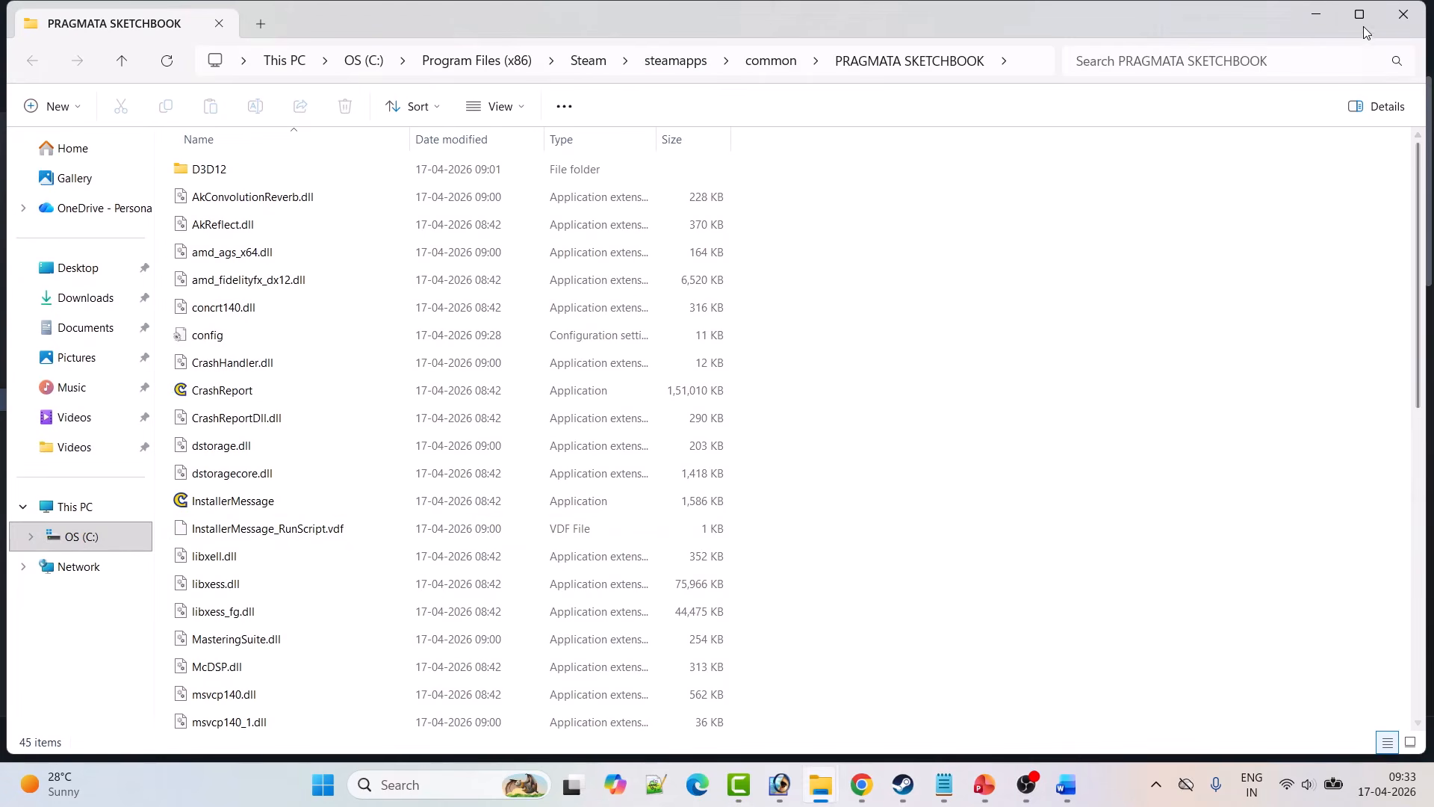
- Rename the config file in the PRAGMATA SKETCHBOOK folder to config.old and switch to Steam
click(210, 333)
right_click(237, 334)
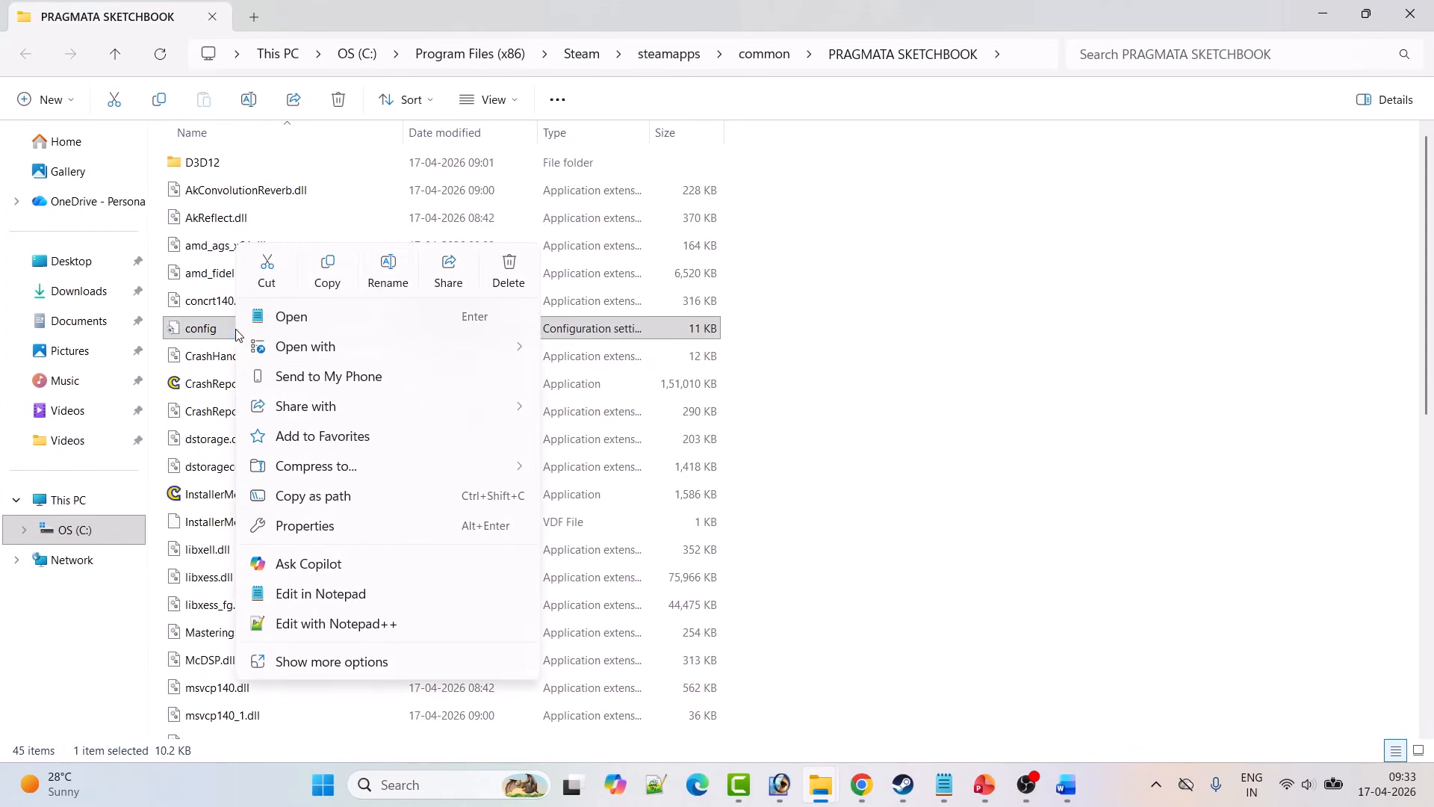
click(388, 272)
key(Right)
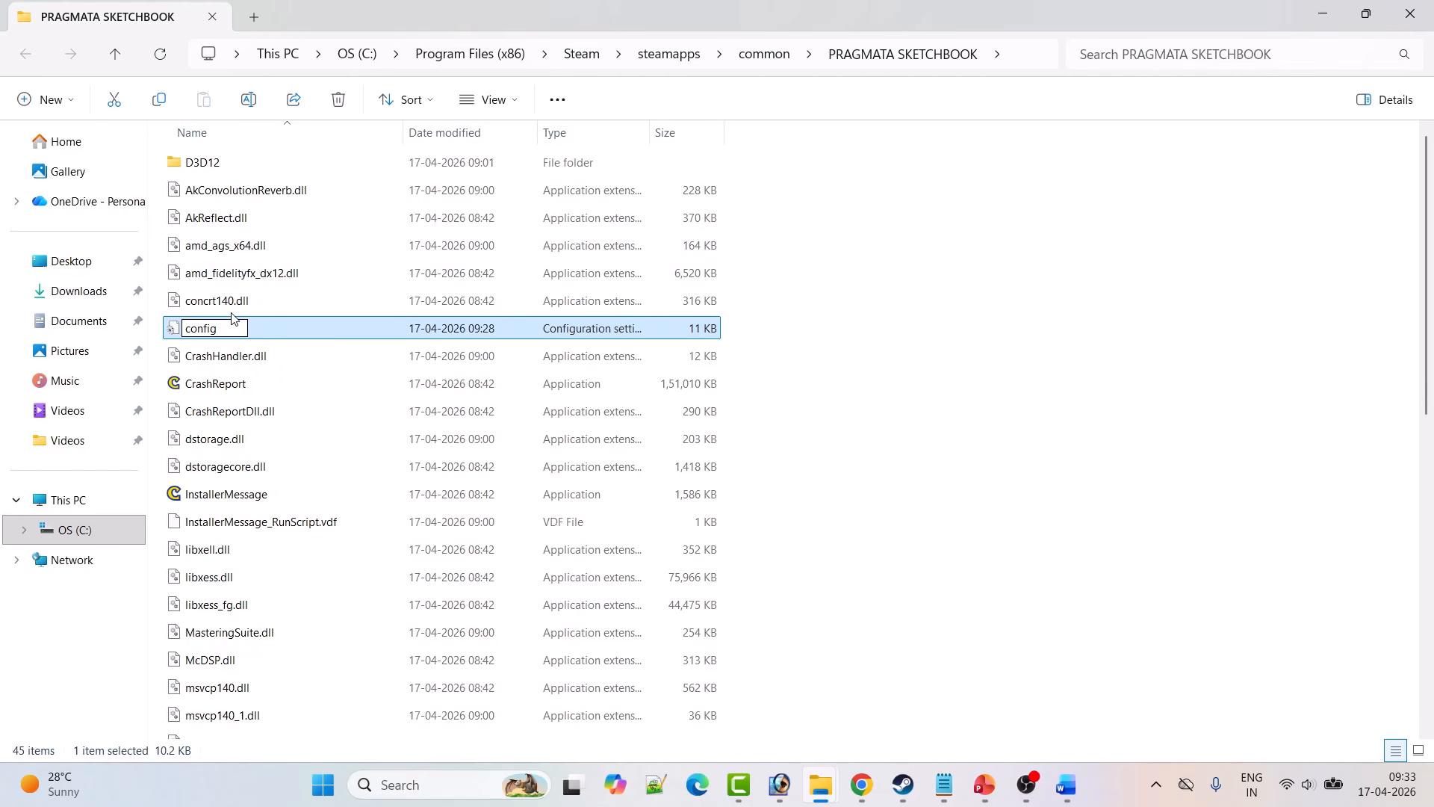
text(.old)
click(859, 325)
click(904, 788)
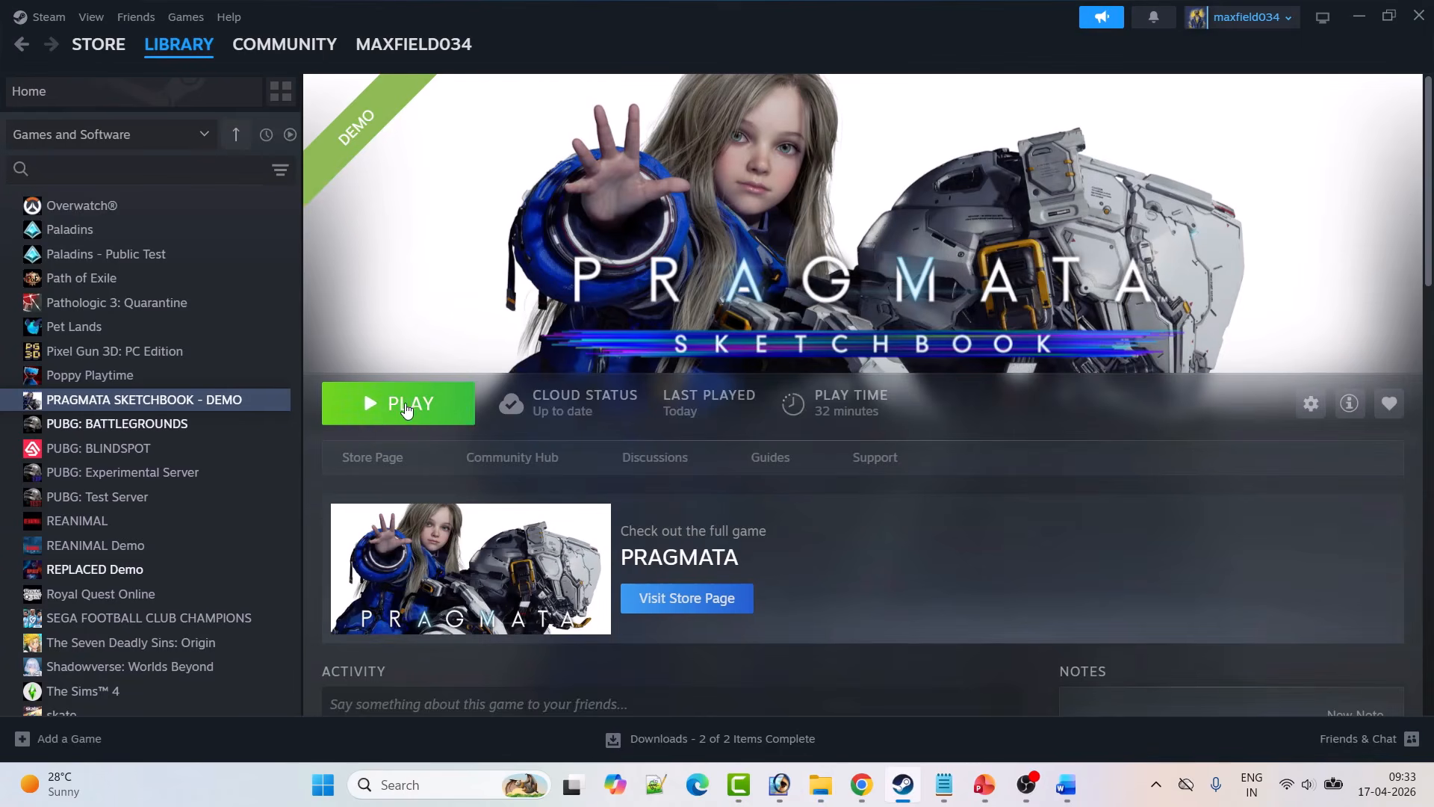
- Return to the PRAGMATA SKETCHBOOK folder, delete the config.old file and switch back to Steam
key(alt+Tab)
click(290, 330)
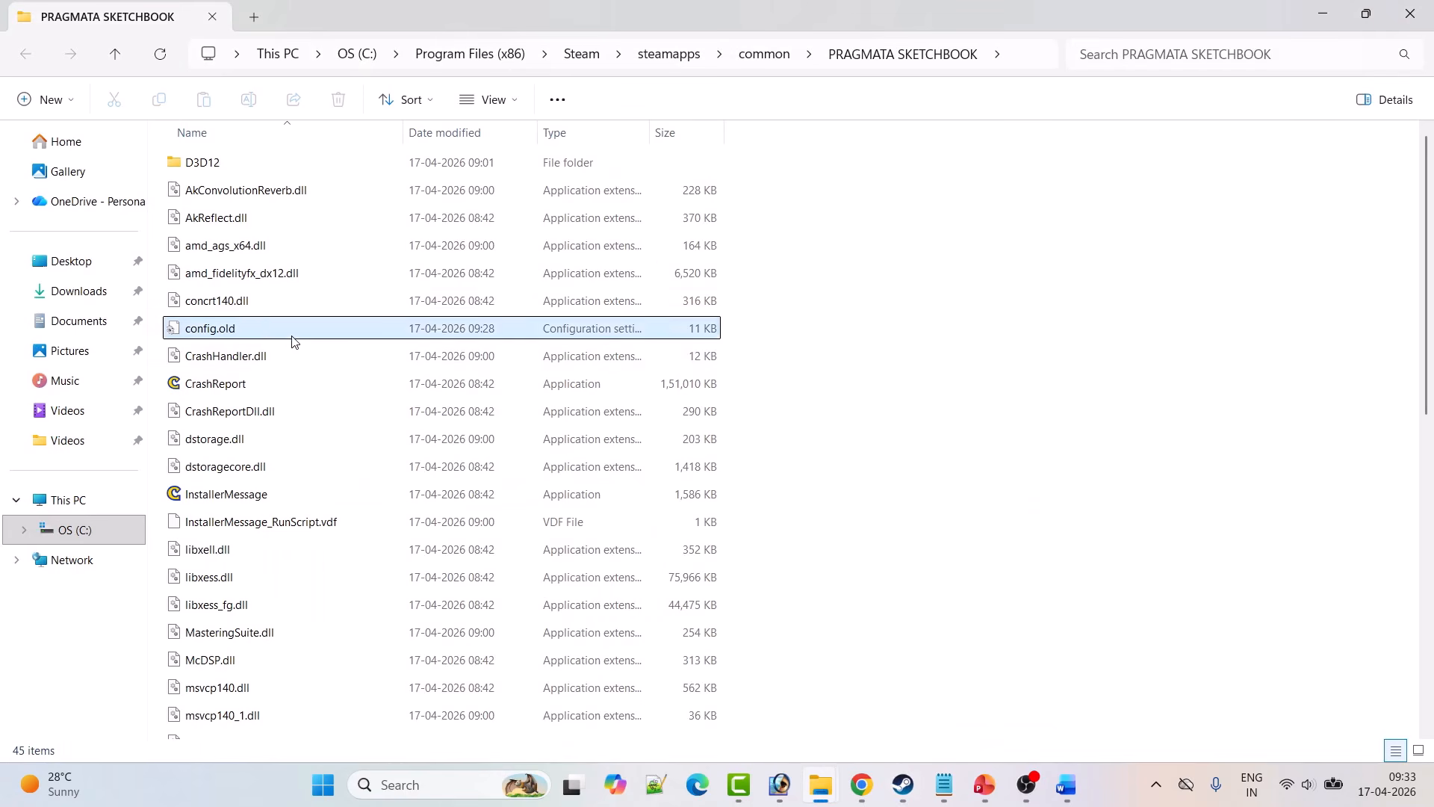
right_click(246, 331)
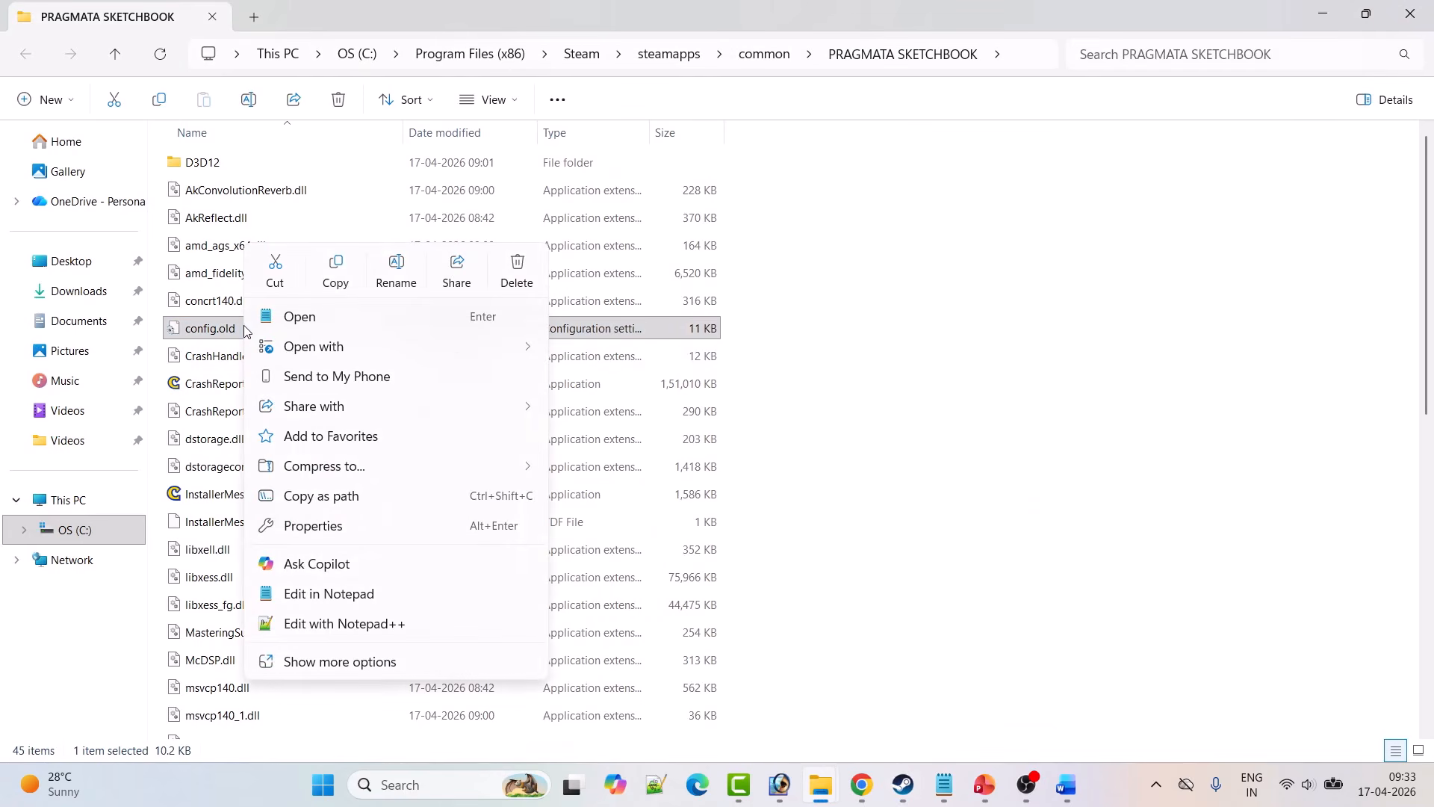
click(505, 282)
click(904, 784)
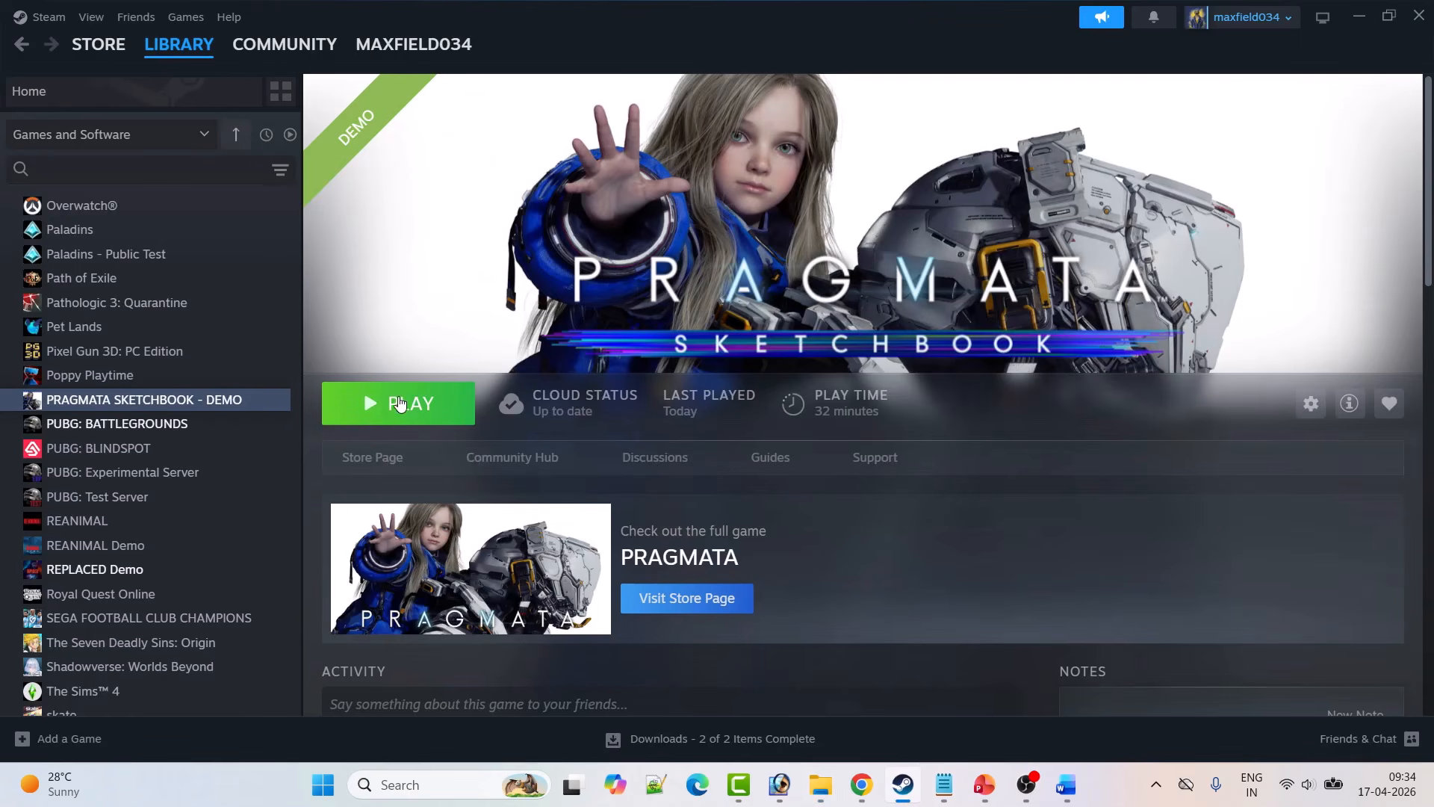
- Check Fix 5 in Word on allowing the game exe file, and open Windows Security
click(1066, 784)
scroll(585, 397, down, 2)
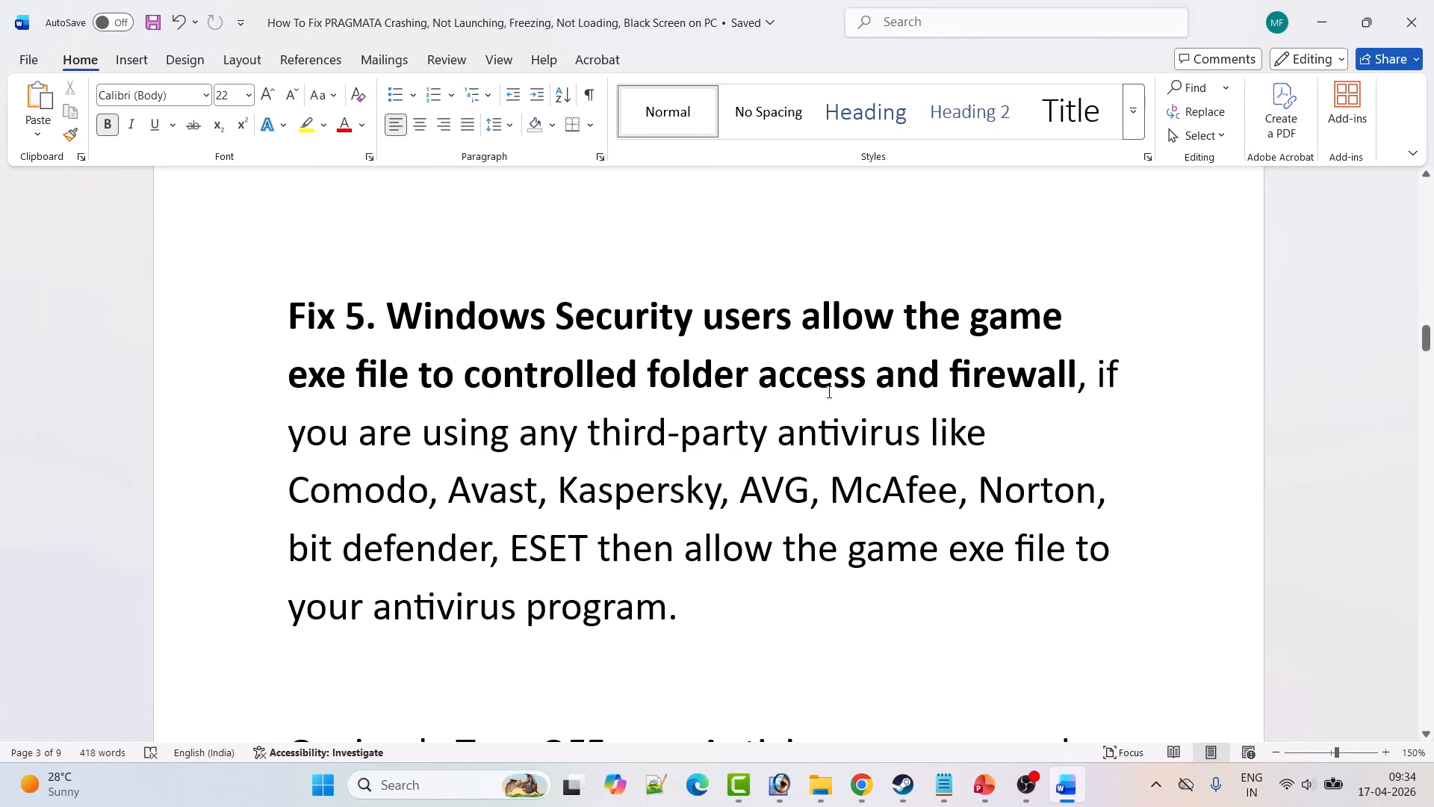
click(458, 786)
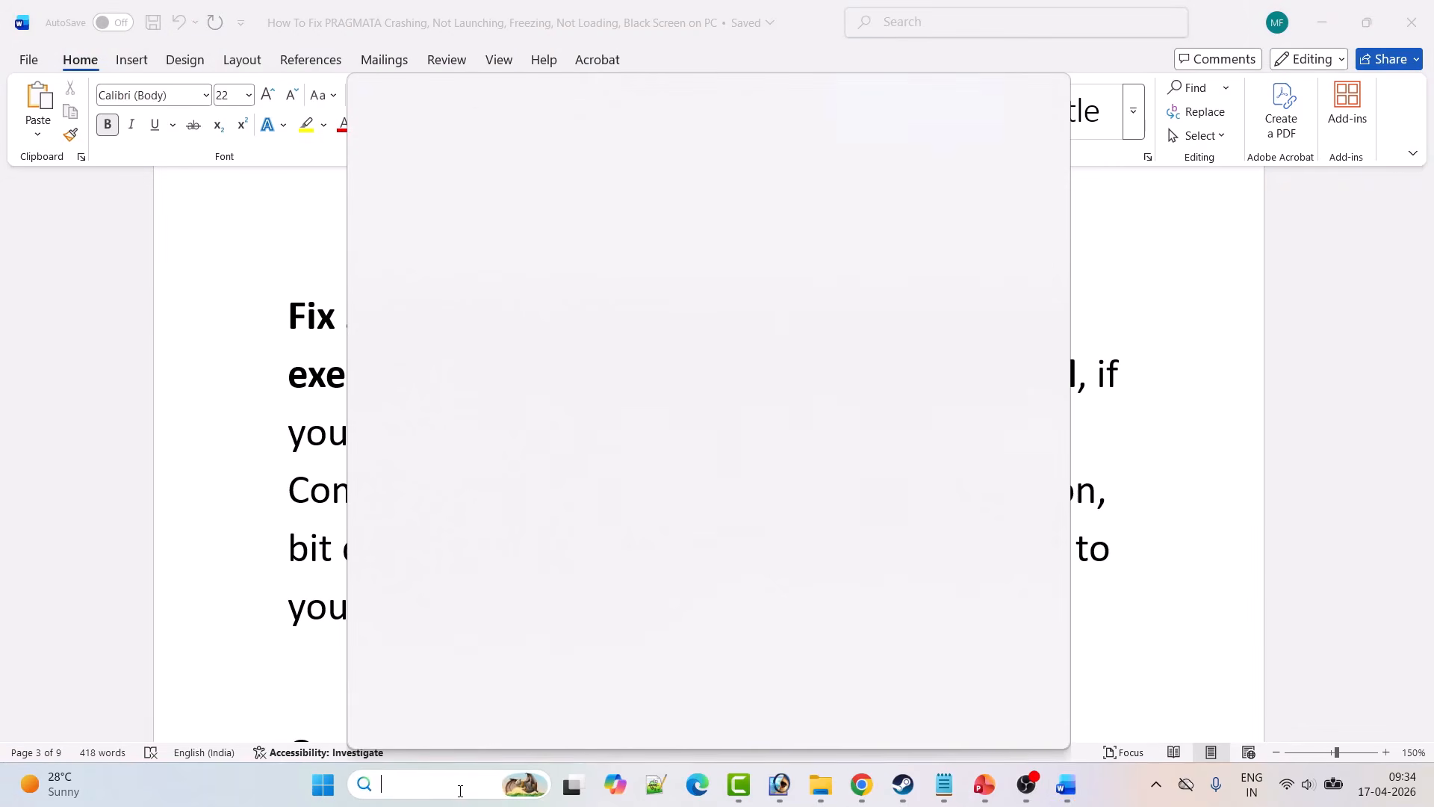
text(windows se)
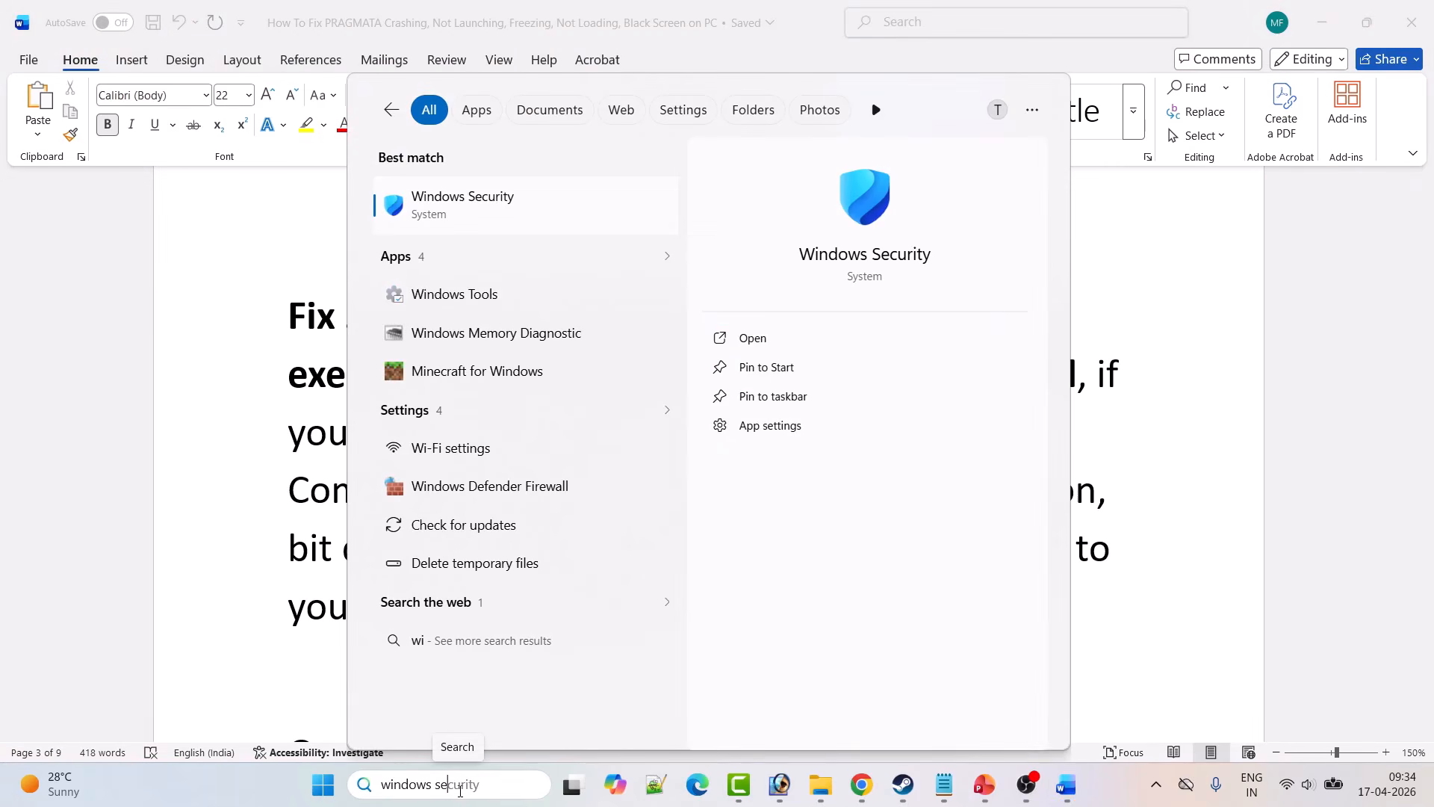
click(798, 337)
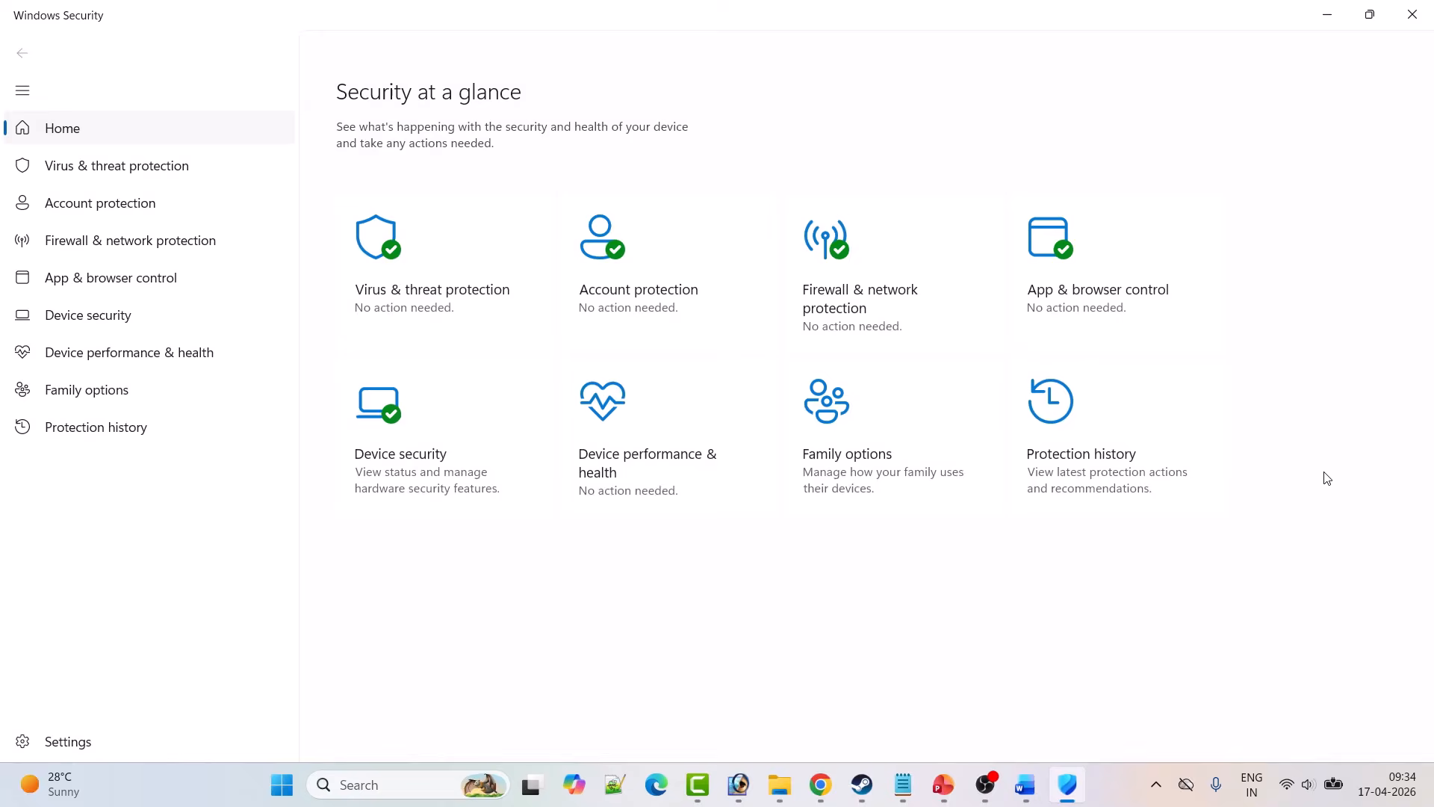
- Open the list of apps allowed through Controlled folder access in the ransomware protection settings
click(464, 299)
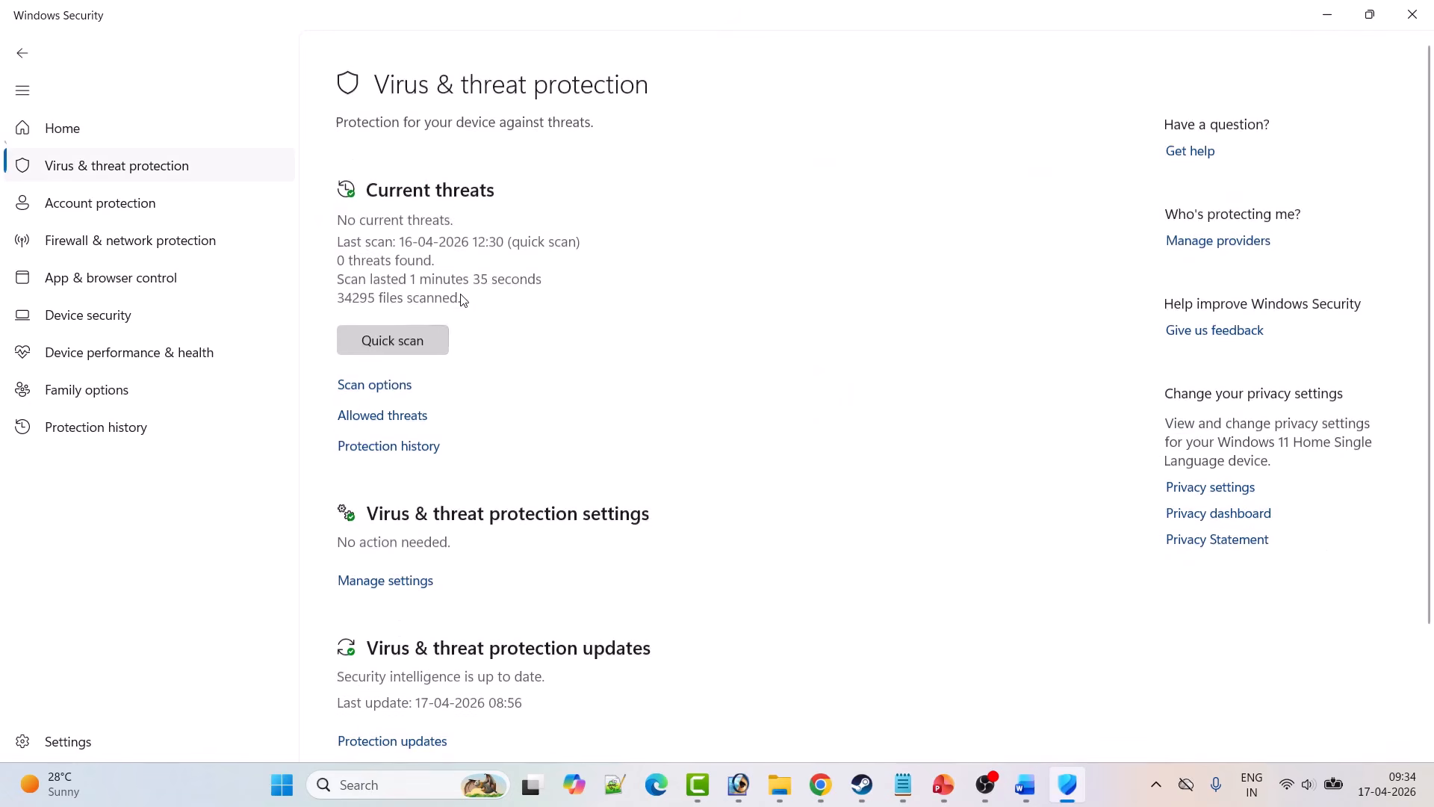
scroll(890, 446, down, 3)
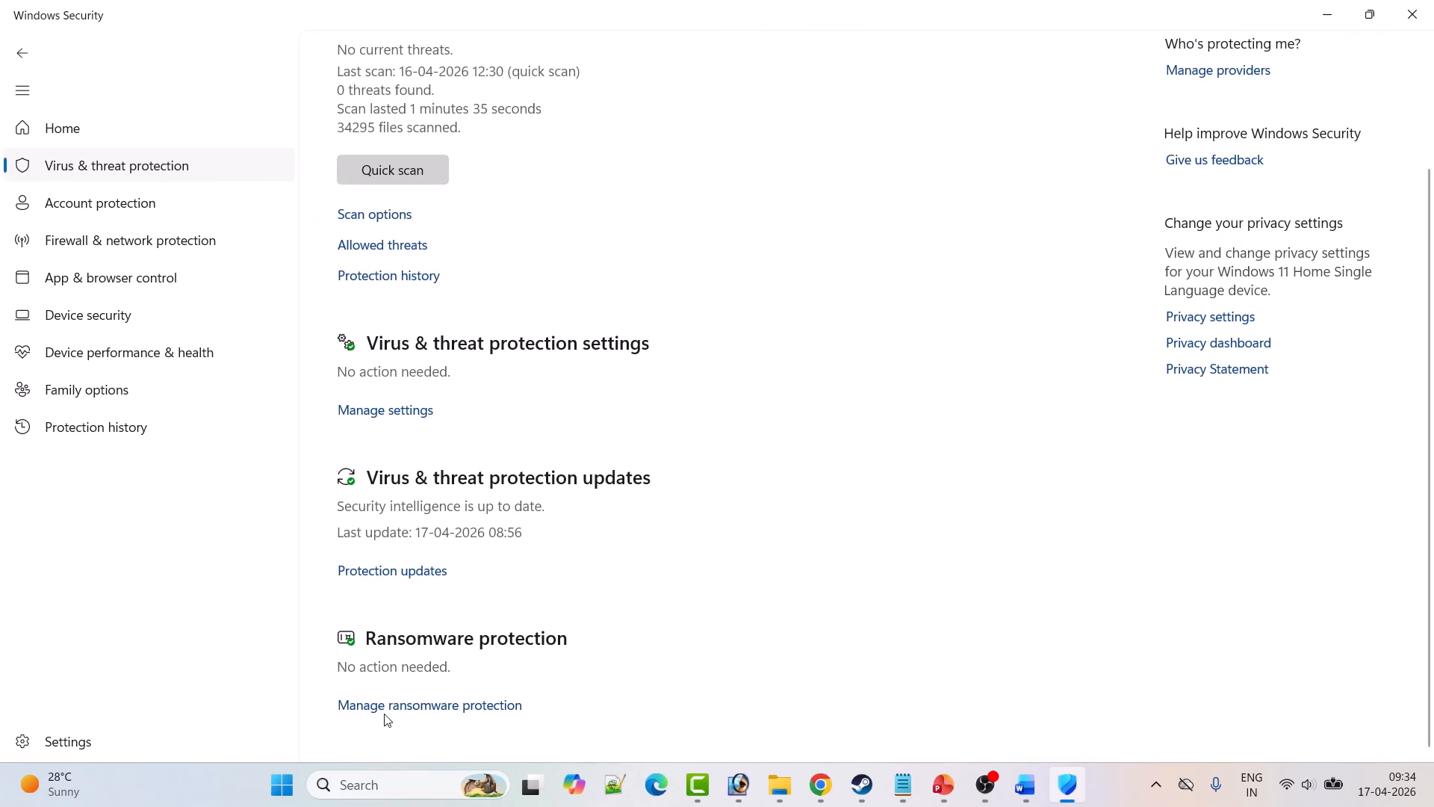
click(448, 706)
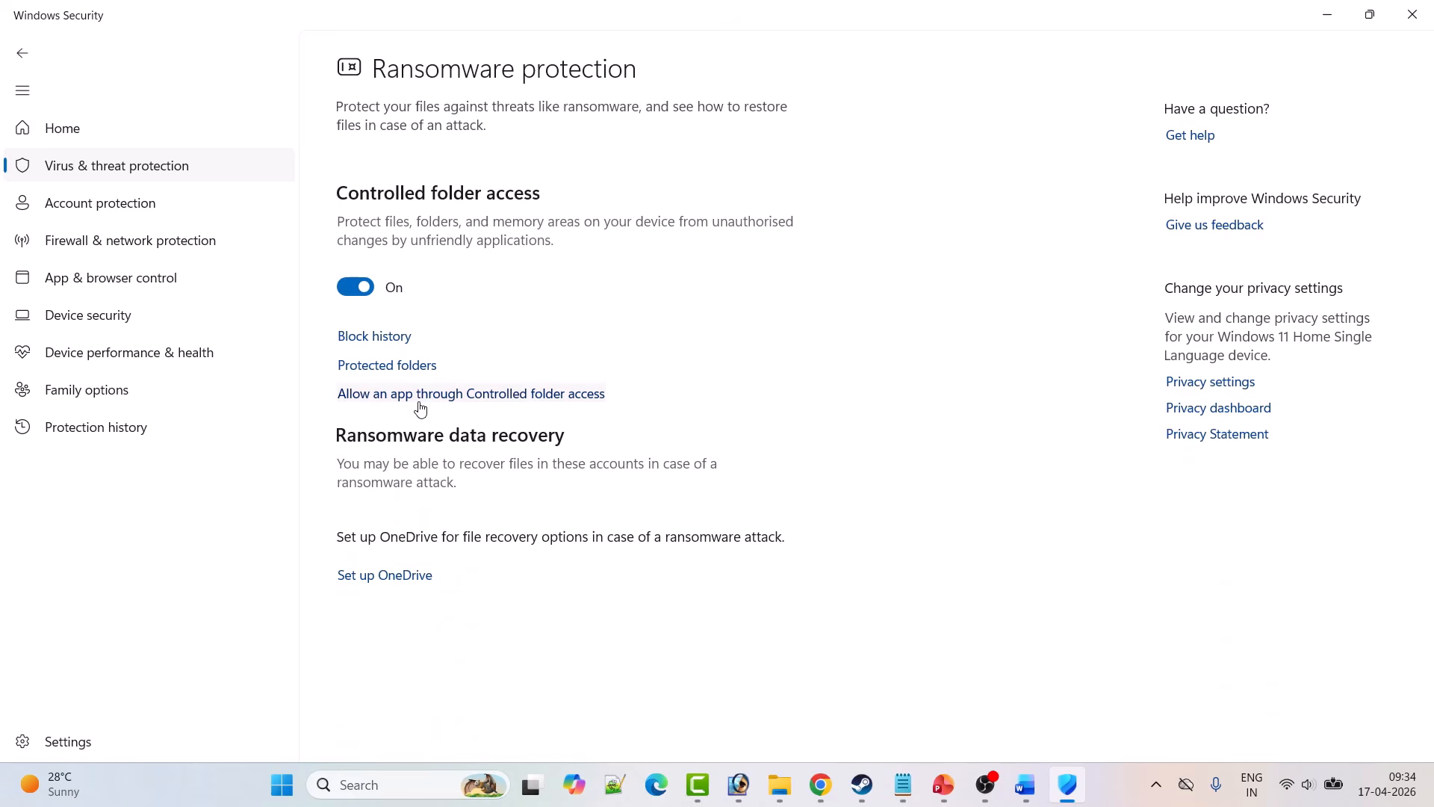
click(539, 396)
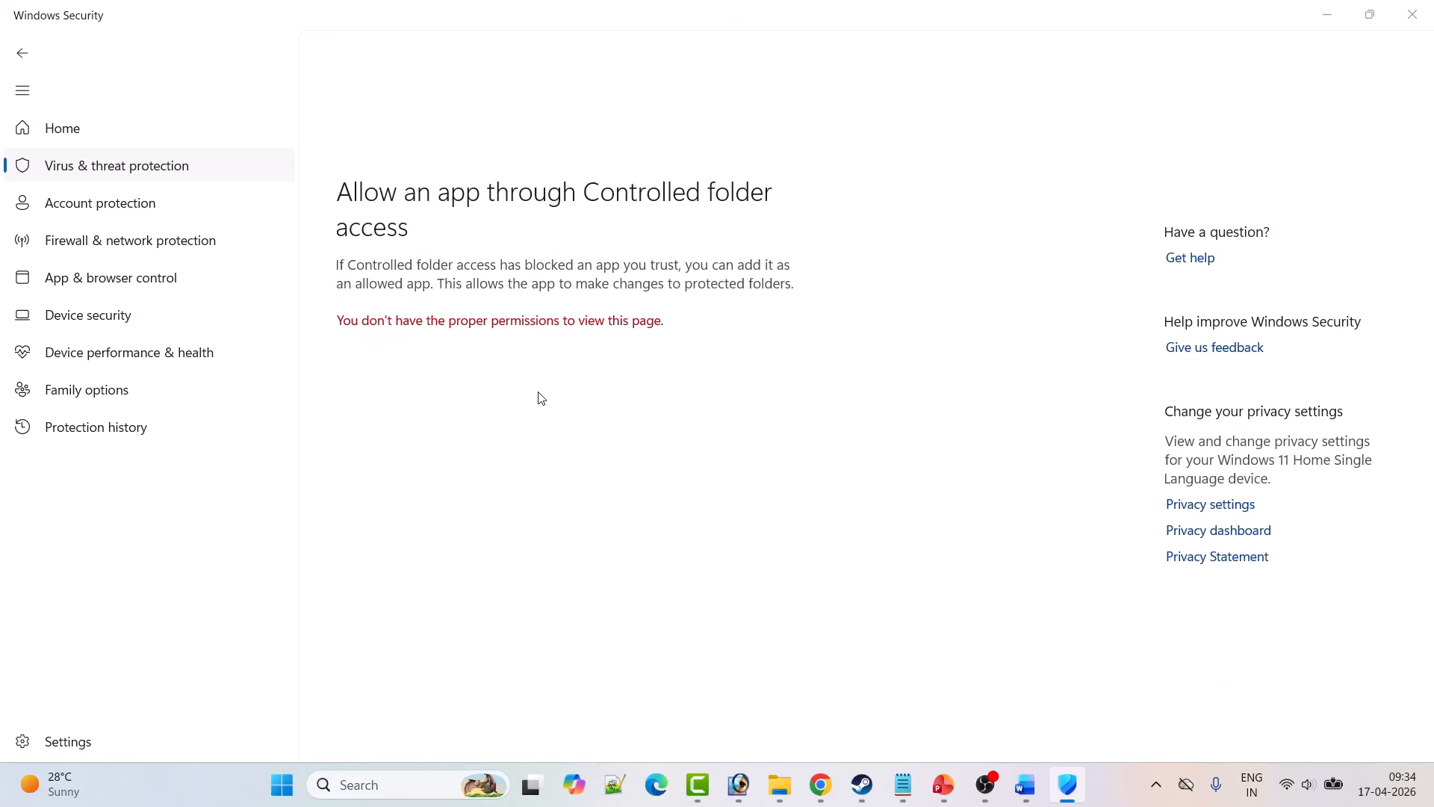
scroll(589, 182, down, 2)
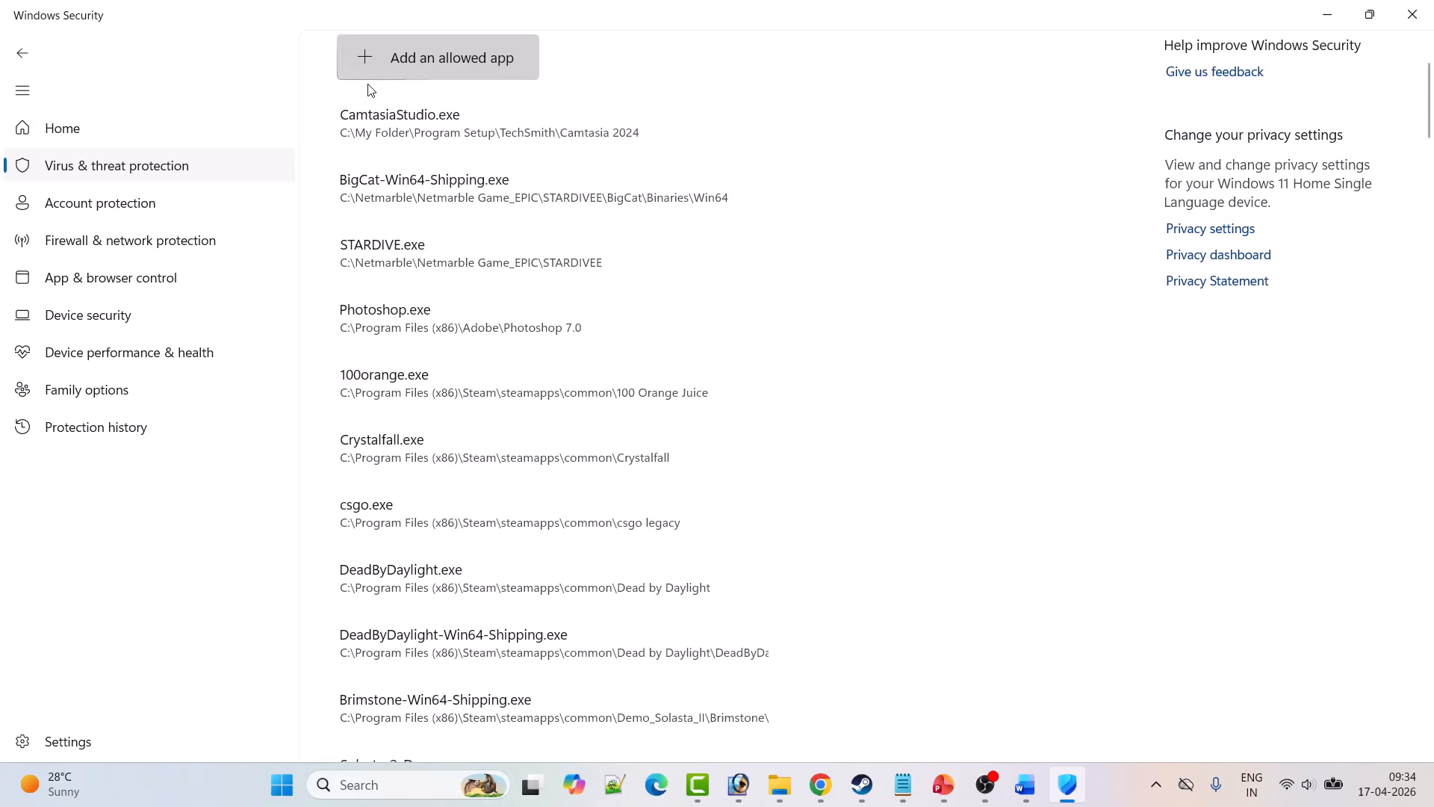
- Start adding an allowed app by browsing for it and go to the root of the OS (C:) drive
click(367, 59)
click(396, 133)
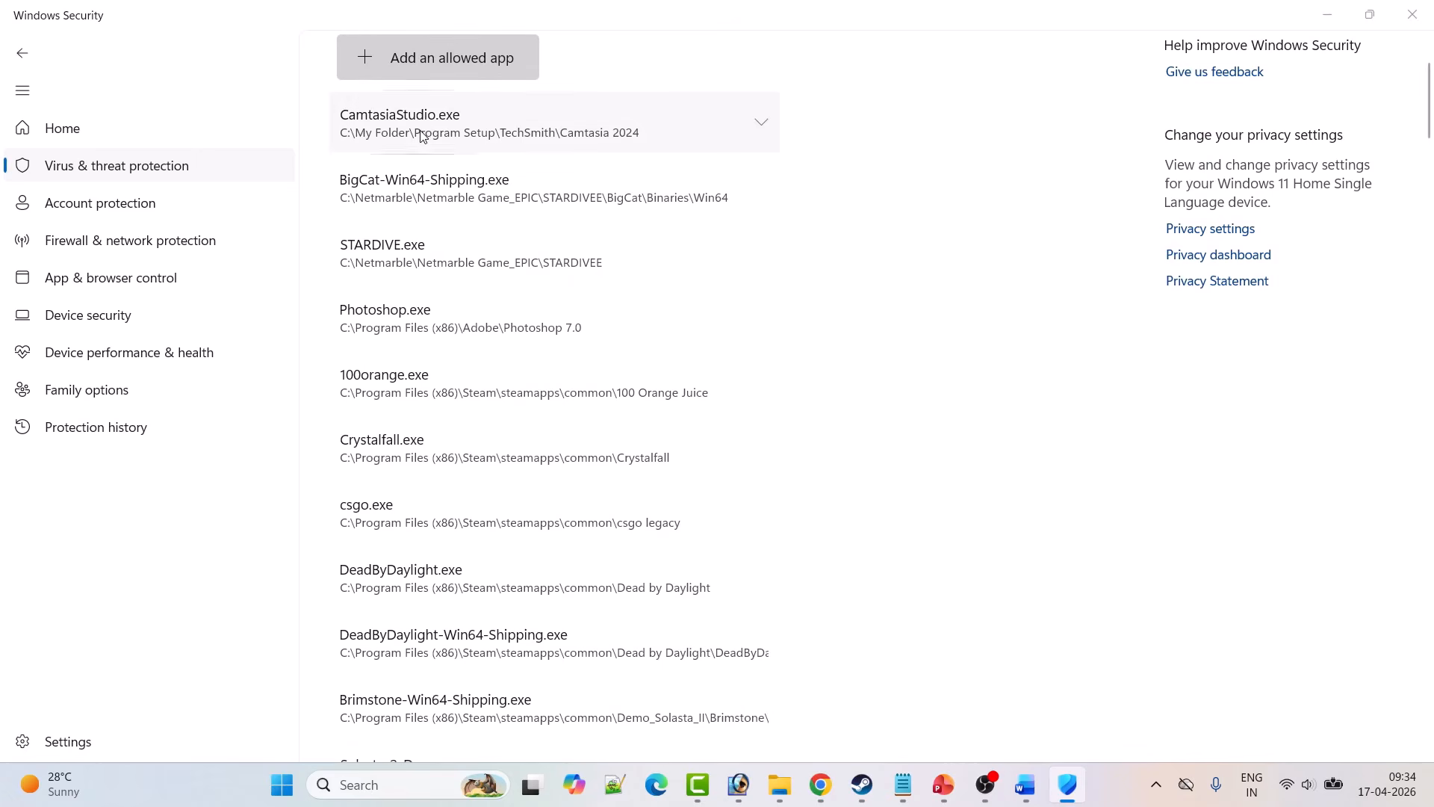
click(286, 98)
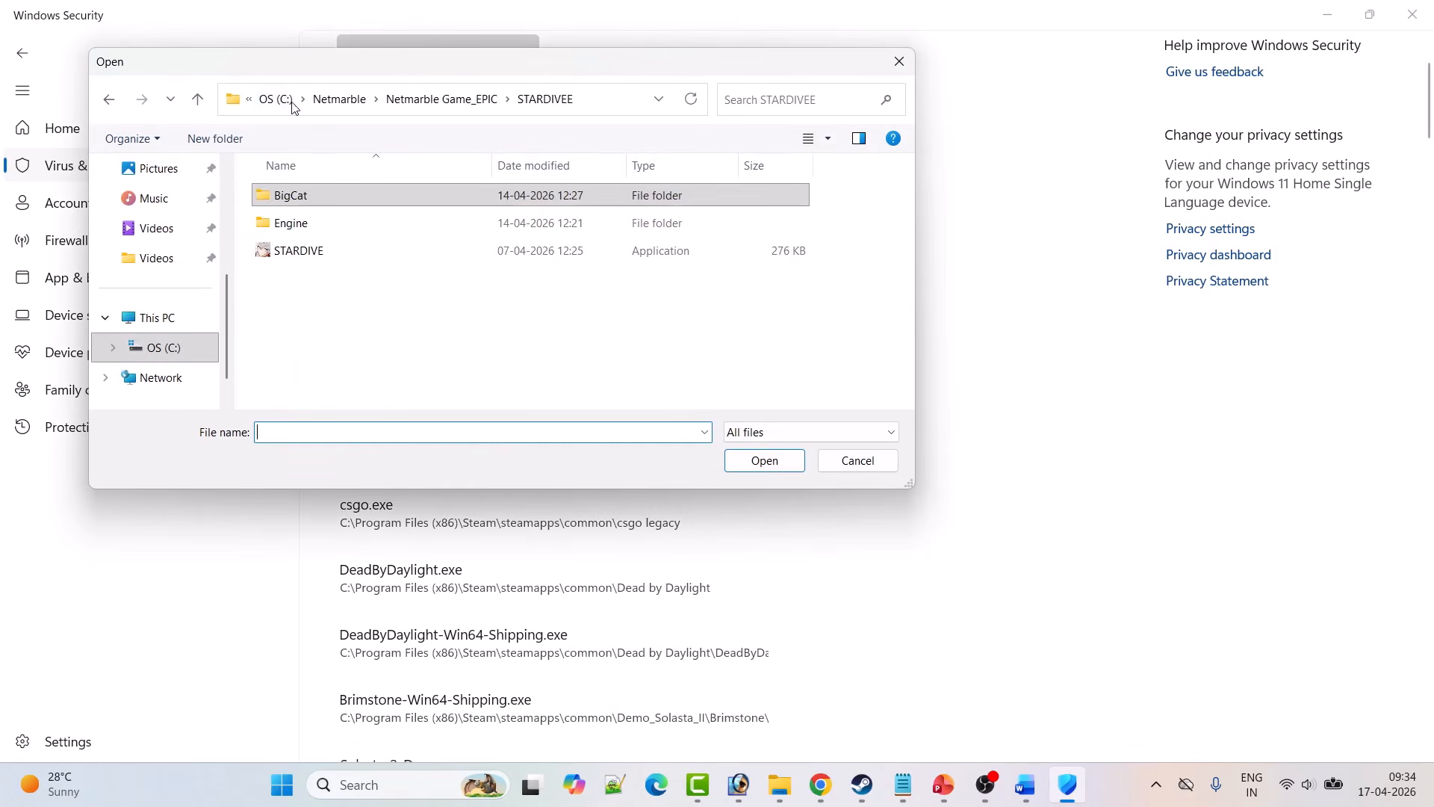
click(281, 100)
click(278, 100)
click(388, 228)
double_click(388, 228)
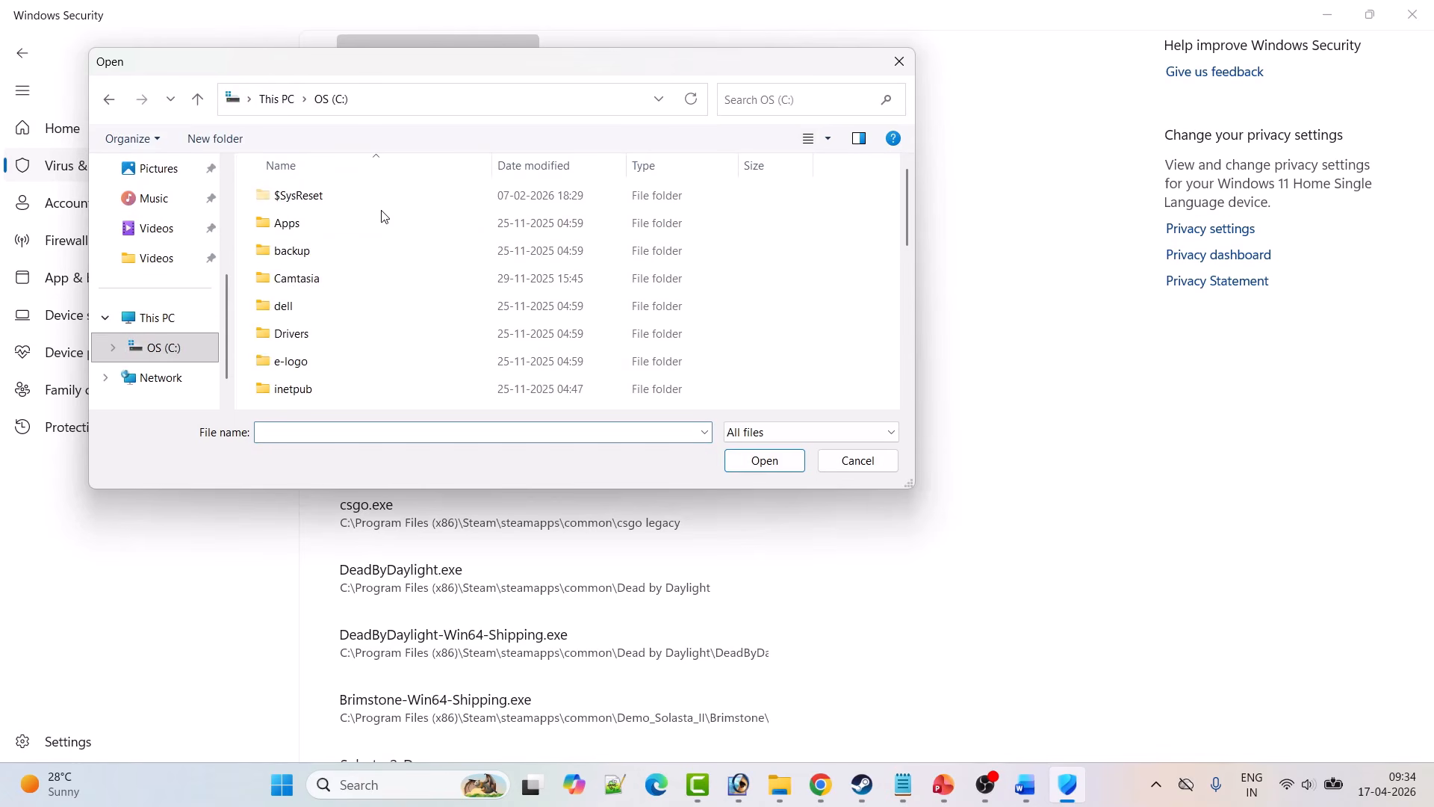
- Allow PRAGMATA_SKETCHBOOK from Program Files (x86)\Steam\steamapps\common\PRAGMATA SKETCHBOOK through Controlled folder access
click(325, 277)
text(program files (x86))
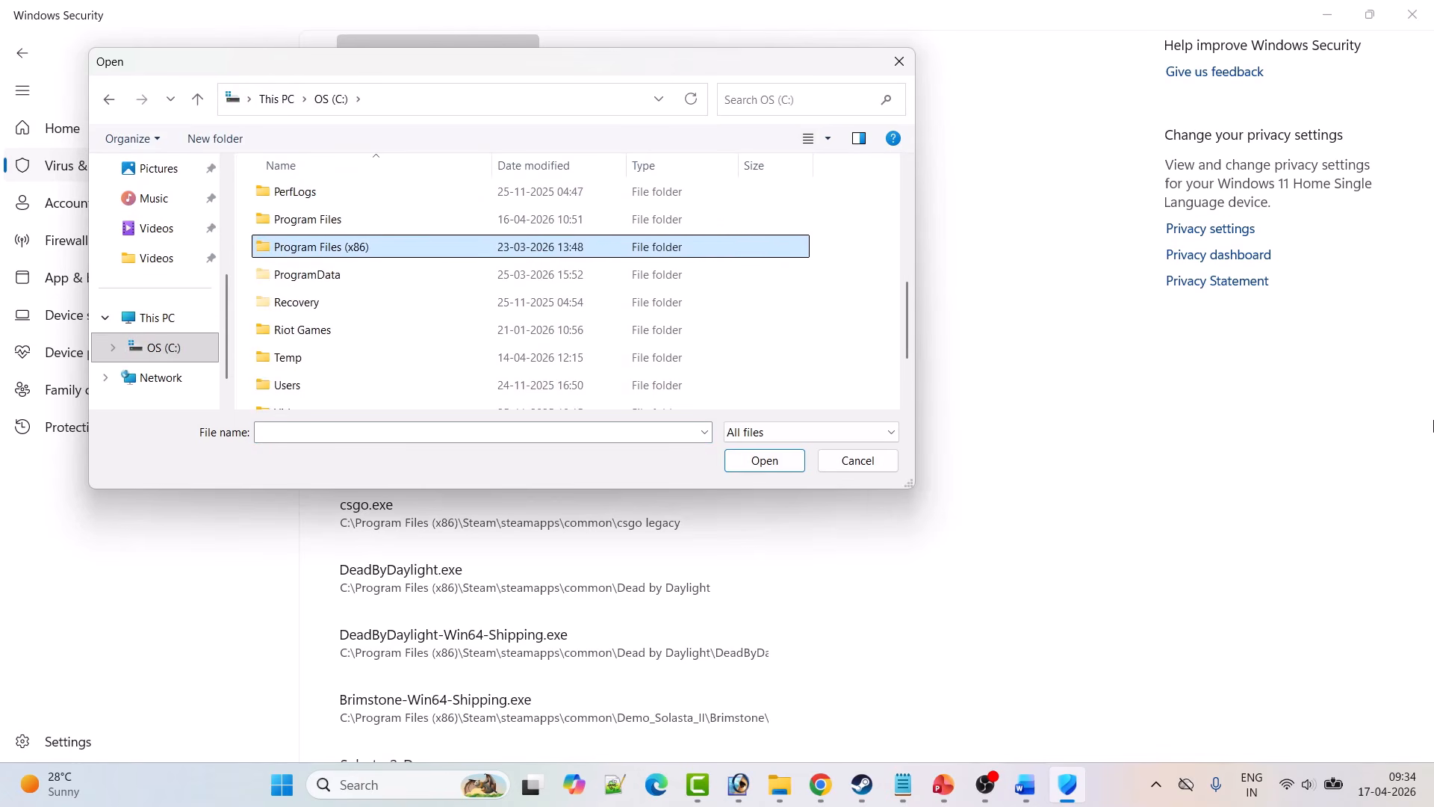
key(Return)
text(steam)
key(Return)
text(steamapps)
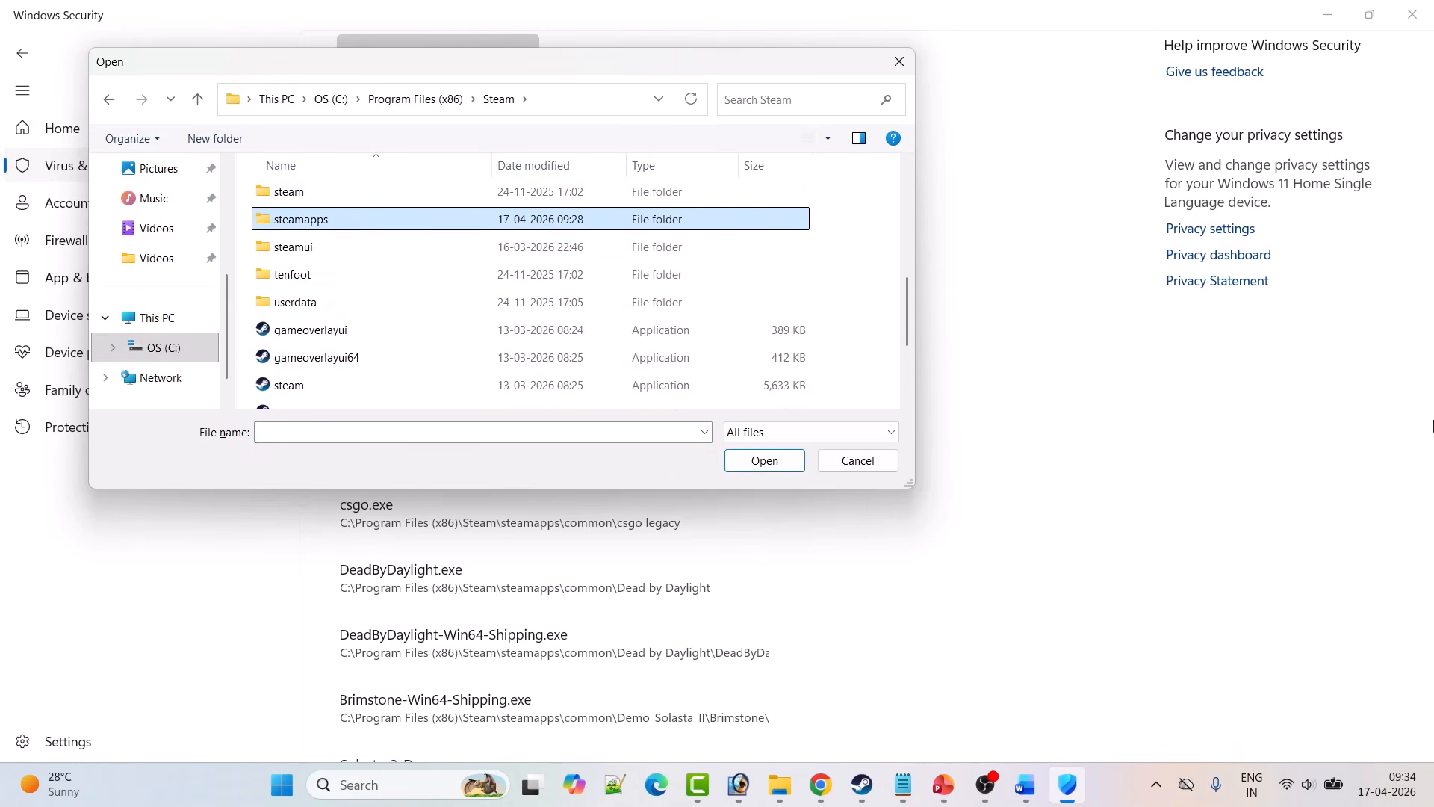
key(Return)
key(Return)
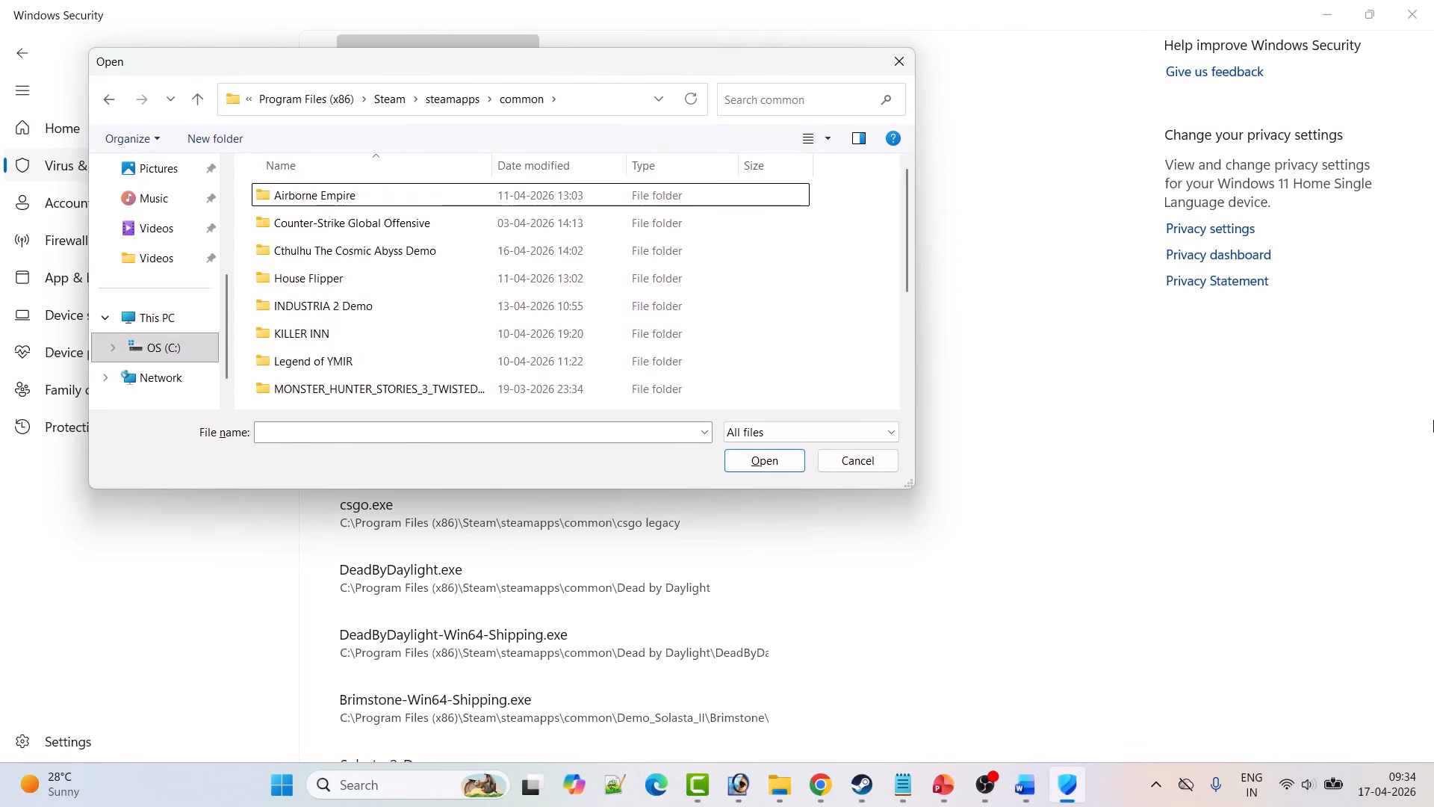
text(pragmata)
key(Return)
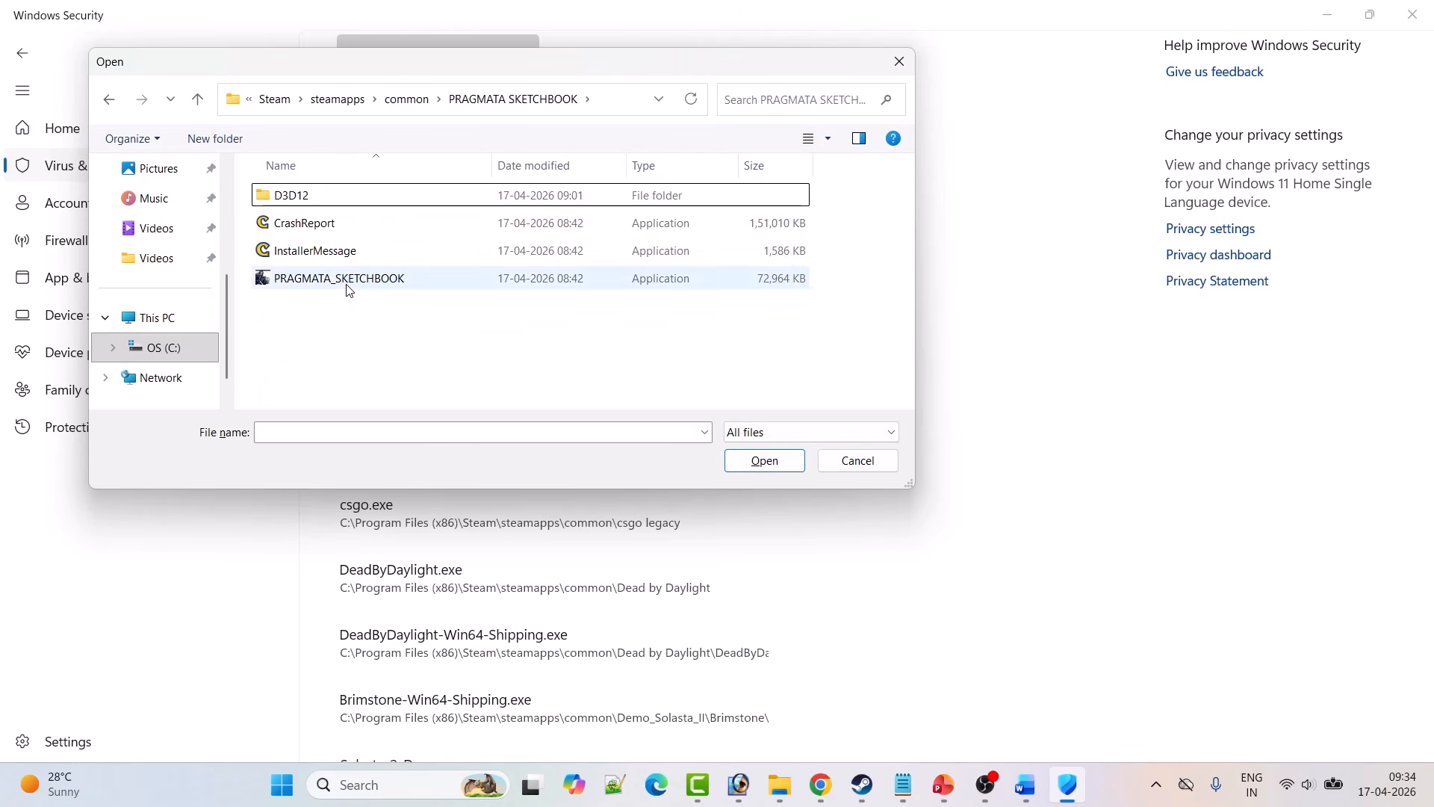
click(368, 286)
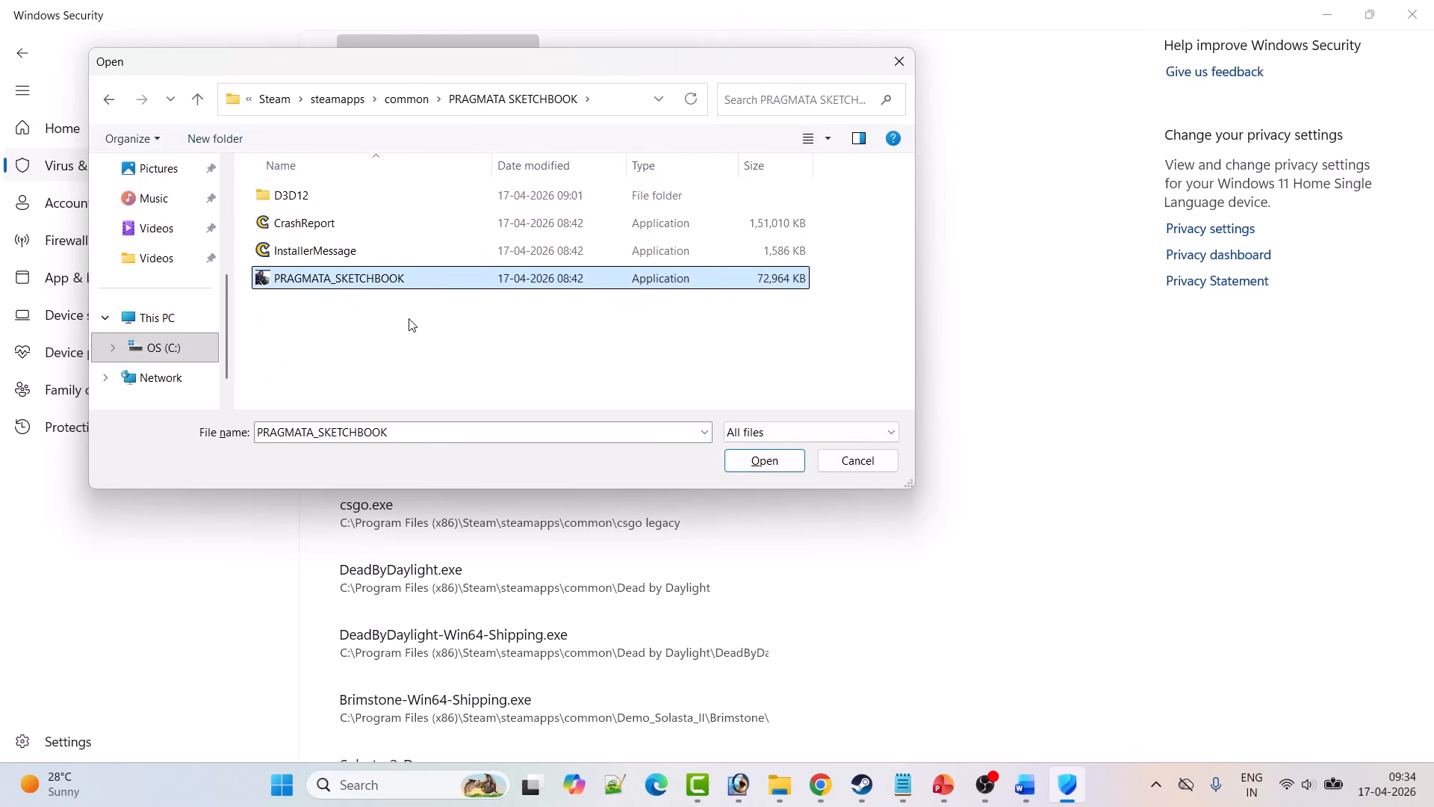
click(772, 471)
- Open the firewall's allowed apps list from Firewall & network protection and enable changing its settings
click(23, 53)
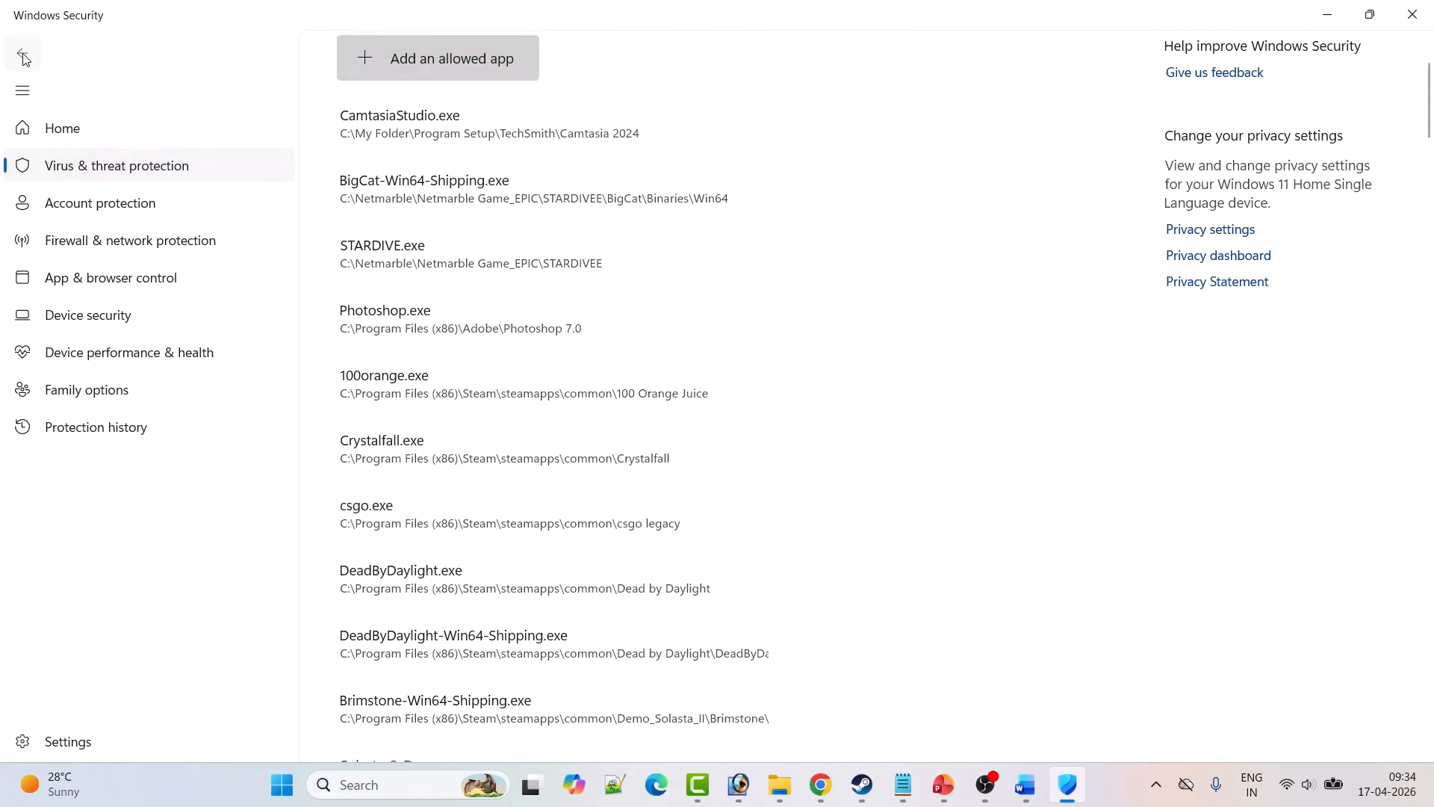
click(24, 55)
click(24, 56)
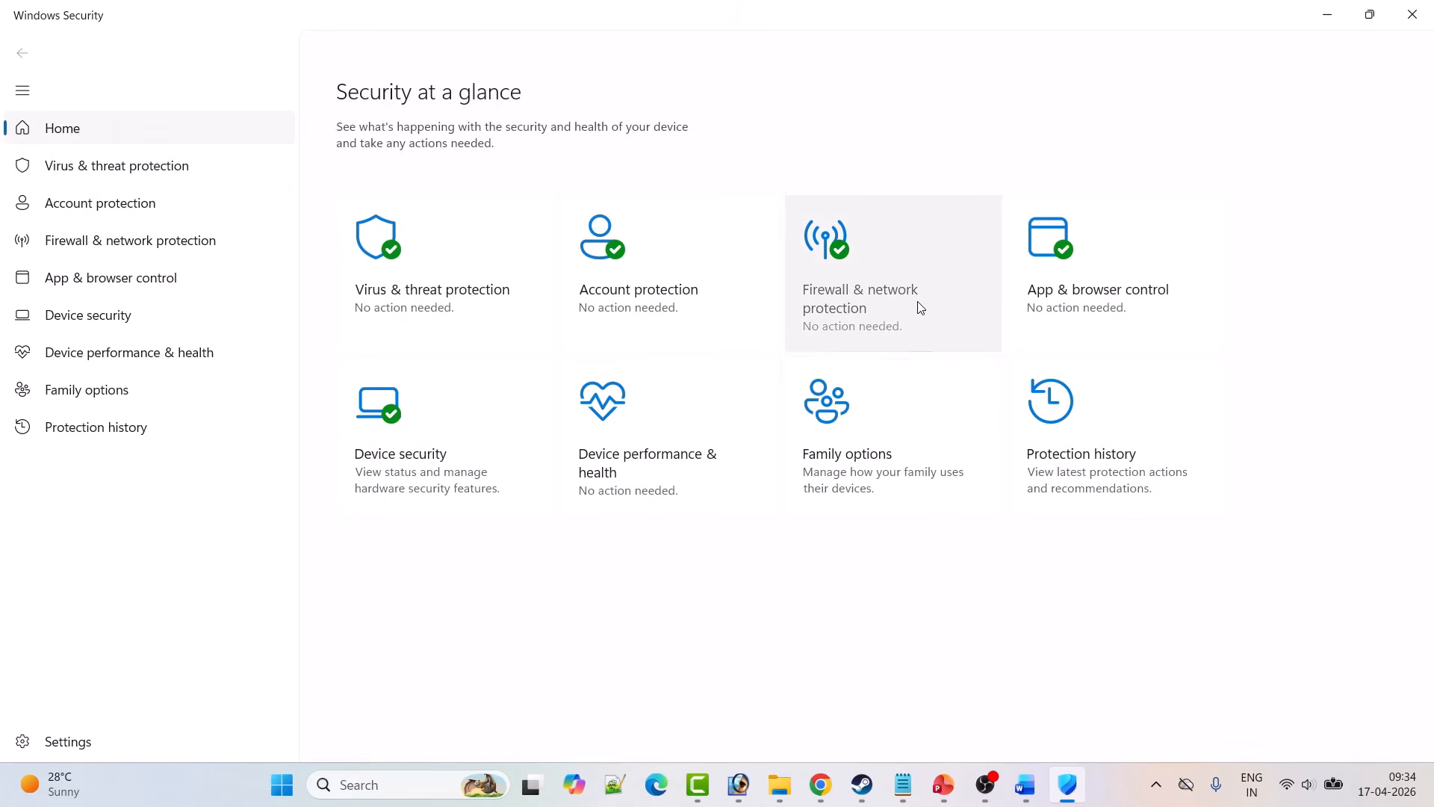
click(872, 303)
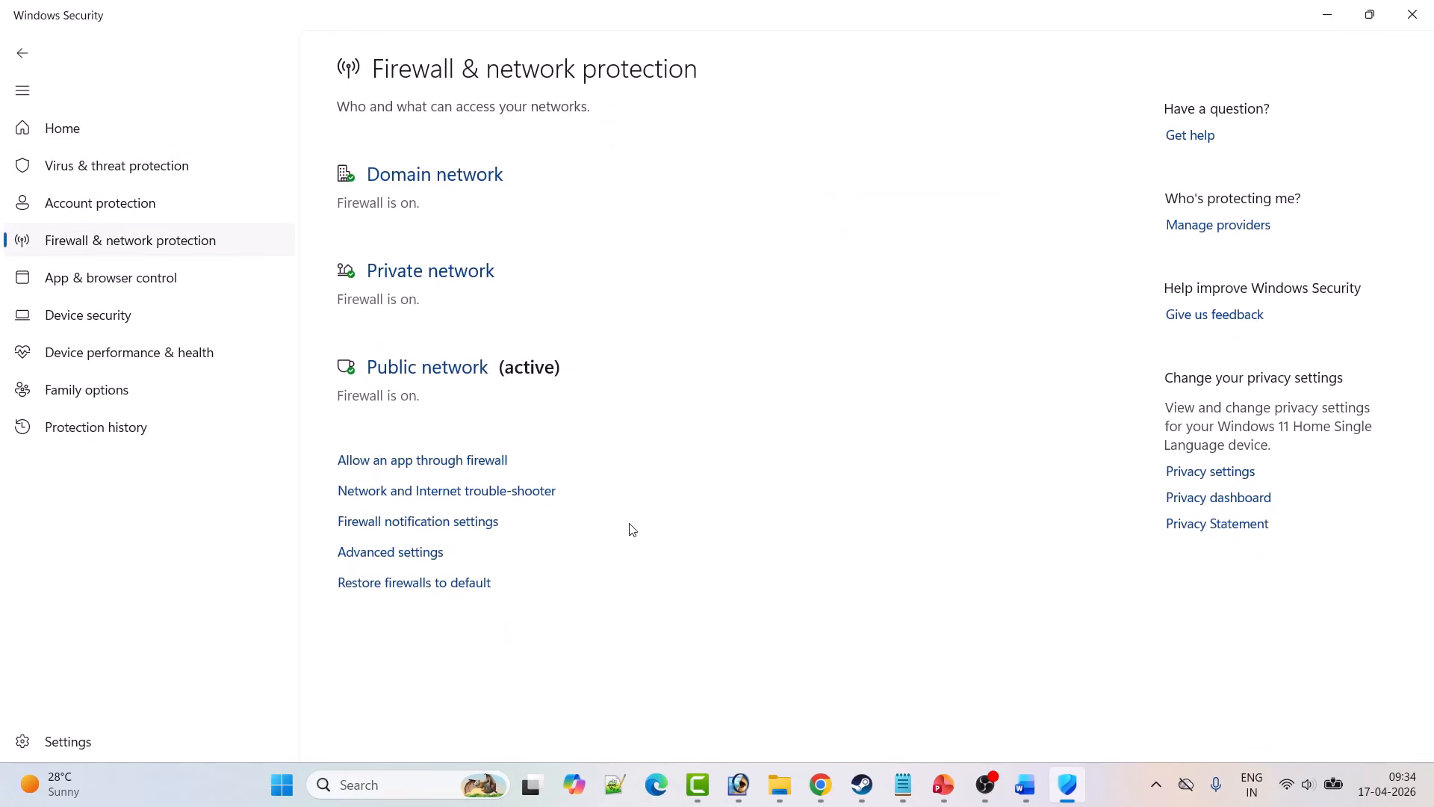
click(454, 460)
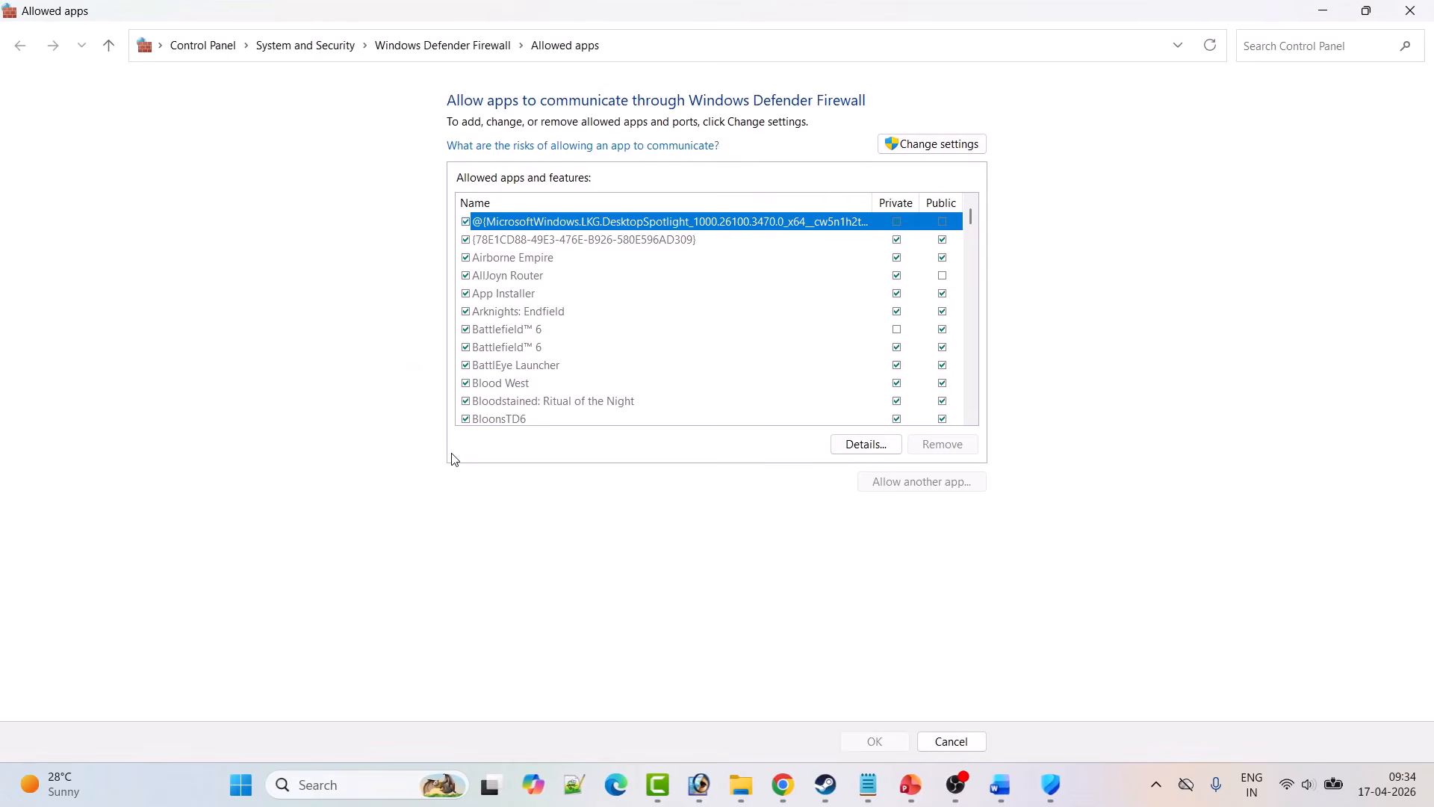
click(934, 145)
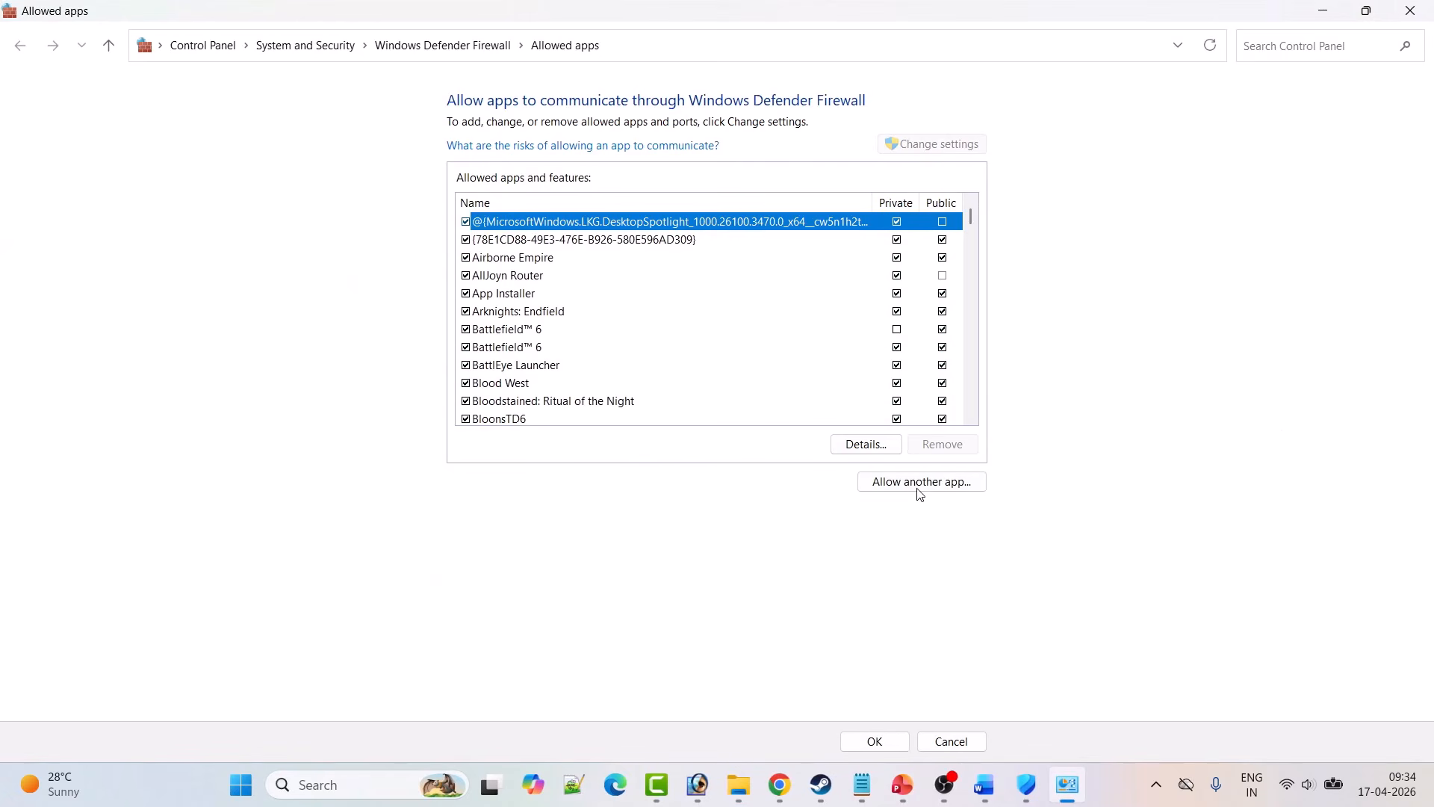
- Start allowing another app through the firewall and browse to the OS (C:) drive
click(918, 485)
click(845, 481)
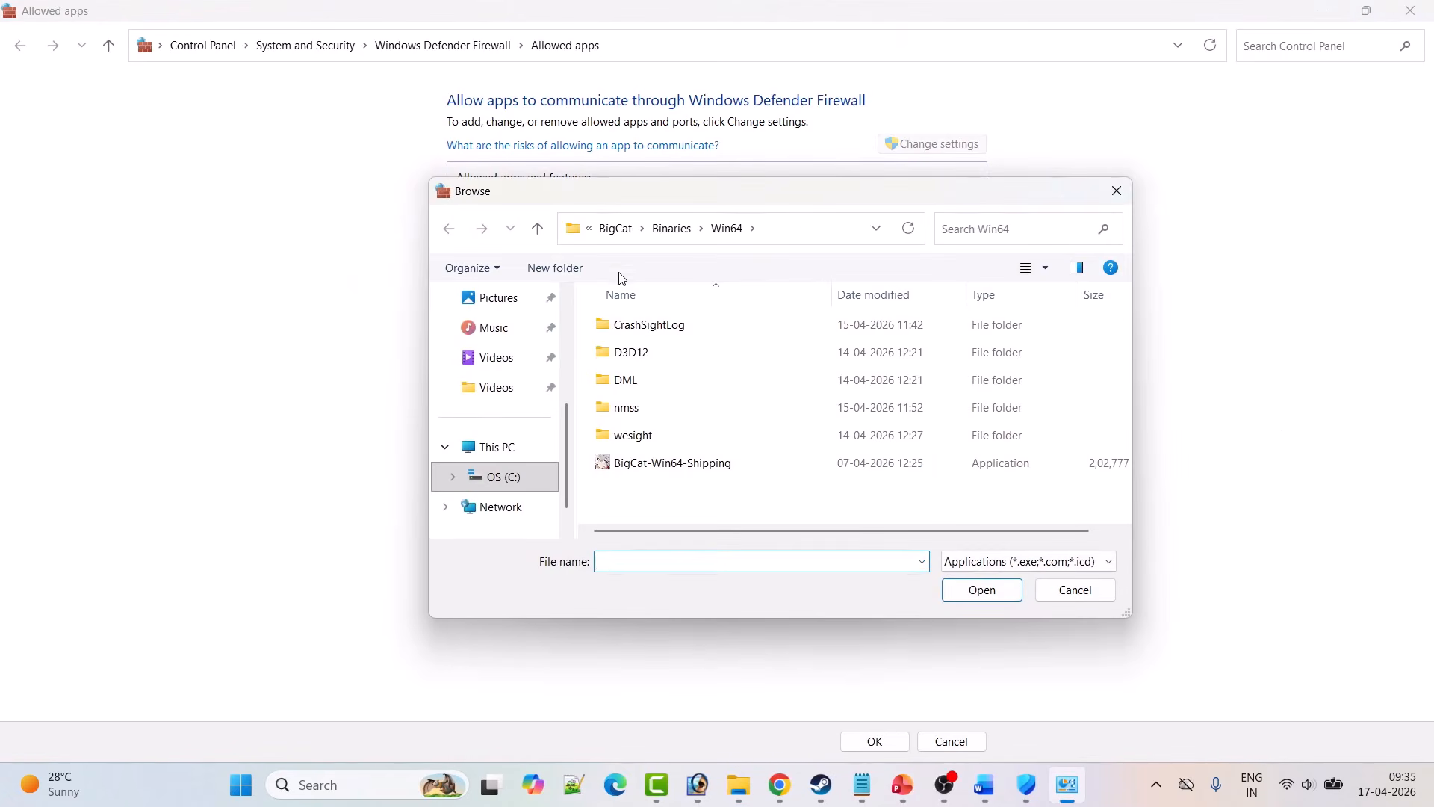
click(614, 232)
click(614, 231)
click(614, 232)
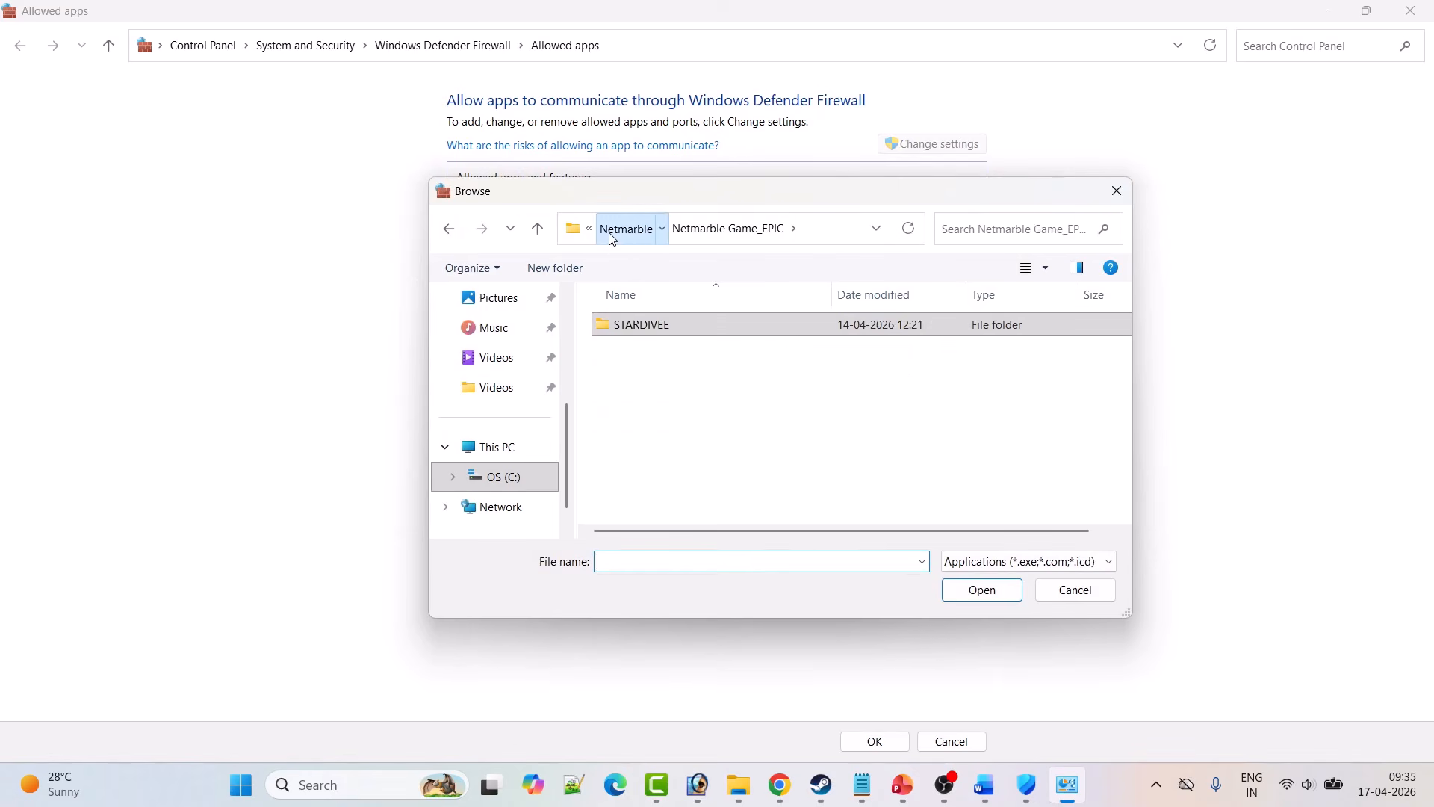
click(612, 235)
click(612, 235)
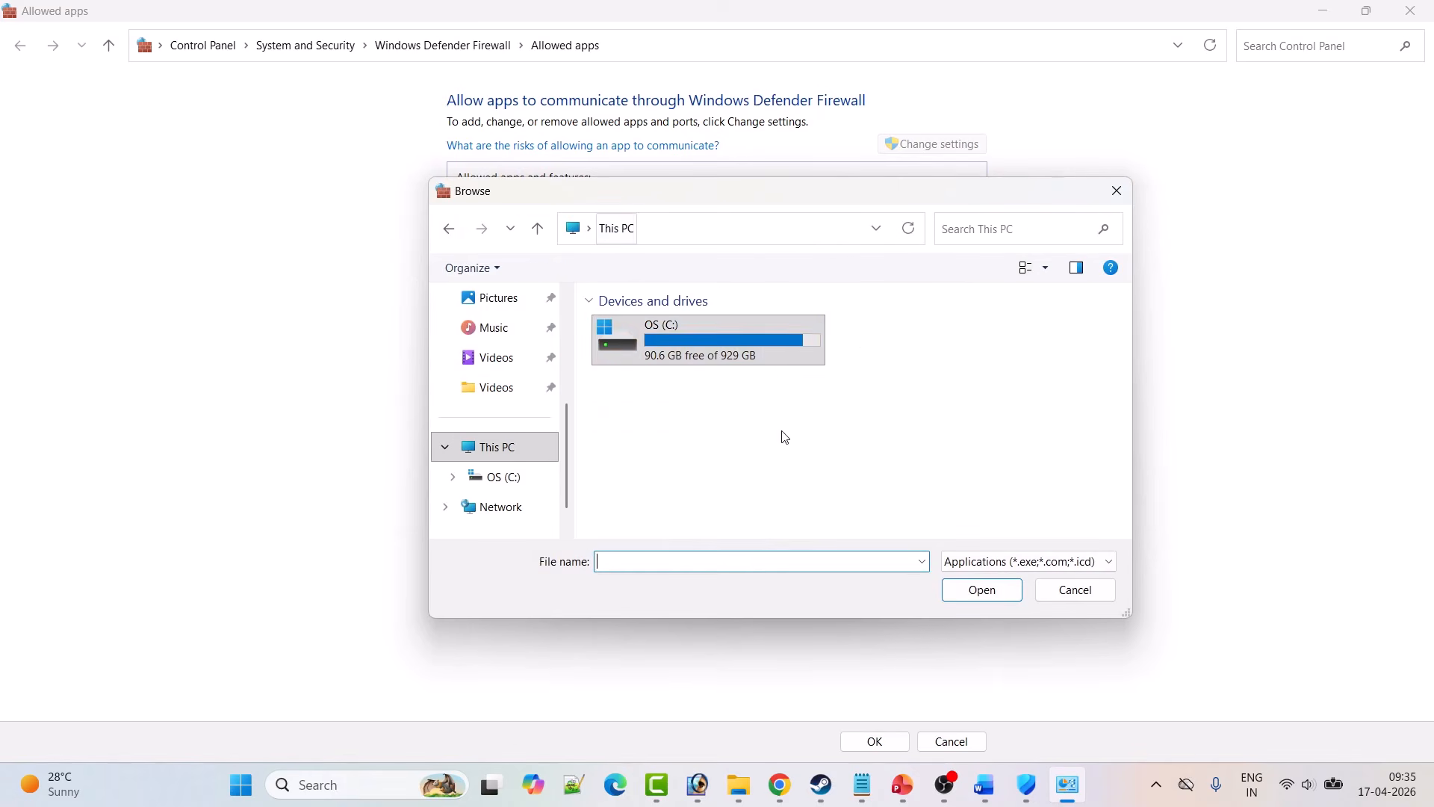
double_click(680, 350)
- Open the folder Program Files (x86)\Steam\steamapps\common\PRAGMATA SKETCHBOOK in the file browser
key(p)
key(p)
key(p)
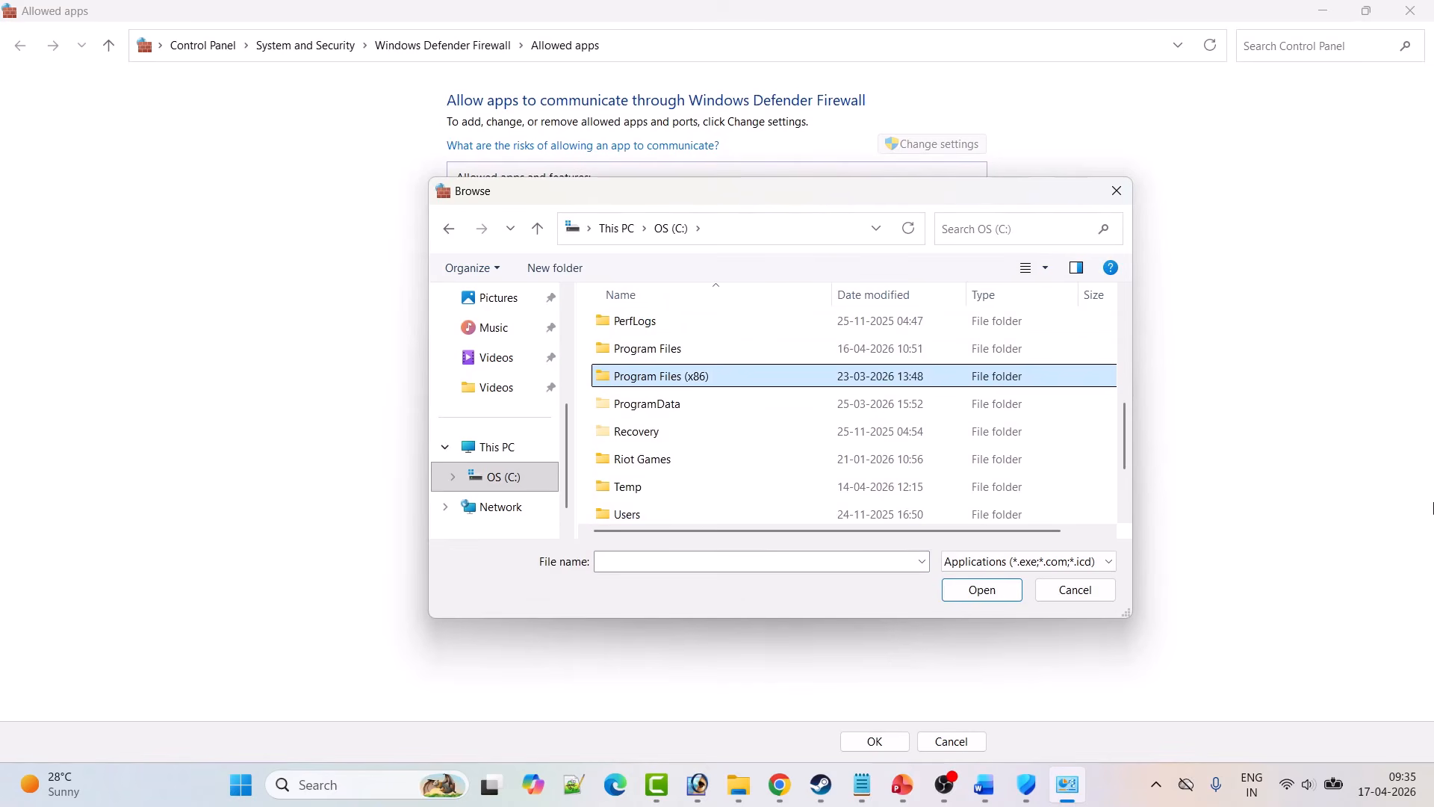
key(Return)
key(s)
key(Return)
key(s)
key(s)
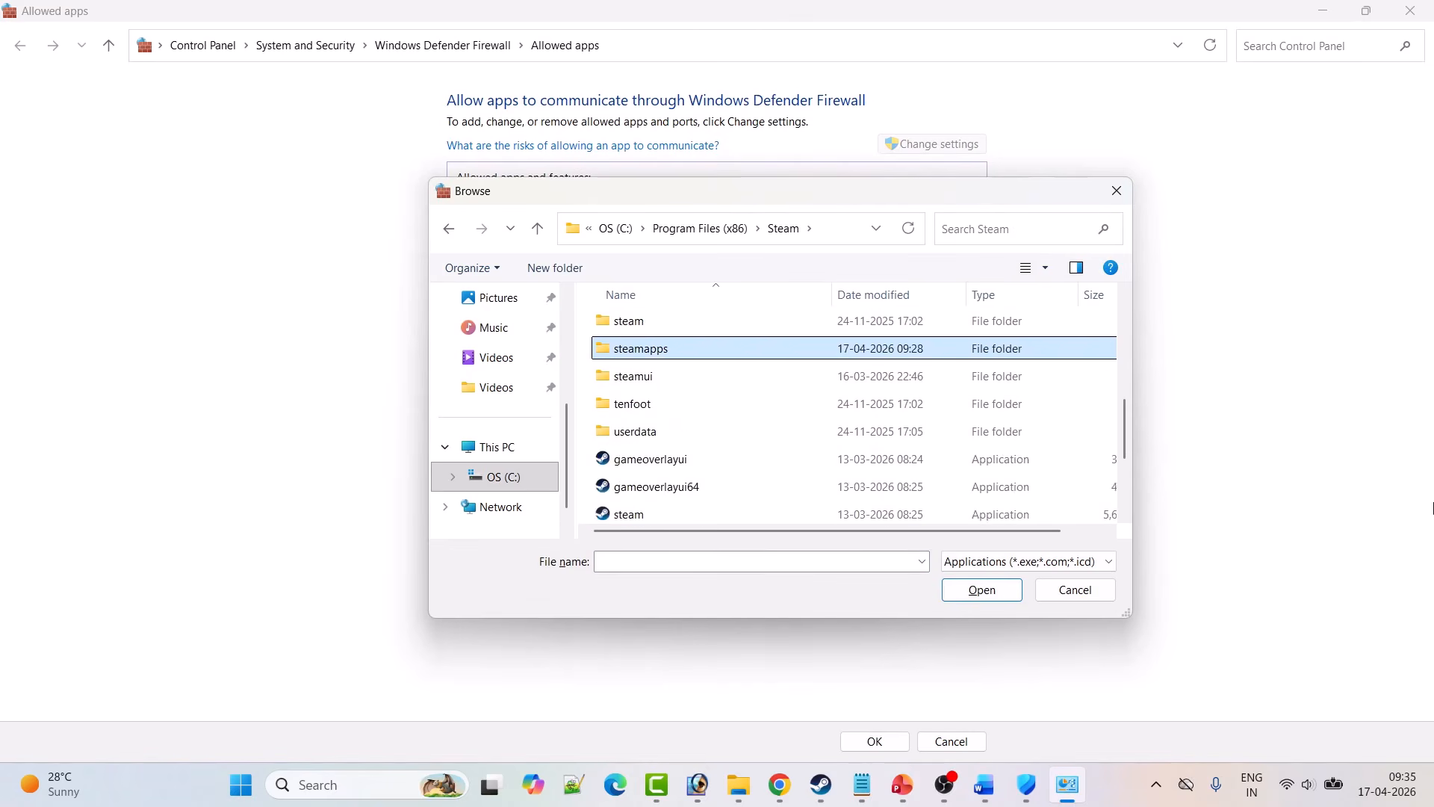
key(Return)
key(c)
key(Return)
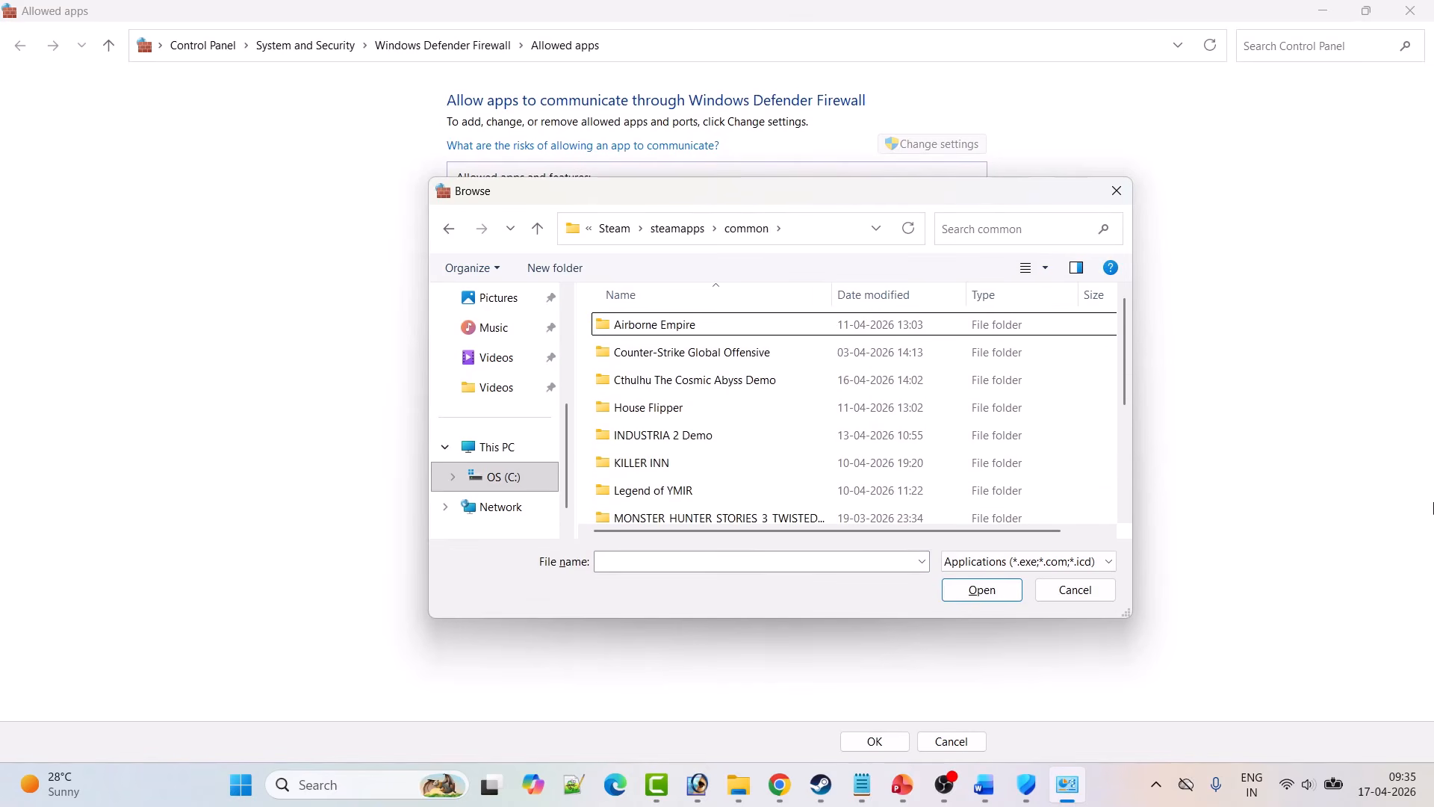
key(p)
key(p)
key(Return)
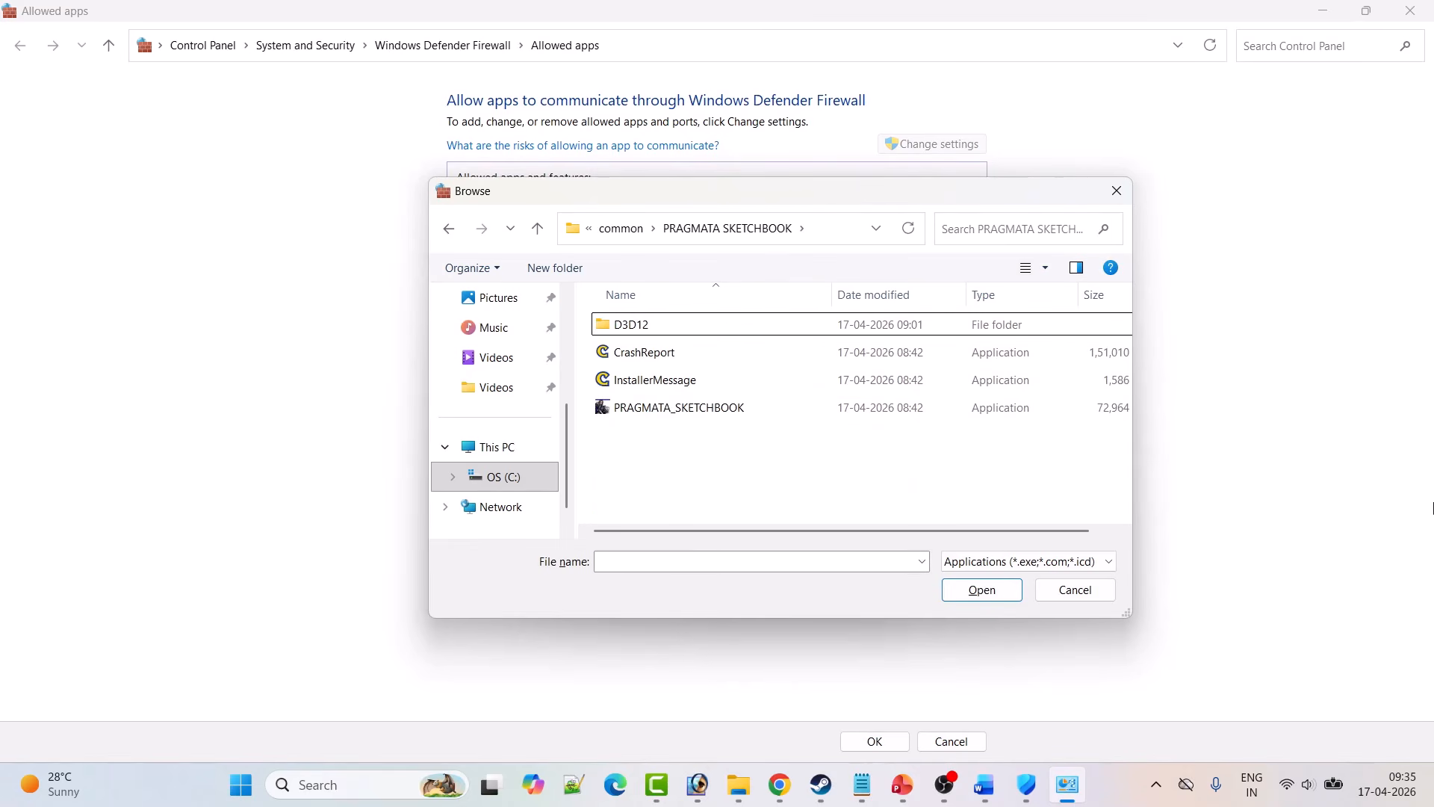
- Try to add the PRAGMATA_SKETCHBOOK application to the firewall's allowed apps and confirm the allowed apps list
click(681, 412)
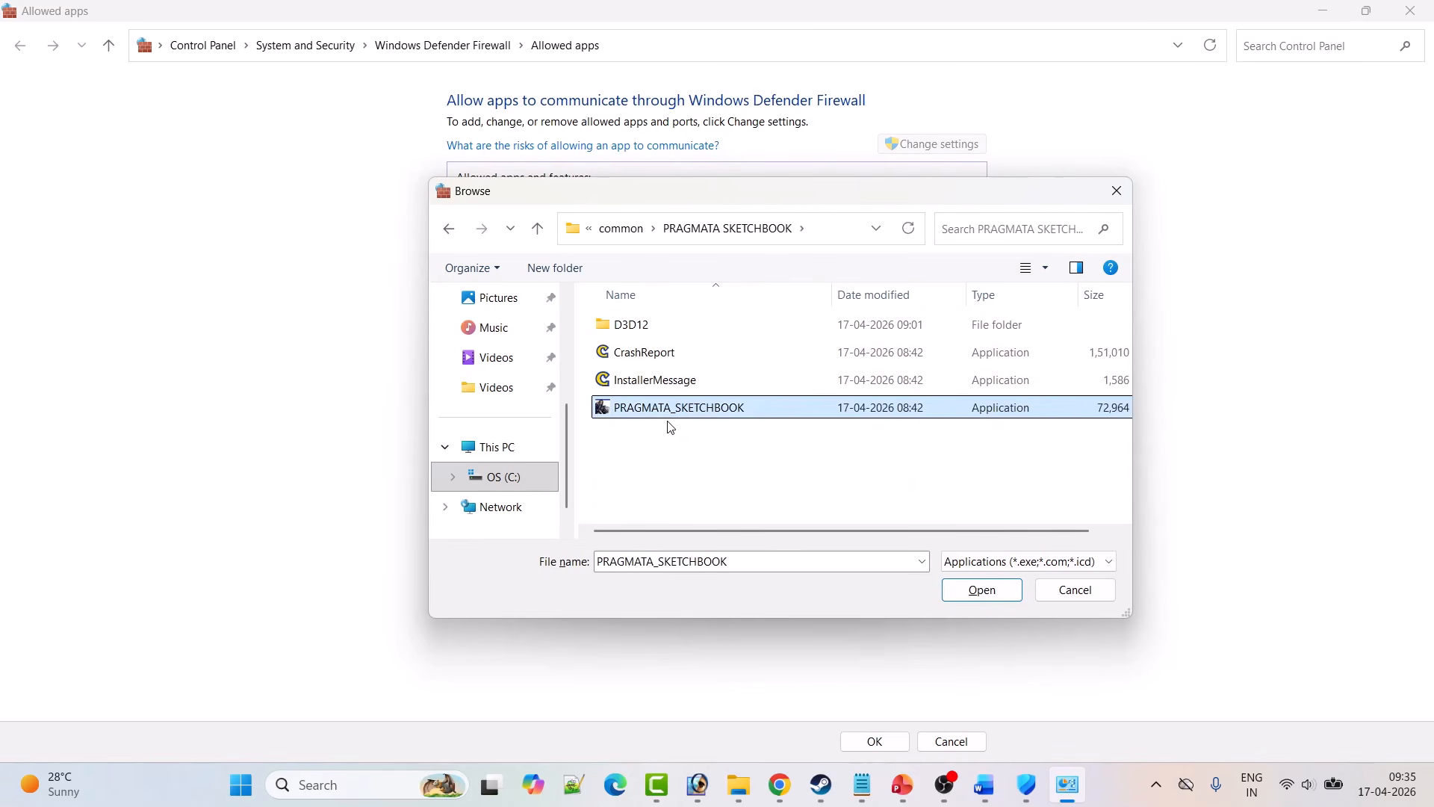
click(971, 597)
click(796, 554)
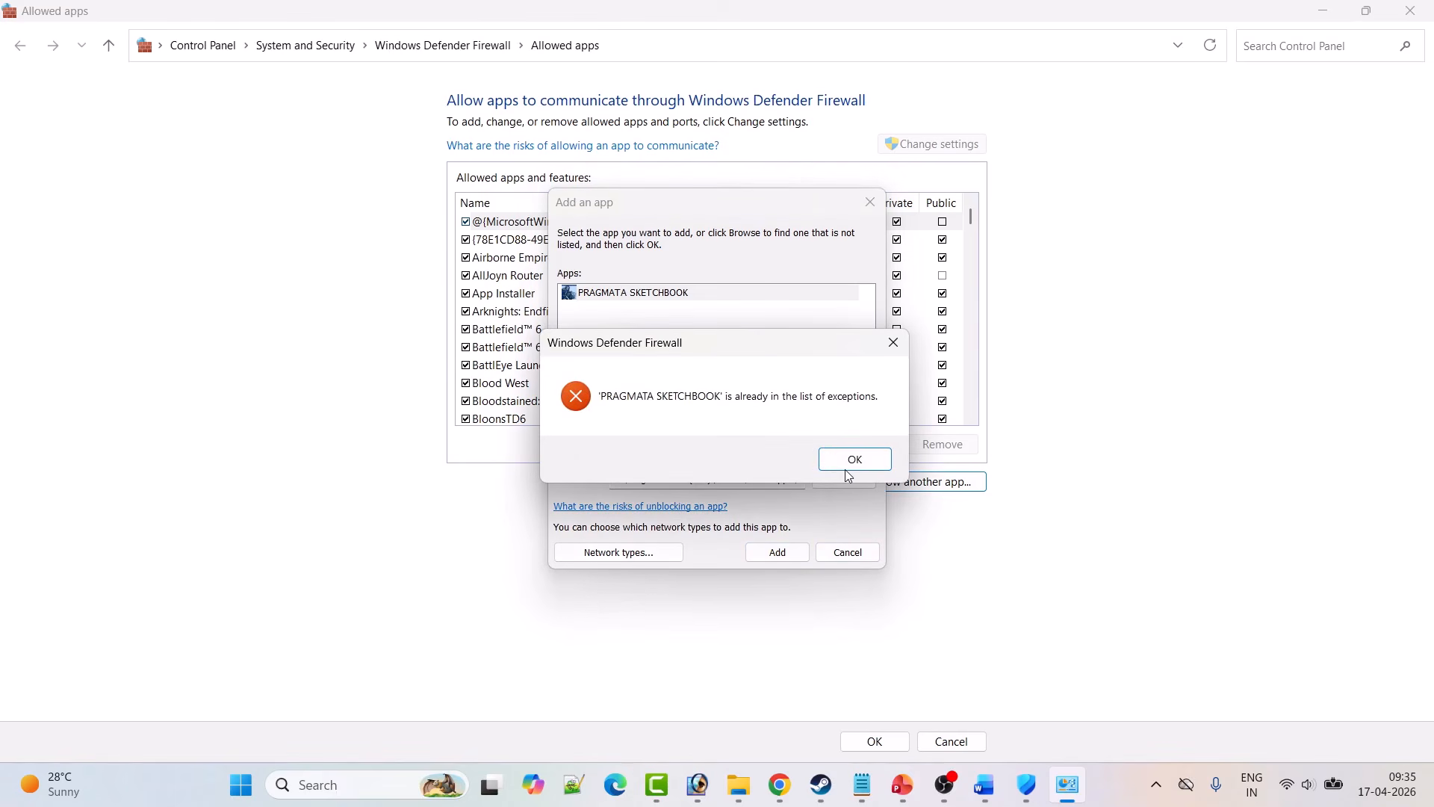
click(848, 467)
click(846, 552)
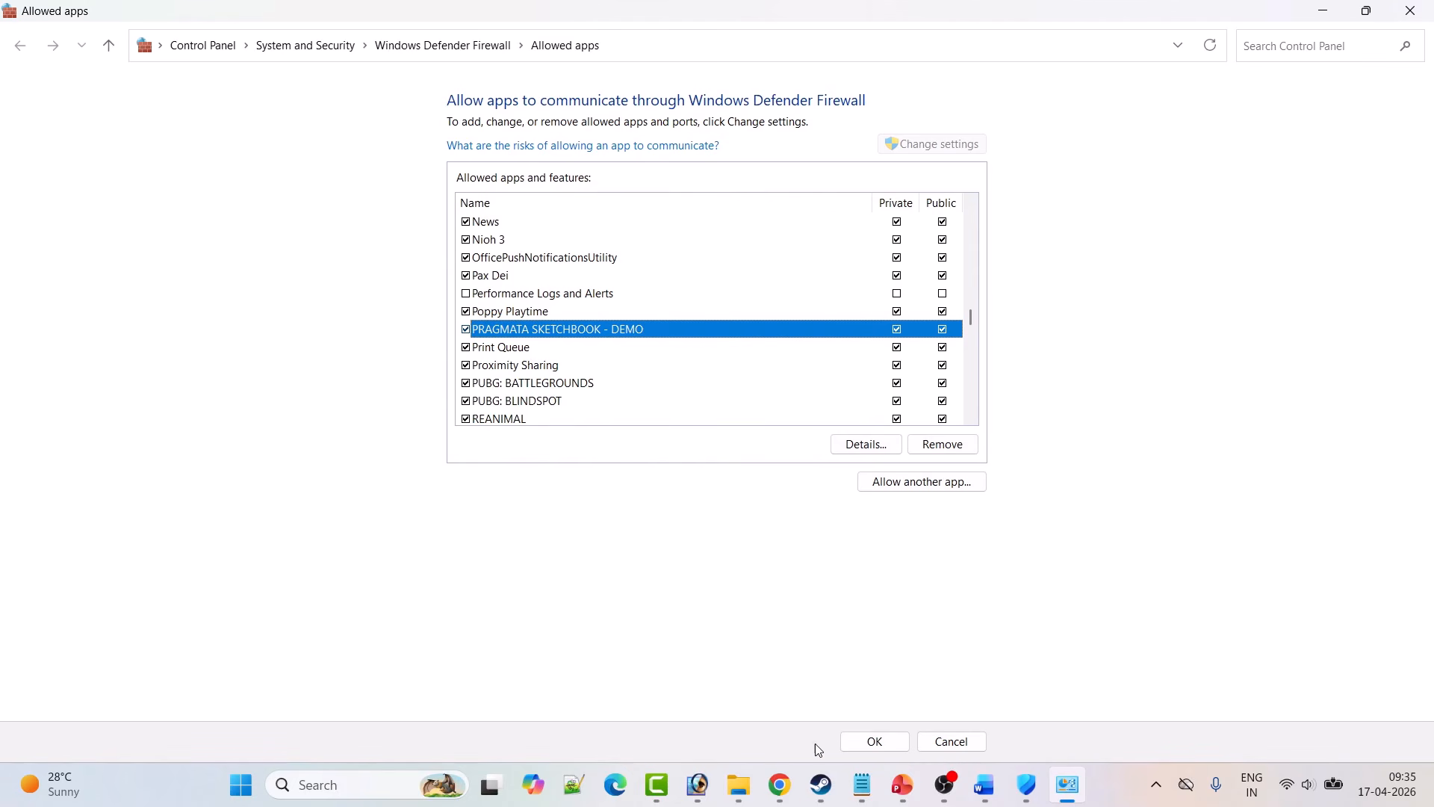
click(873, 741)
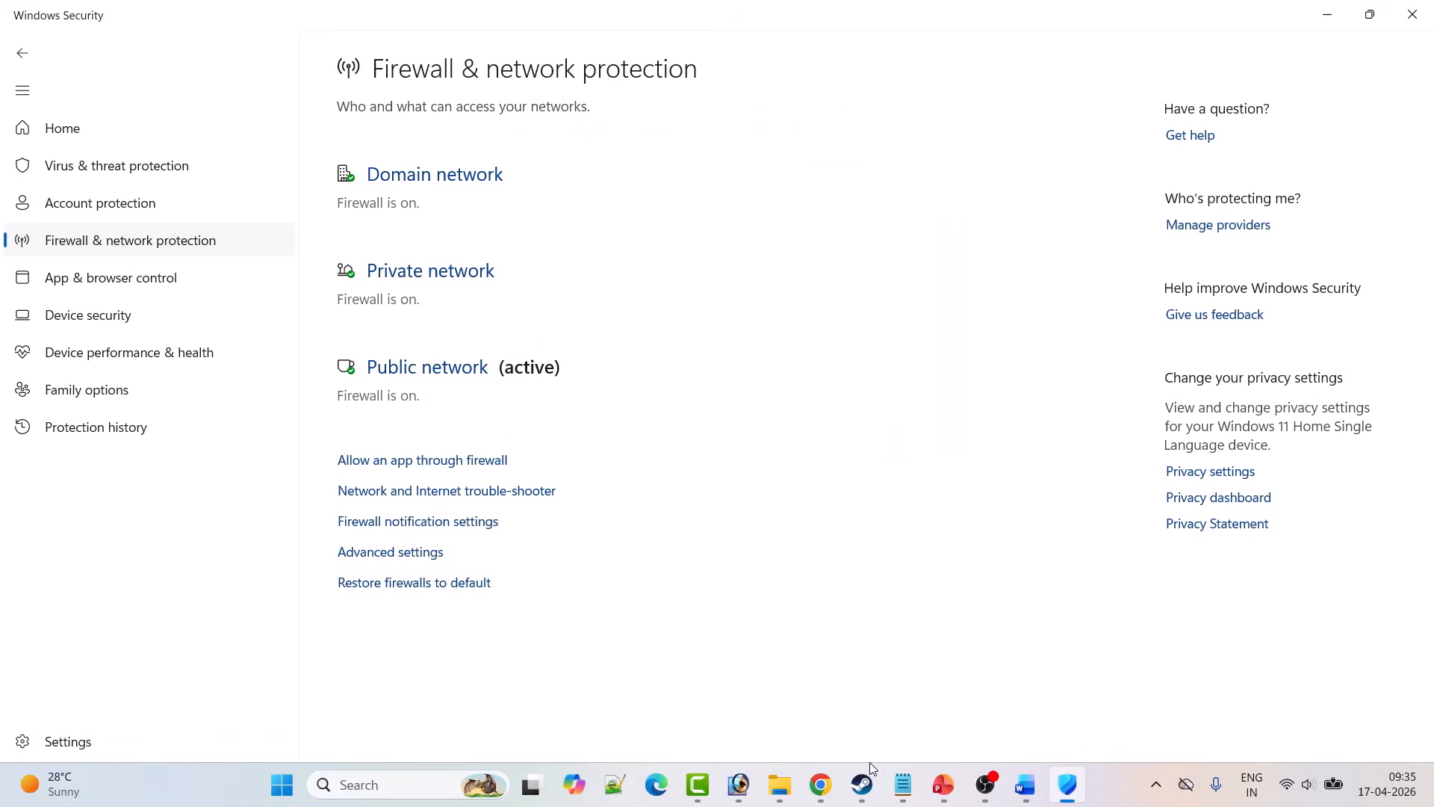
- Switch to Steam, return to Word and examine Fix 5's advice on third-party antivirus programs
click(867, 777)
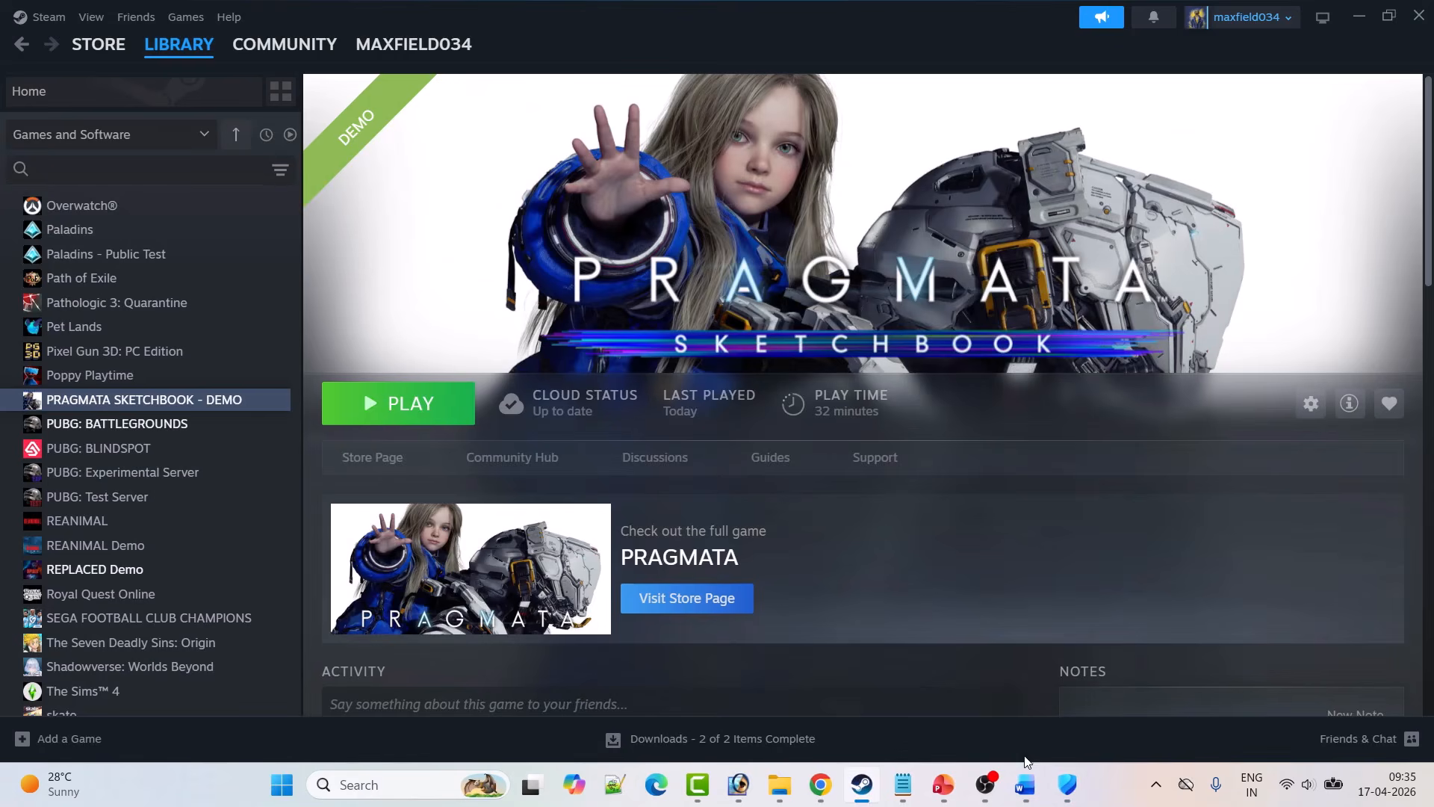
click(1025, 783)
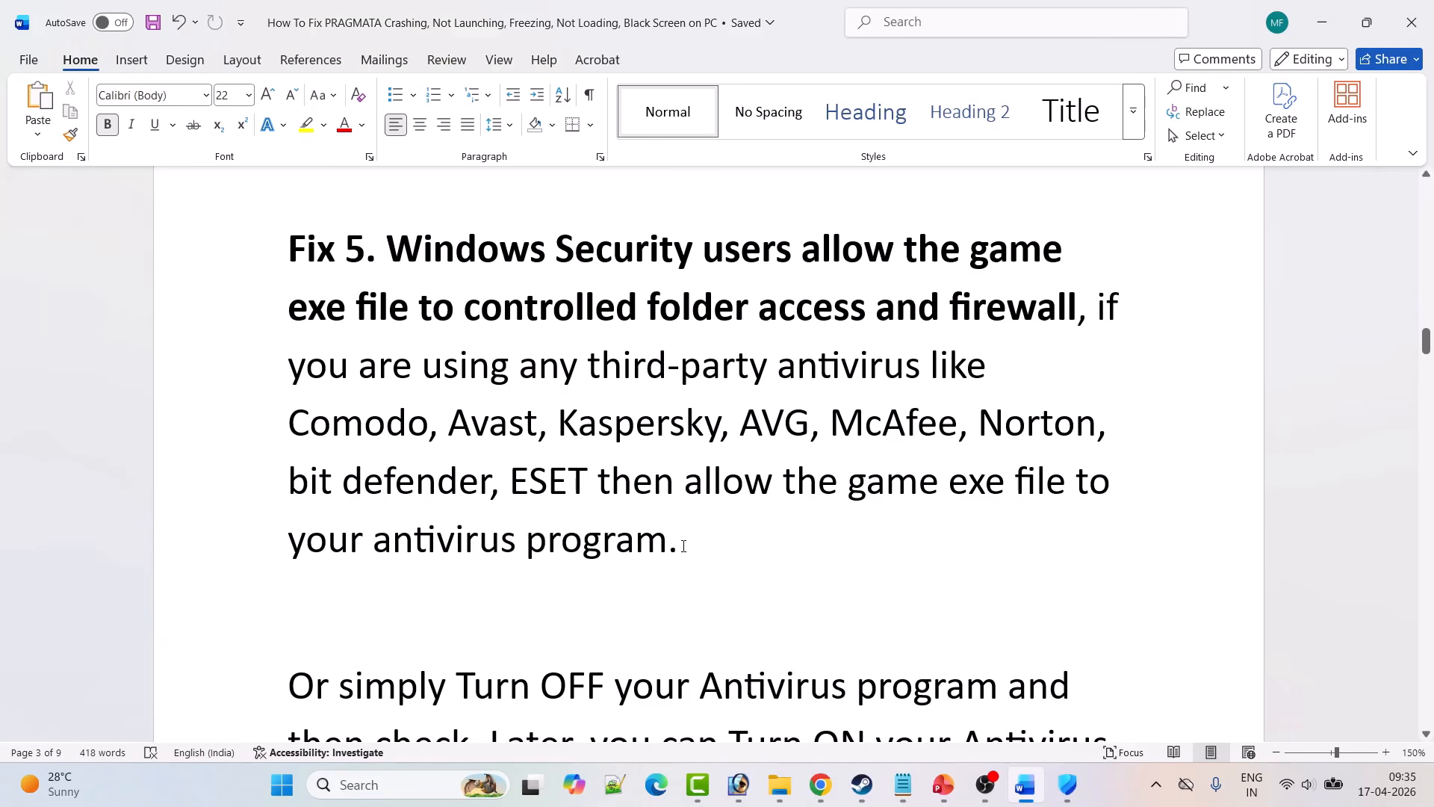
- Check the game's Steam library page, return to Word and read Fix 5's advice on turning the antivirus program off
click(877, 793)
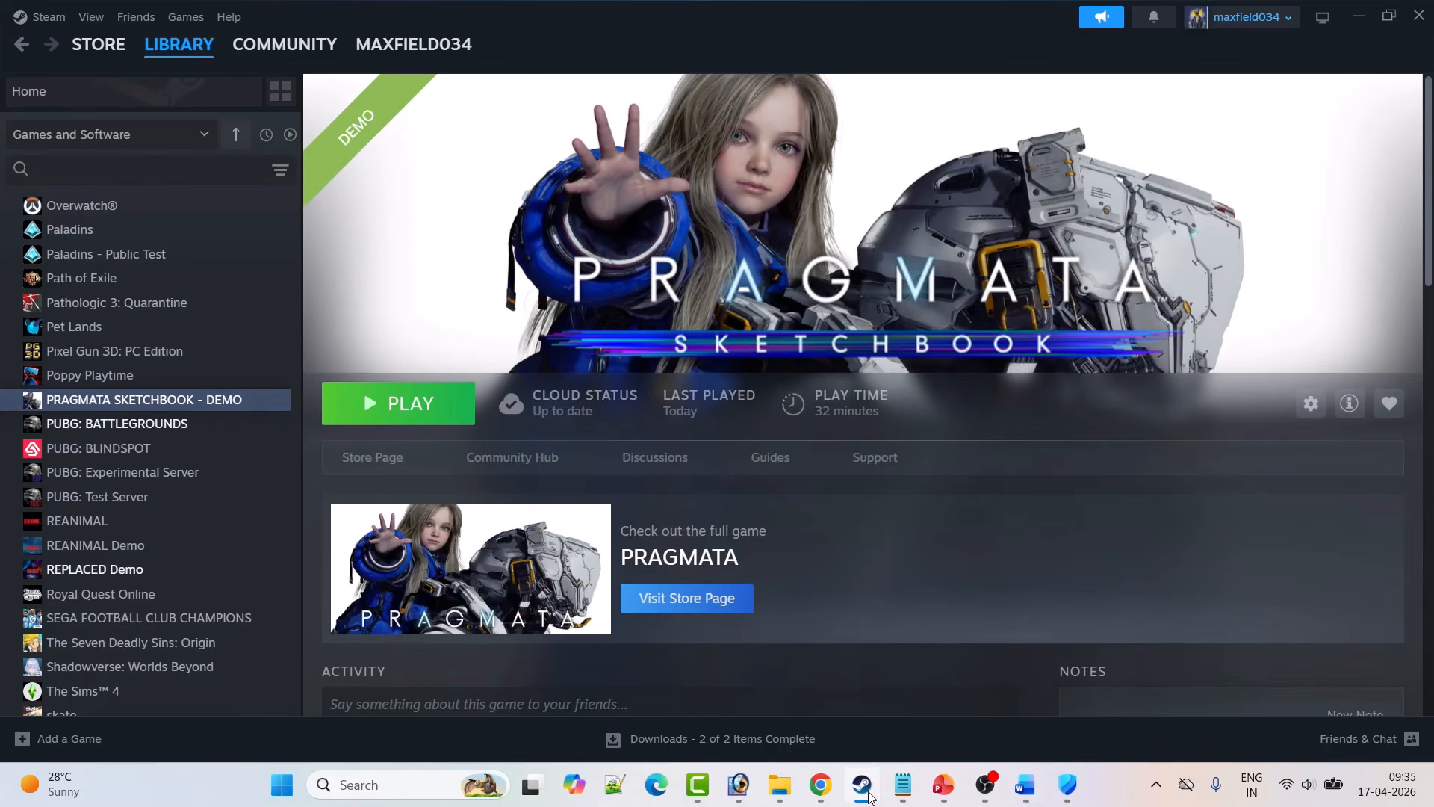
click(876, 792)
scroll(536, 490, down, 3)
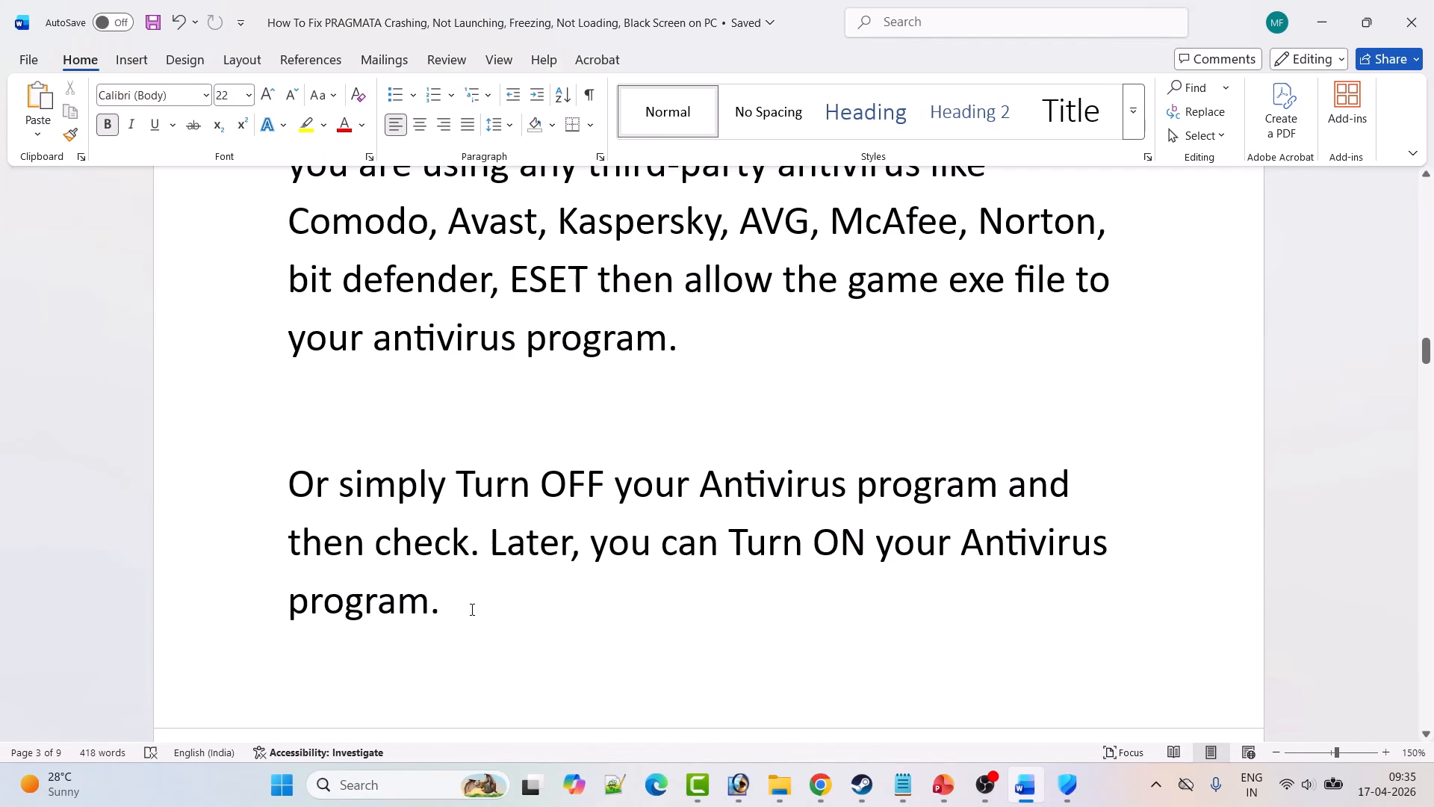
- Examine Fix 6's graphics driver links for NVIDIA, AMD and Intel and its installation instructions, highlighting the NVIDIA link
scroll(515, 491, down, 10)
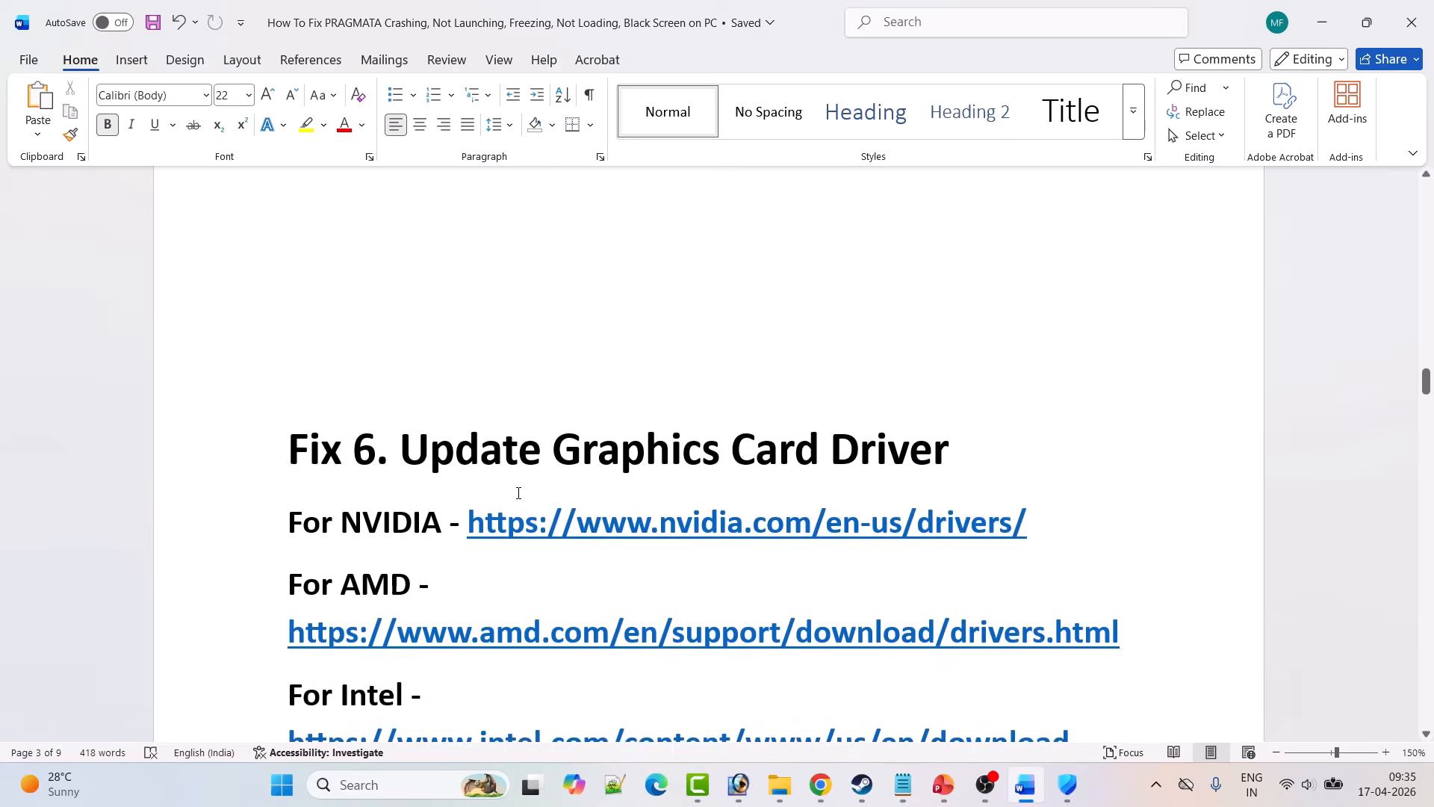
scroll(852, 419, down, 1)
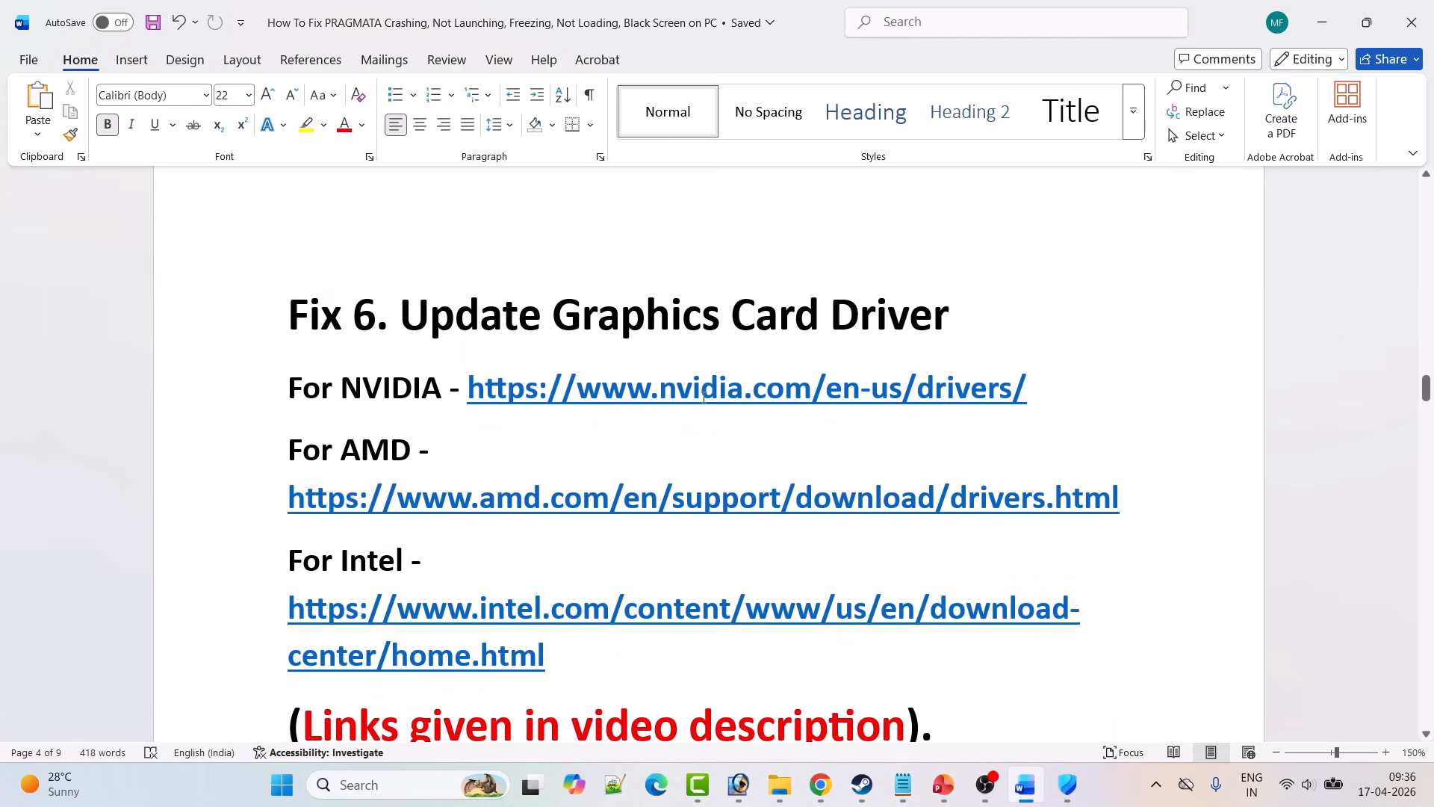
scroll(348, 377, down, 1)
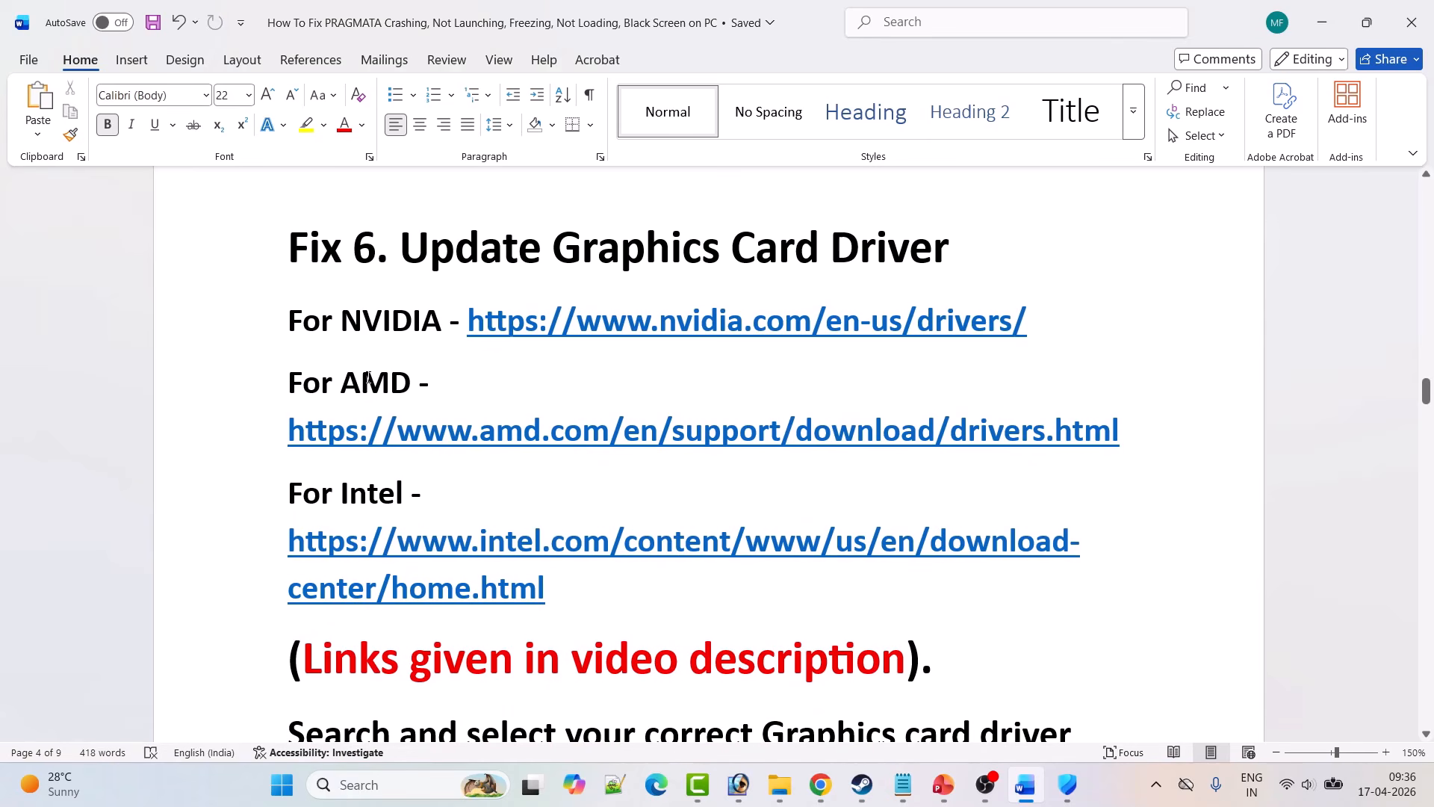
scroll(366, 377, down, 2)
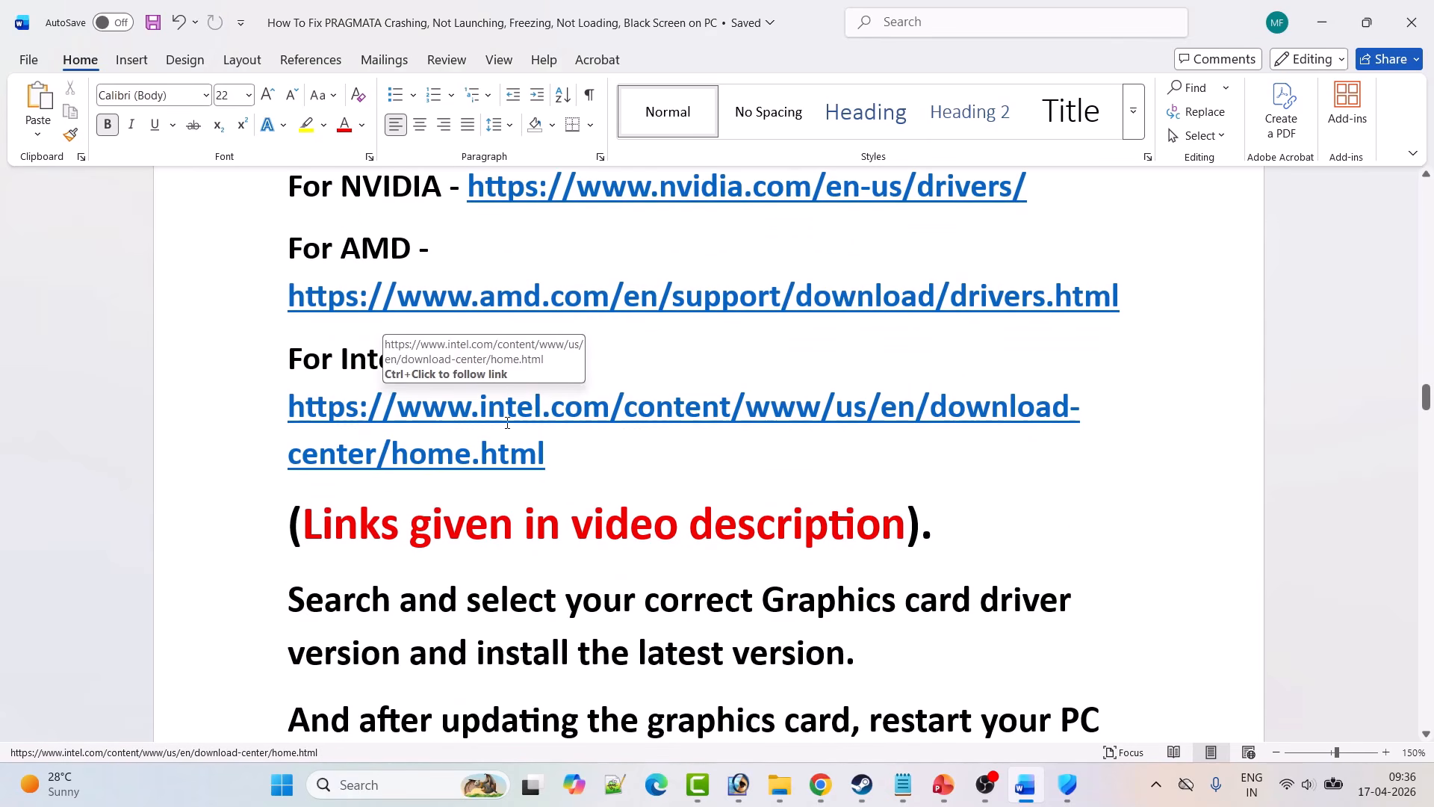
scroll(572, 416, down, 1)
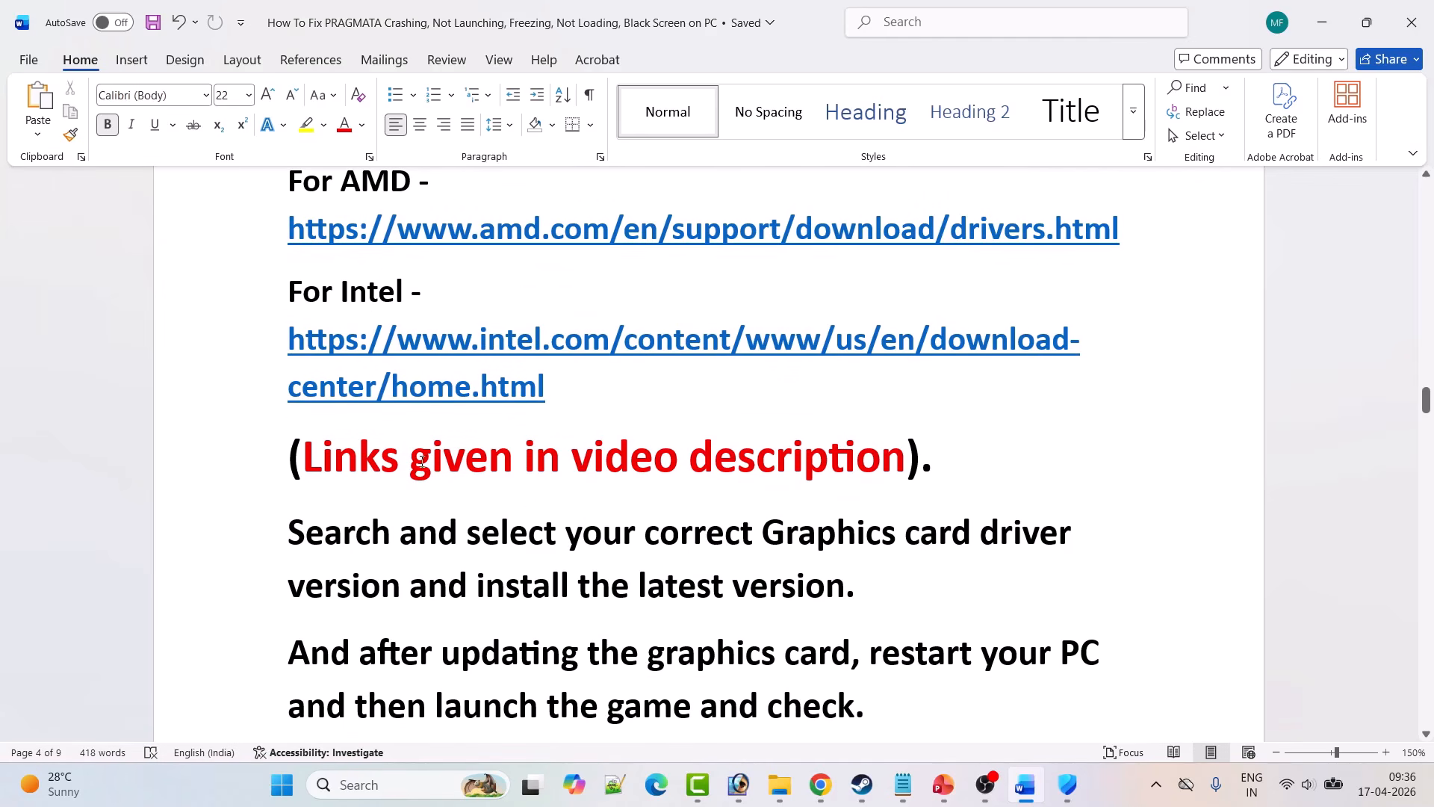
scroll(910, 462, down, 2)
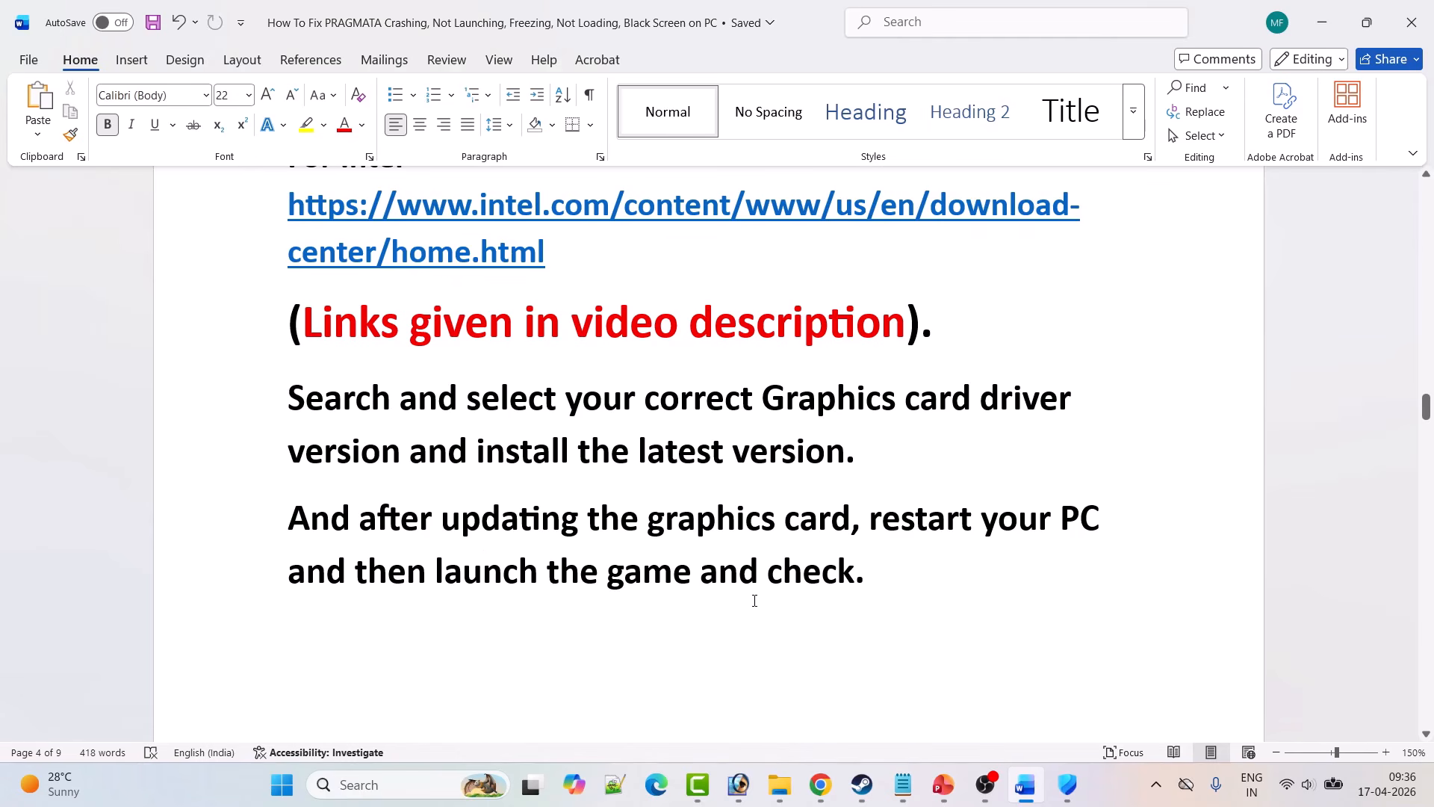
scroll(880, 597, up, 6)
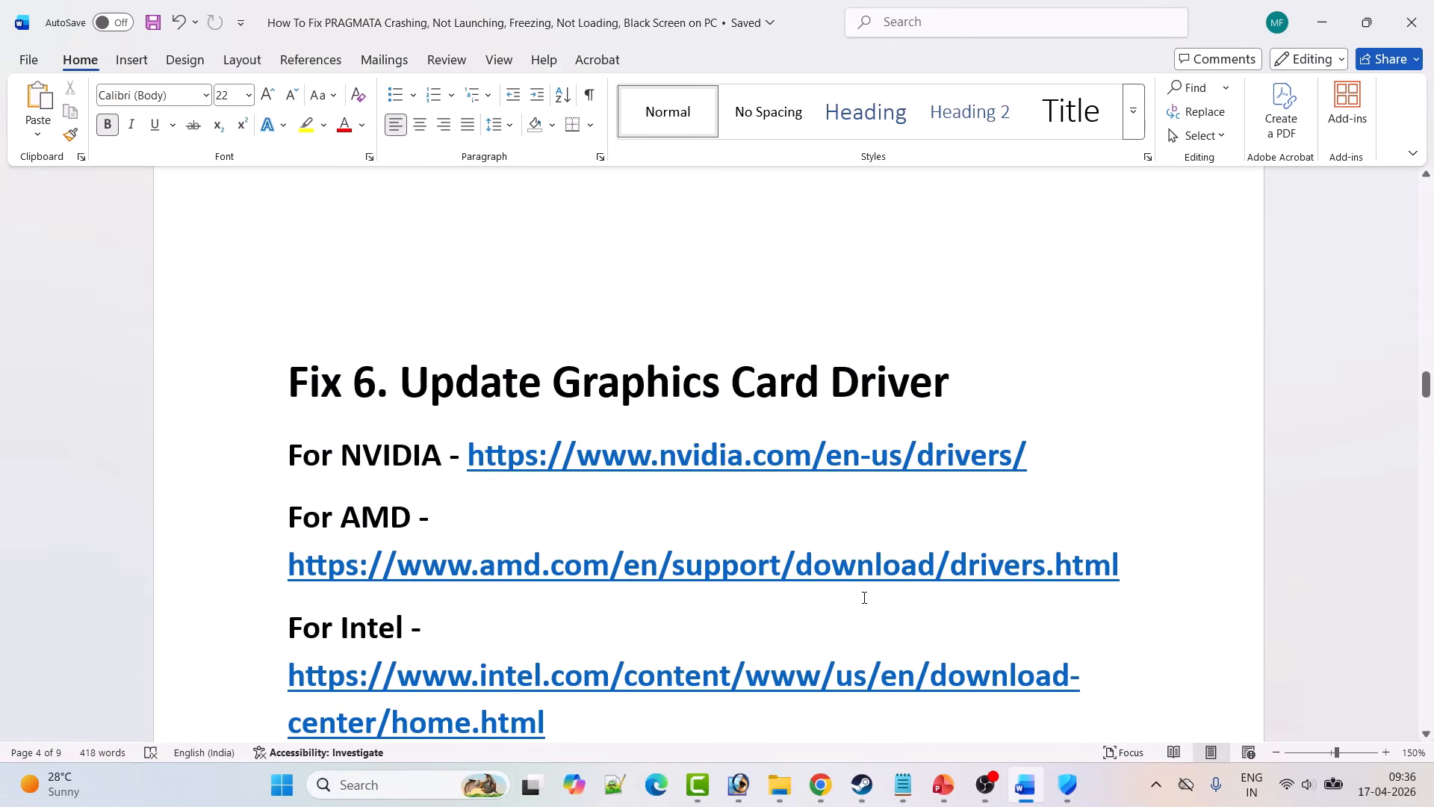
drag(1028, 457, 470, 464)
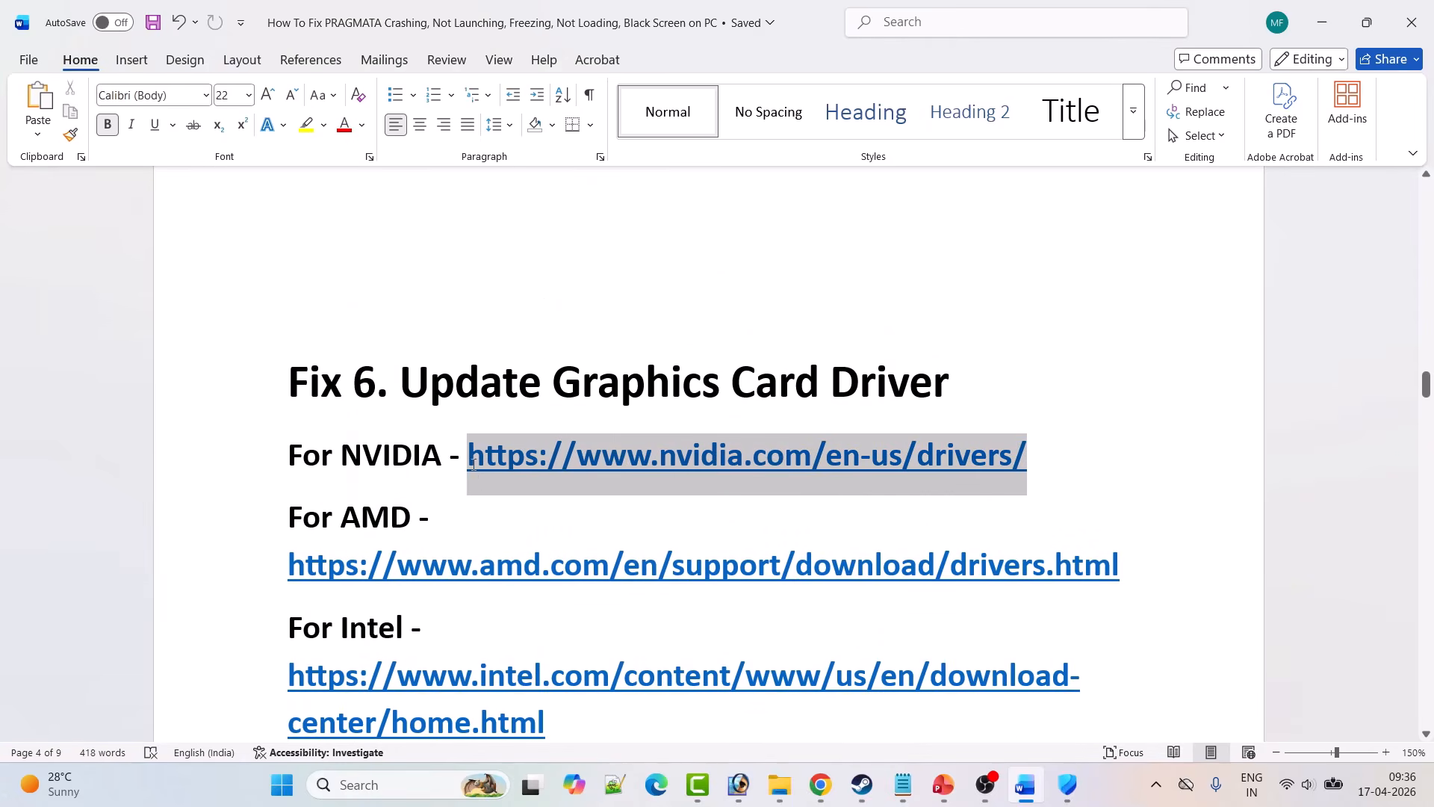
- Switch to Chrome, find NVIDIA drivers for the GeForce RTX 3050 on Windows 11, and highlight the Game Ready Driver's version
click(821, 785)
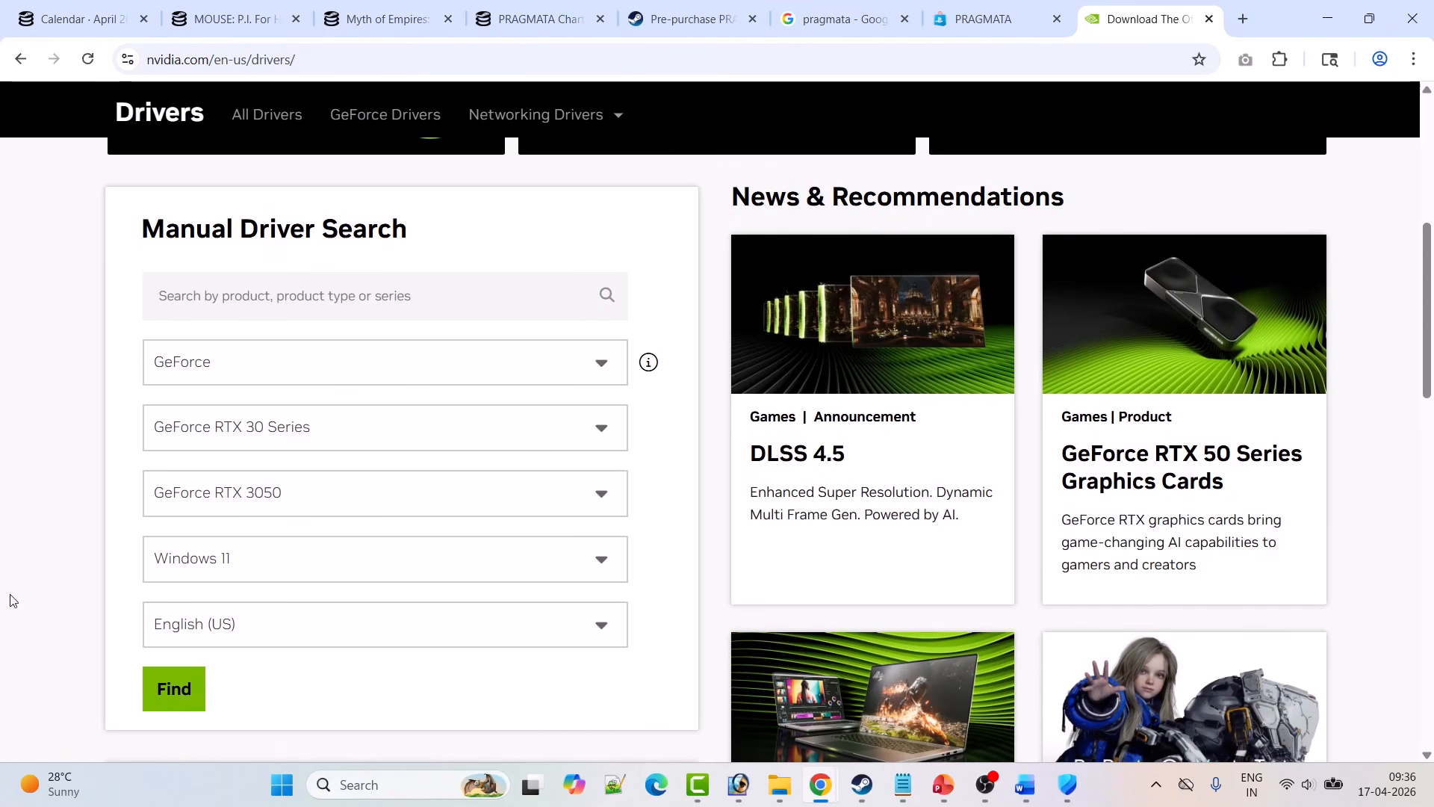
click(168, 691)
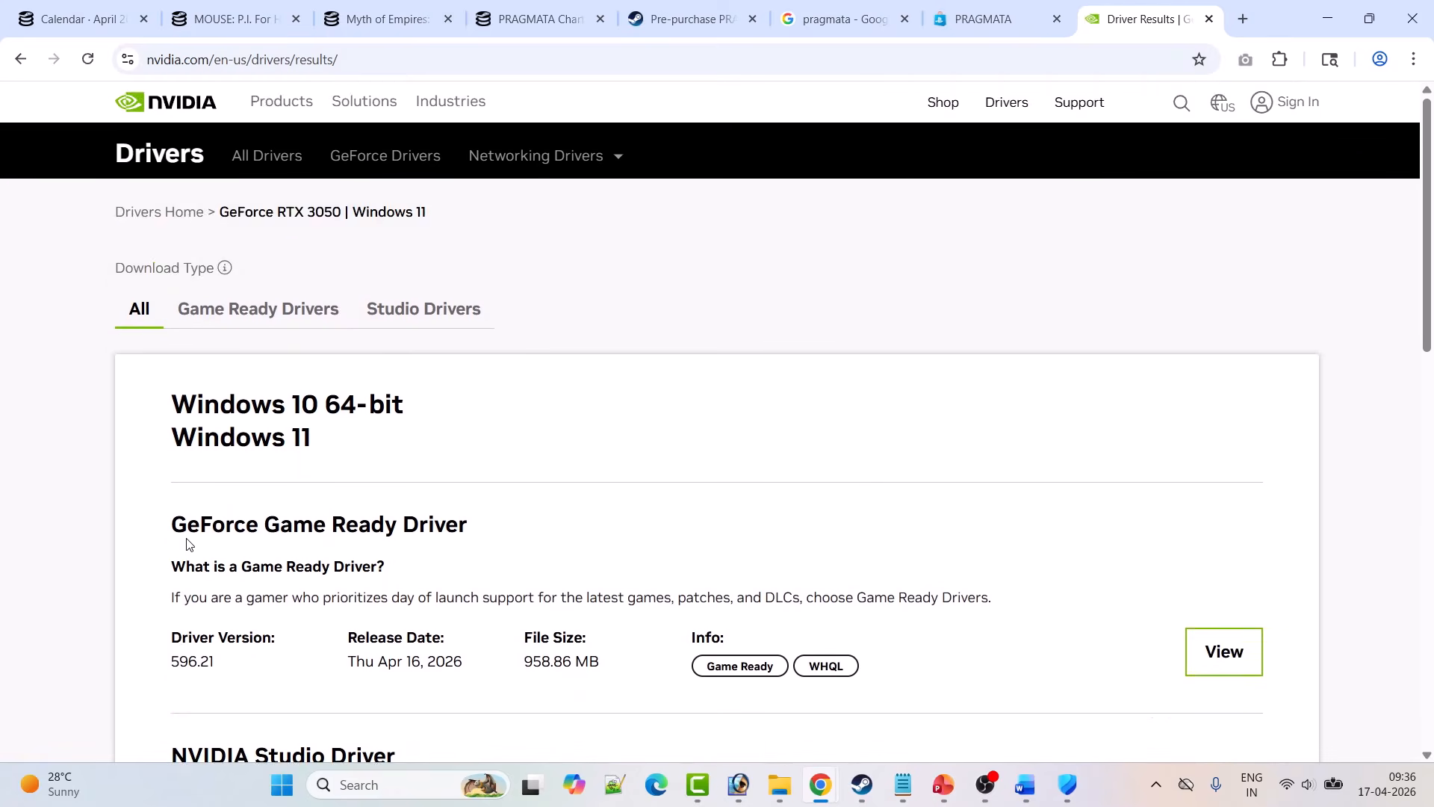
scroll(187, 543, down, 2)
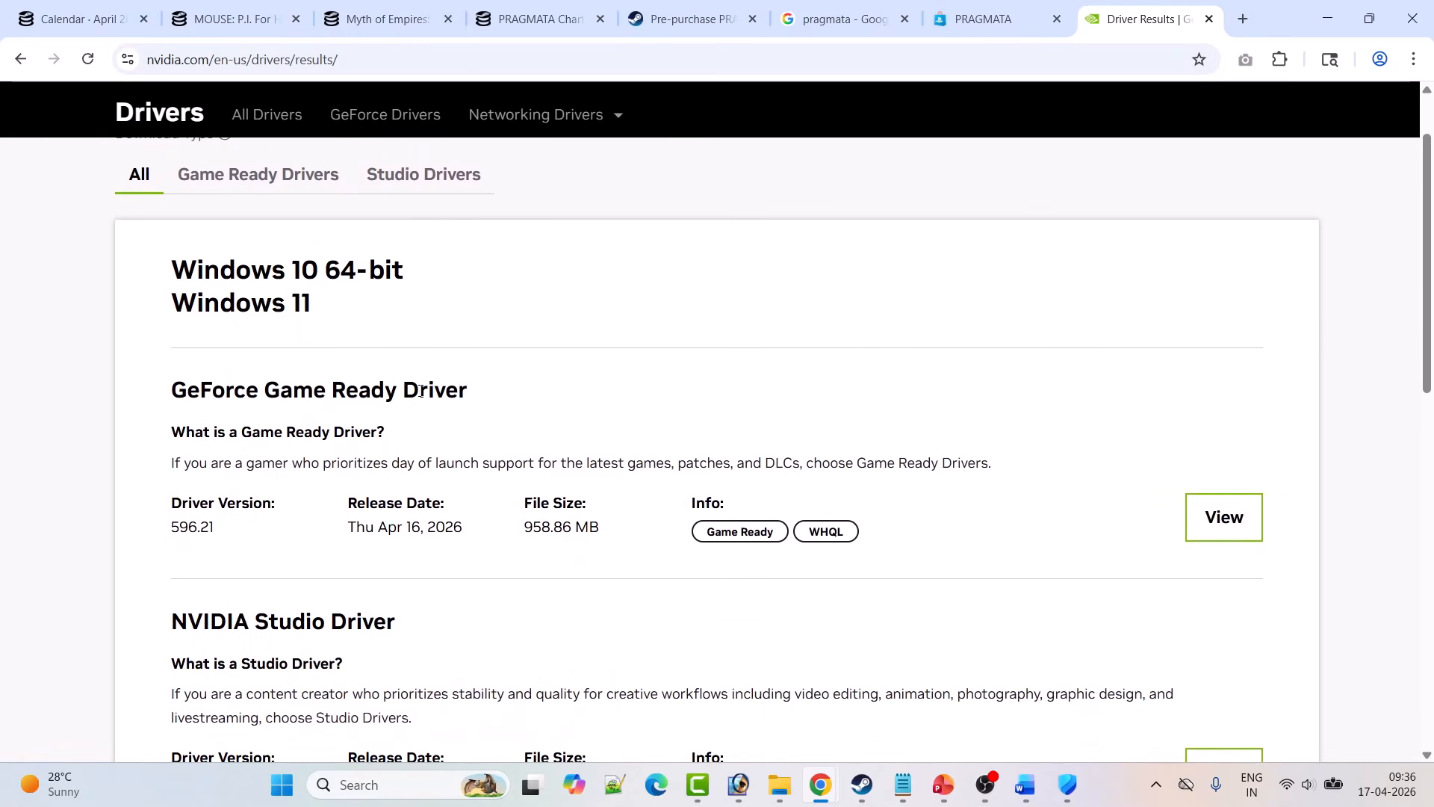
drag(230, 539, 167, 534)
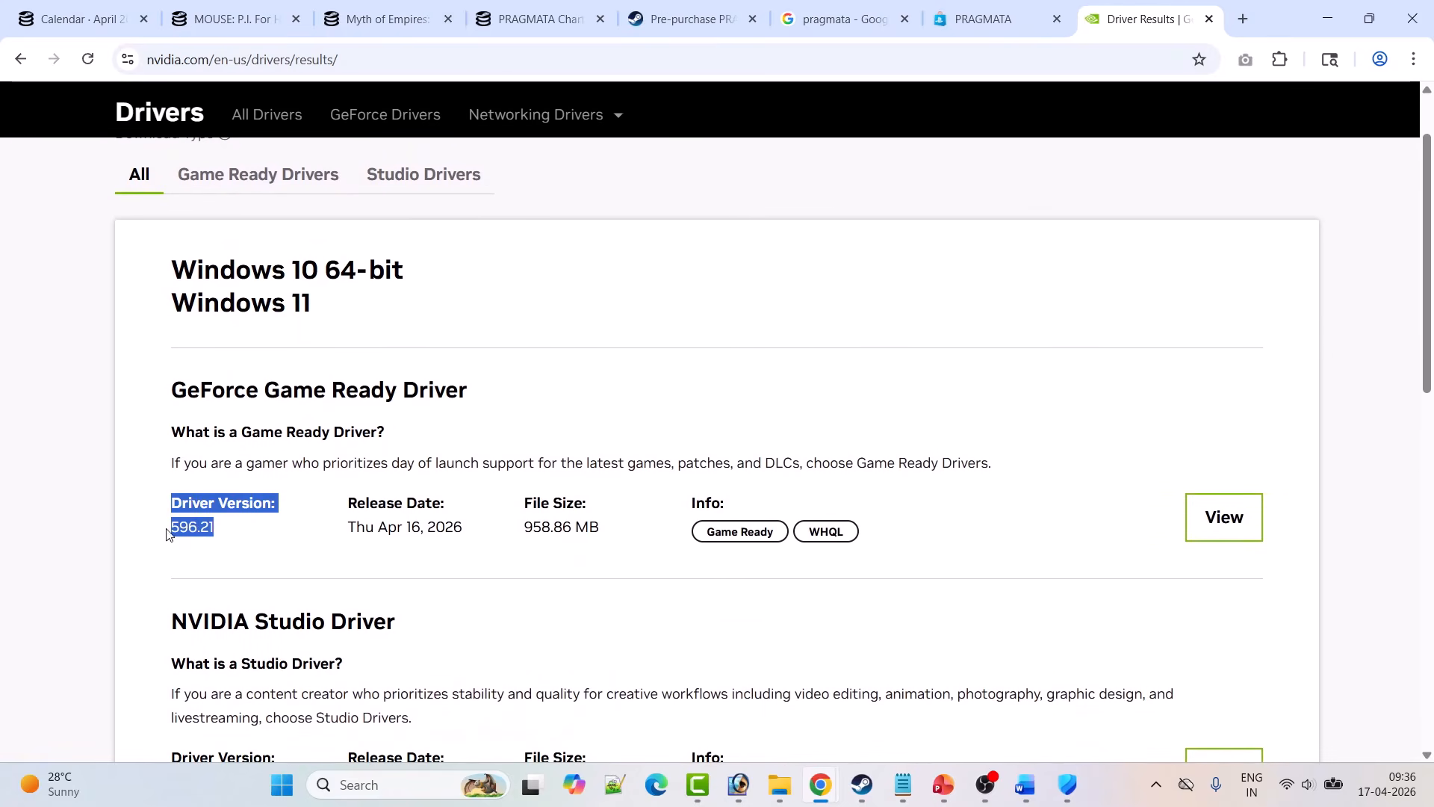
click(273, 549)
- Open the GeForce Game Ready Driver 596.21 details and download the driver
click(1259, 516)
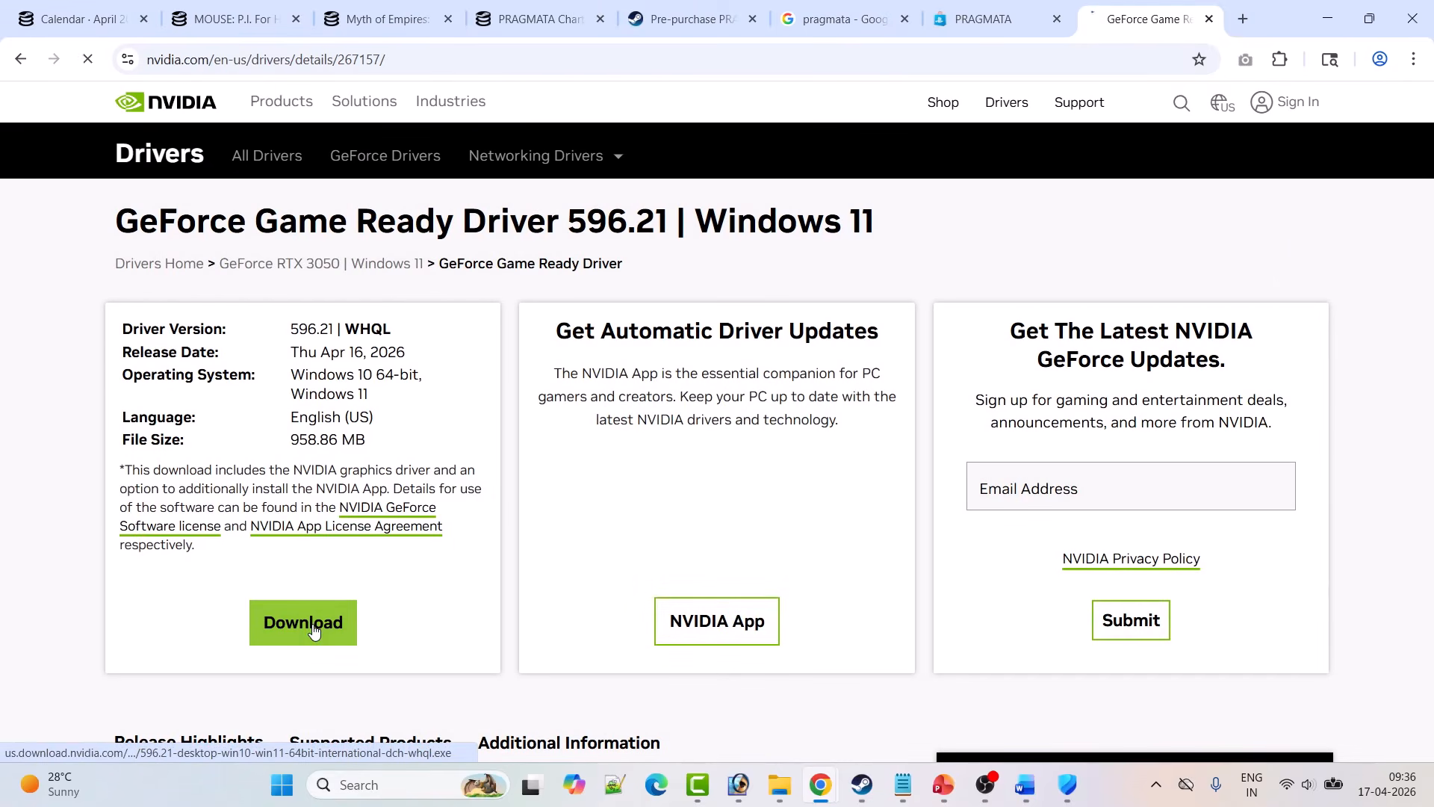
click(313, 631)
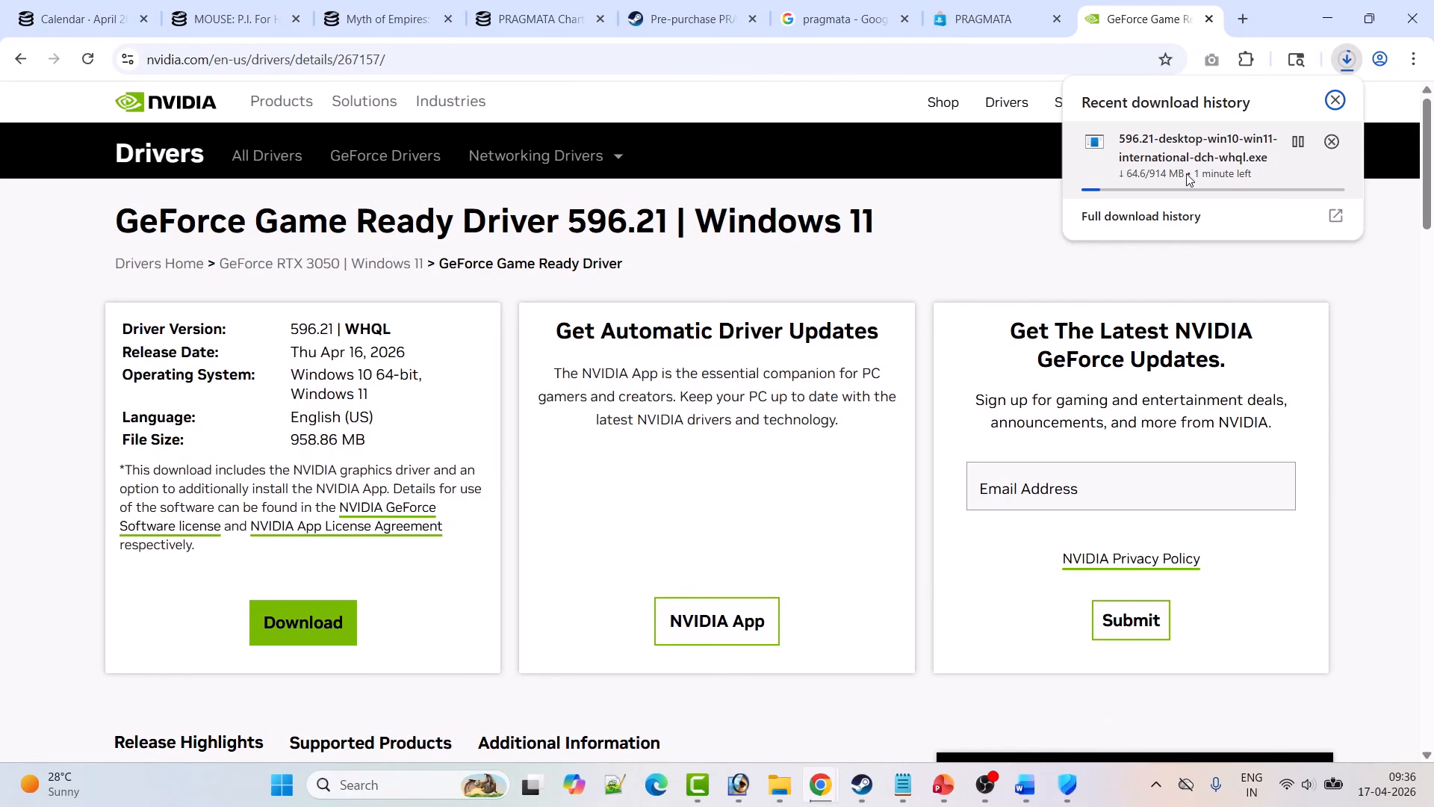
click(968, 272)
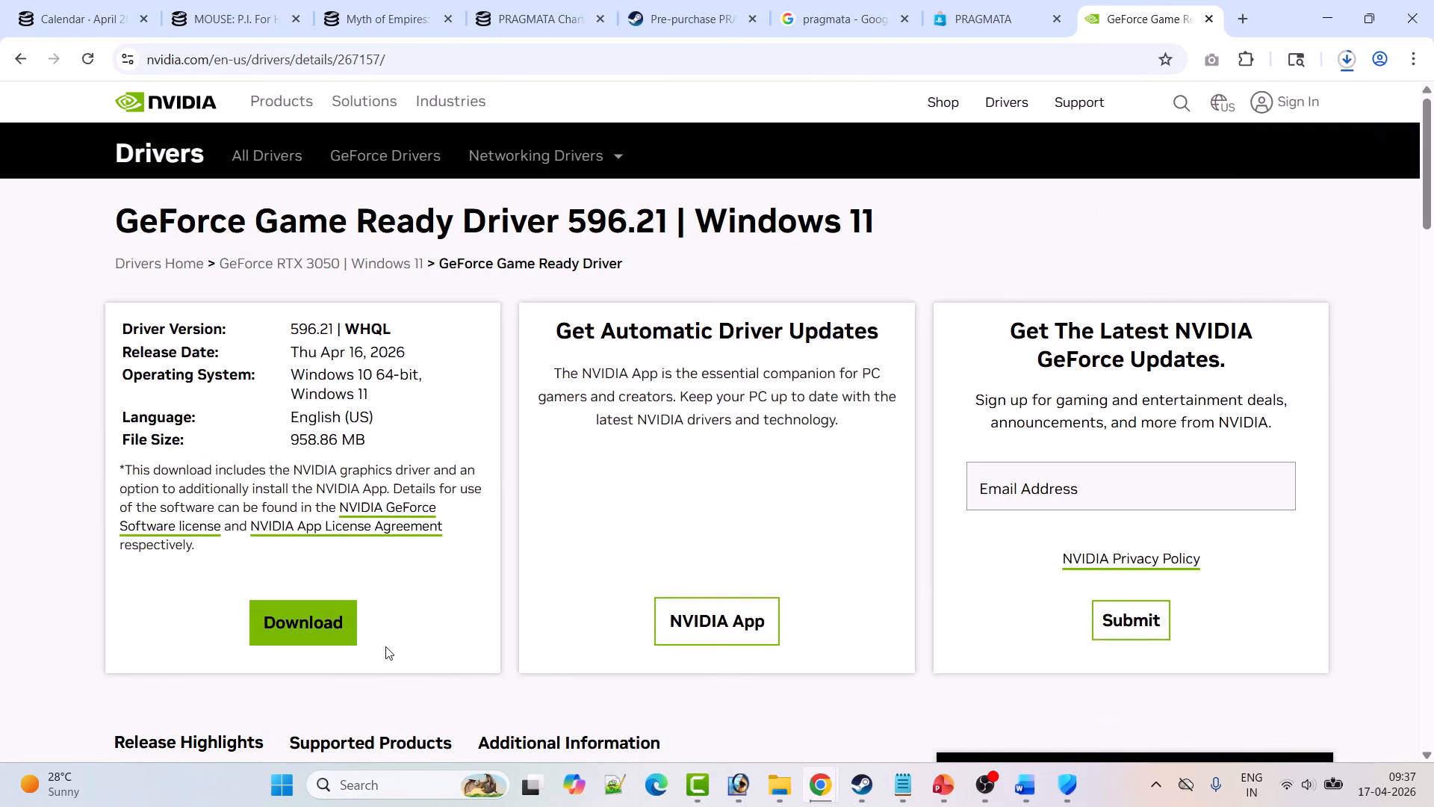
- Look at the Windows restart option and the game's Steam page, and return to Word for Fix 7
click(281, 784)
click(948, 720)
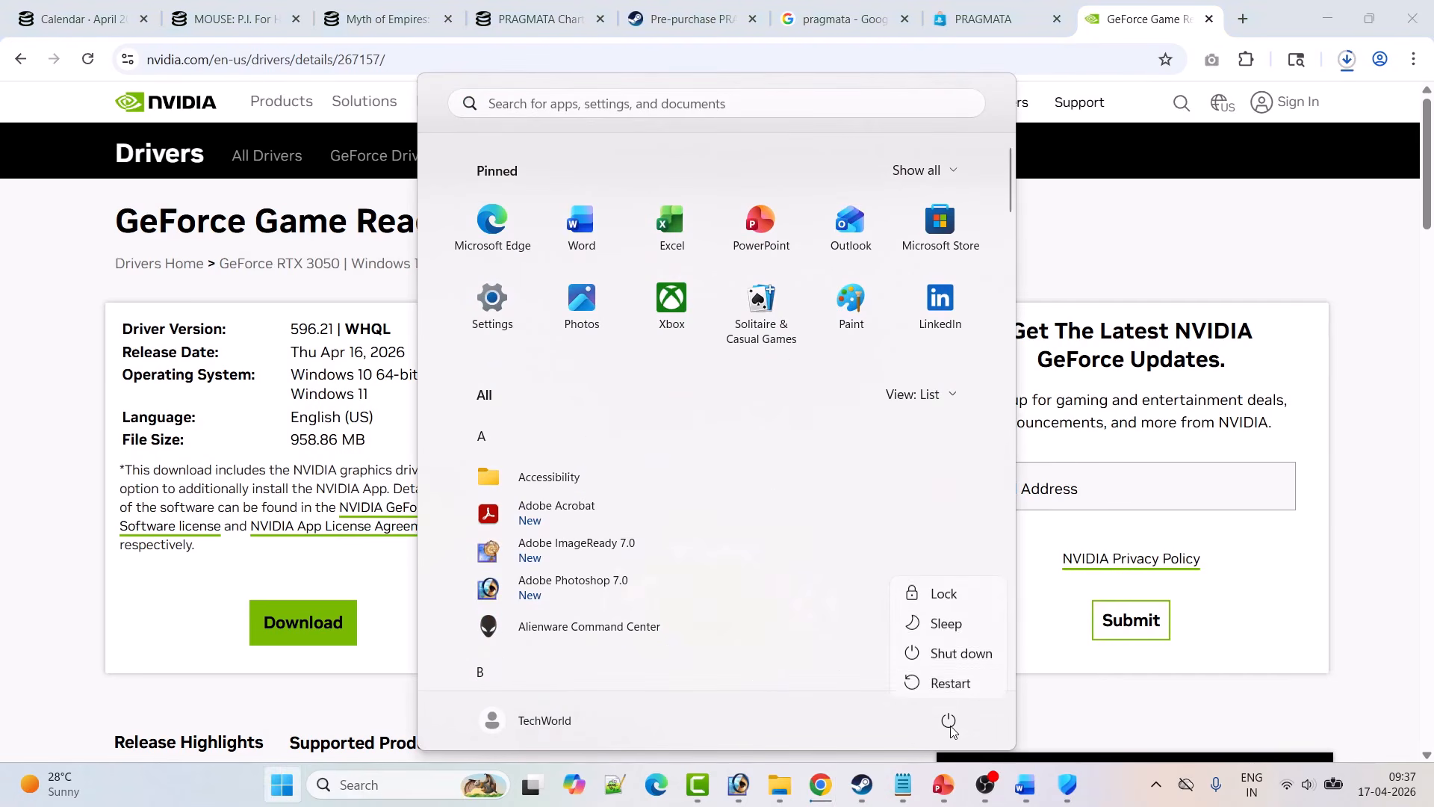
click(1197, 723)
click(863, 783)
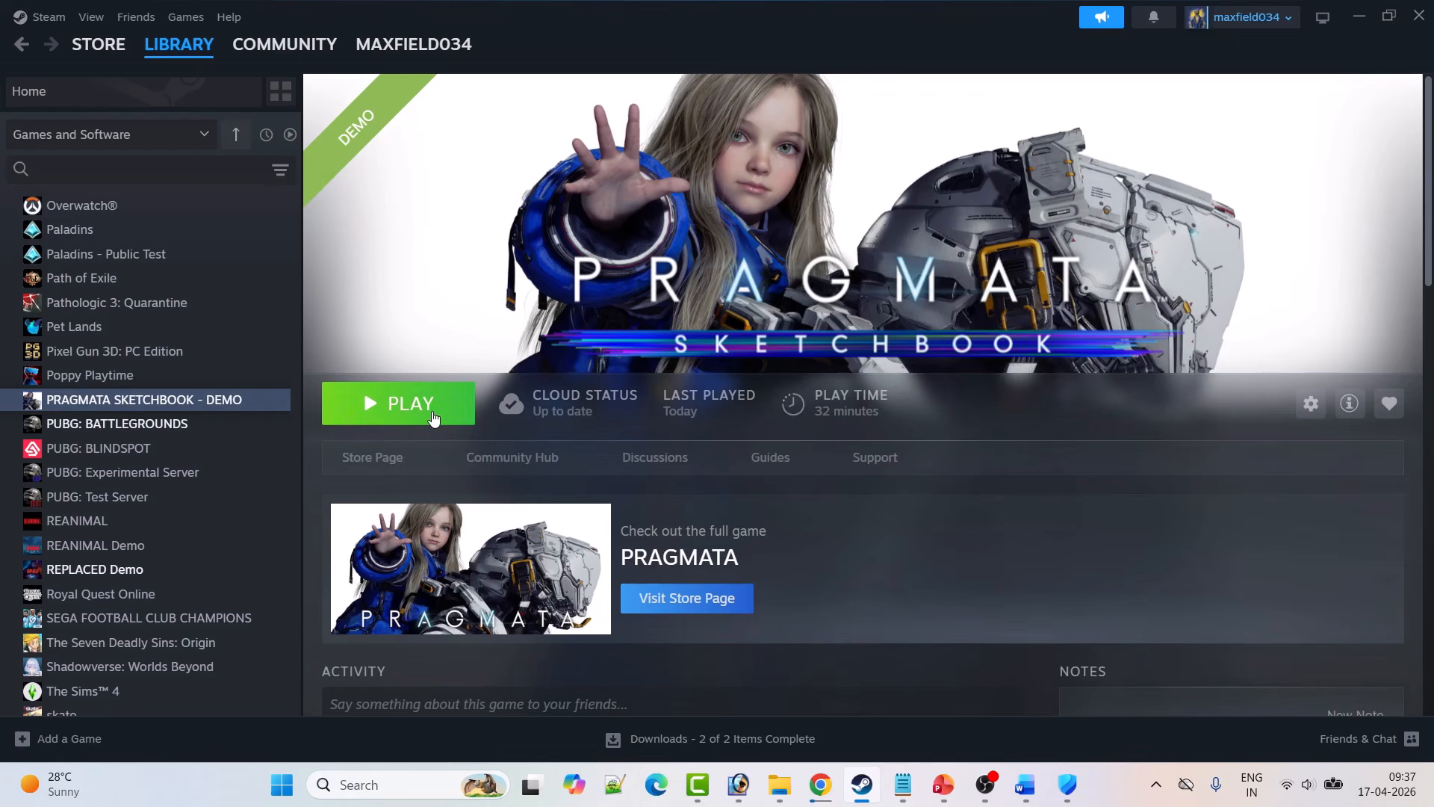
key(alt+Tab)
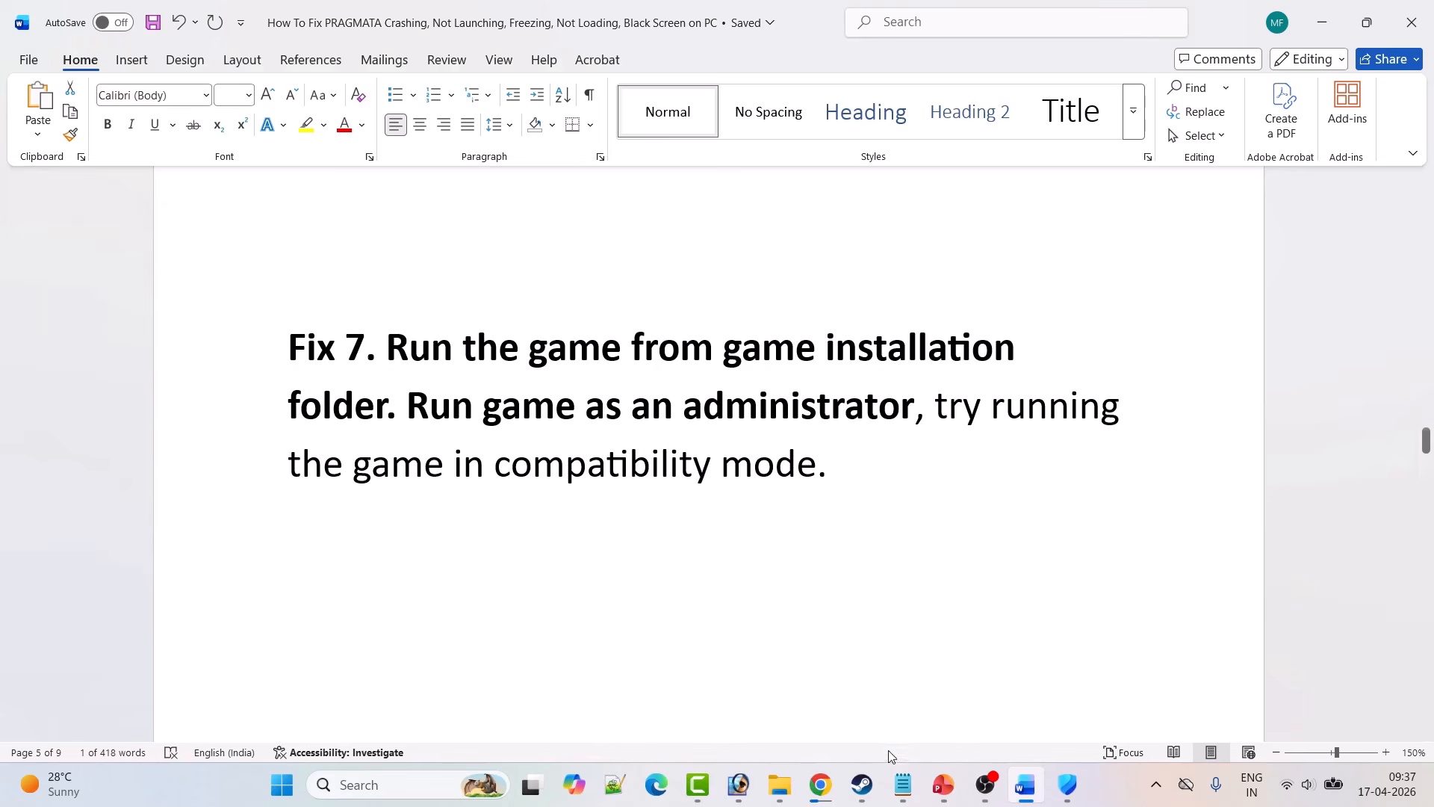
- Switch to Steam, browse the local files of PRAGMATA SKETCHBOOK - DEMO and maximize the folder window
click(862, 784)
mouse_move(189, 50)
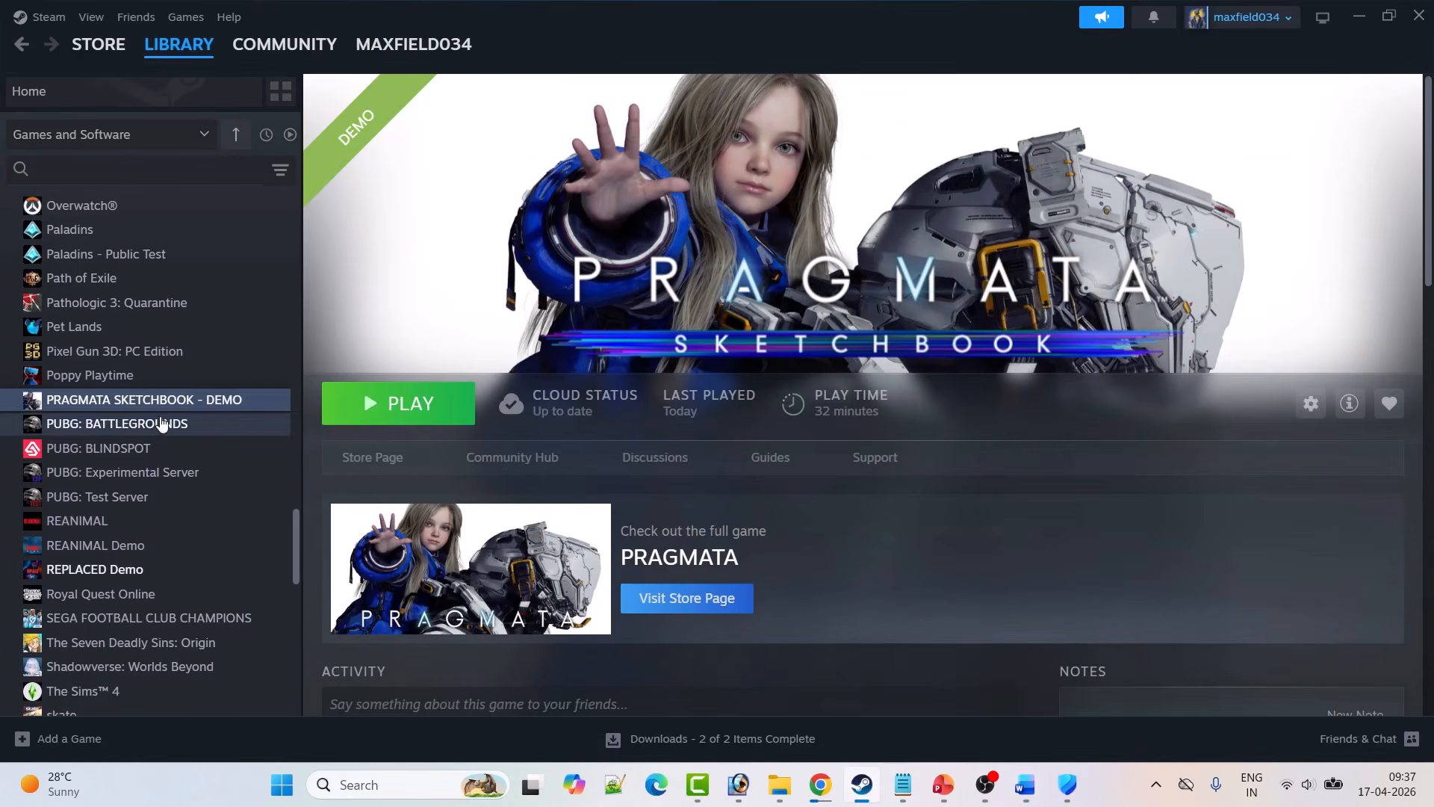
right_click(138, 401)
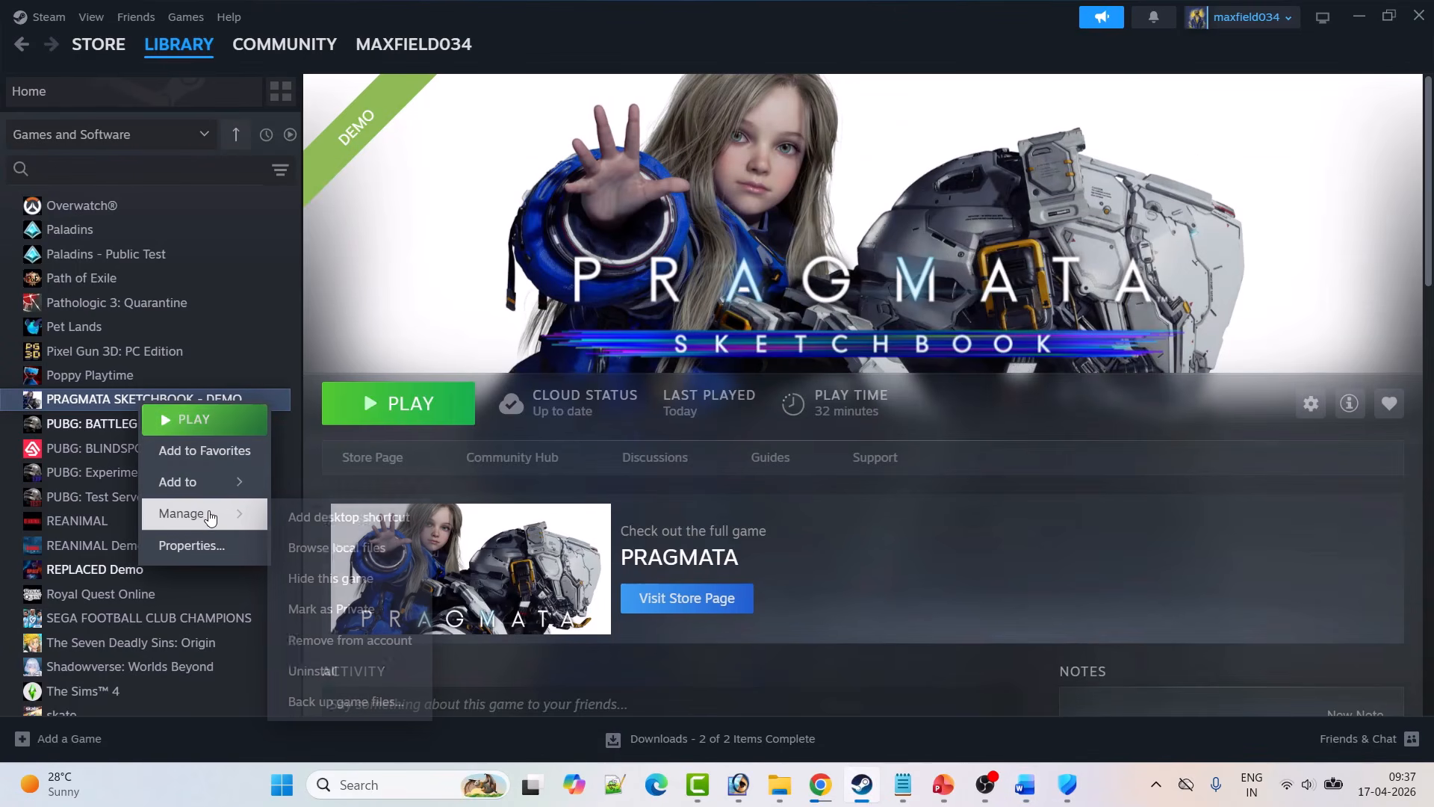
mouse_move(191, 513)
click(381, 551)
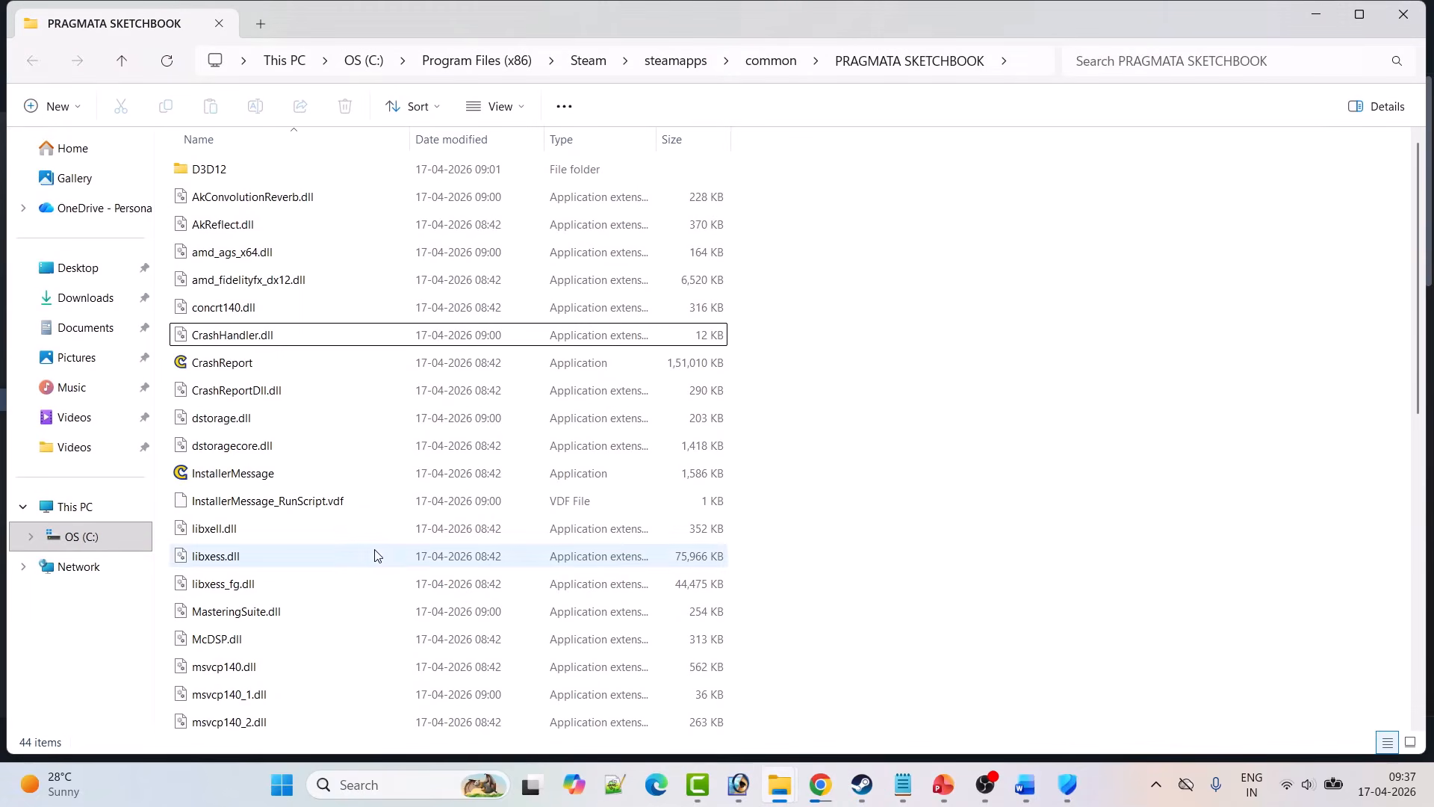
click(1364, 16)
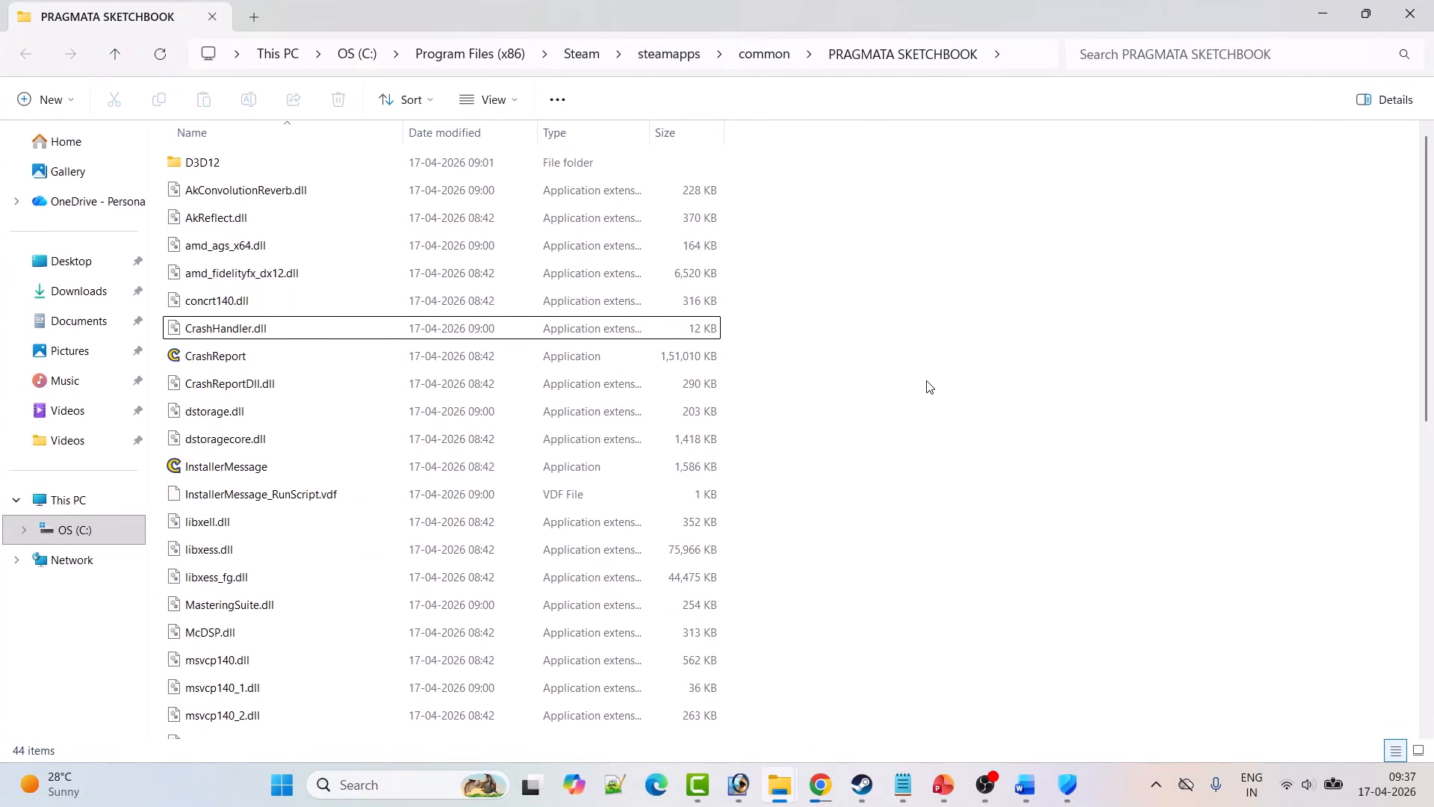
- Open the PRAGMATA_SKETCHBOOK application's compatibility properties, set it to run as an administrator and apply the setting
scroll(531, 522, down, 5)
click(252, 479)
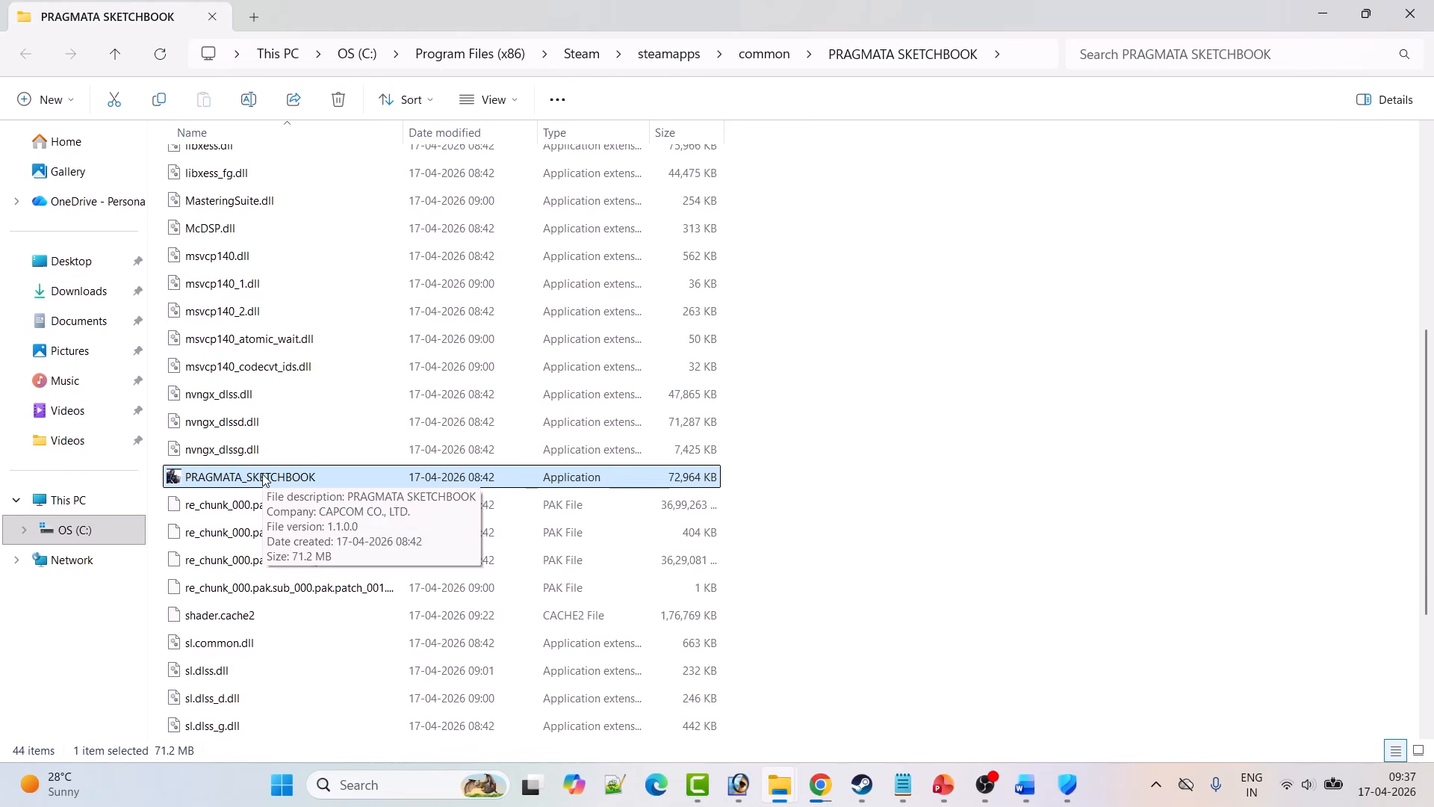
right_click(265, 478)
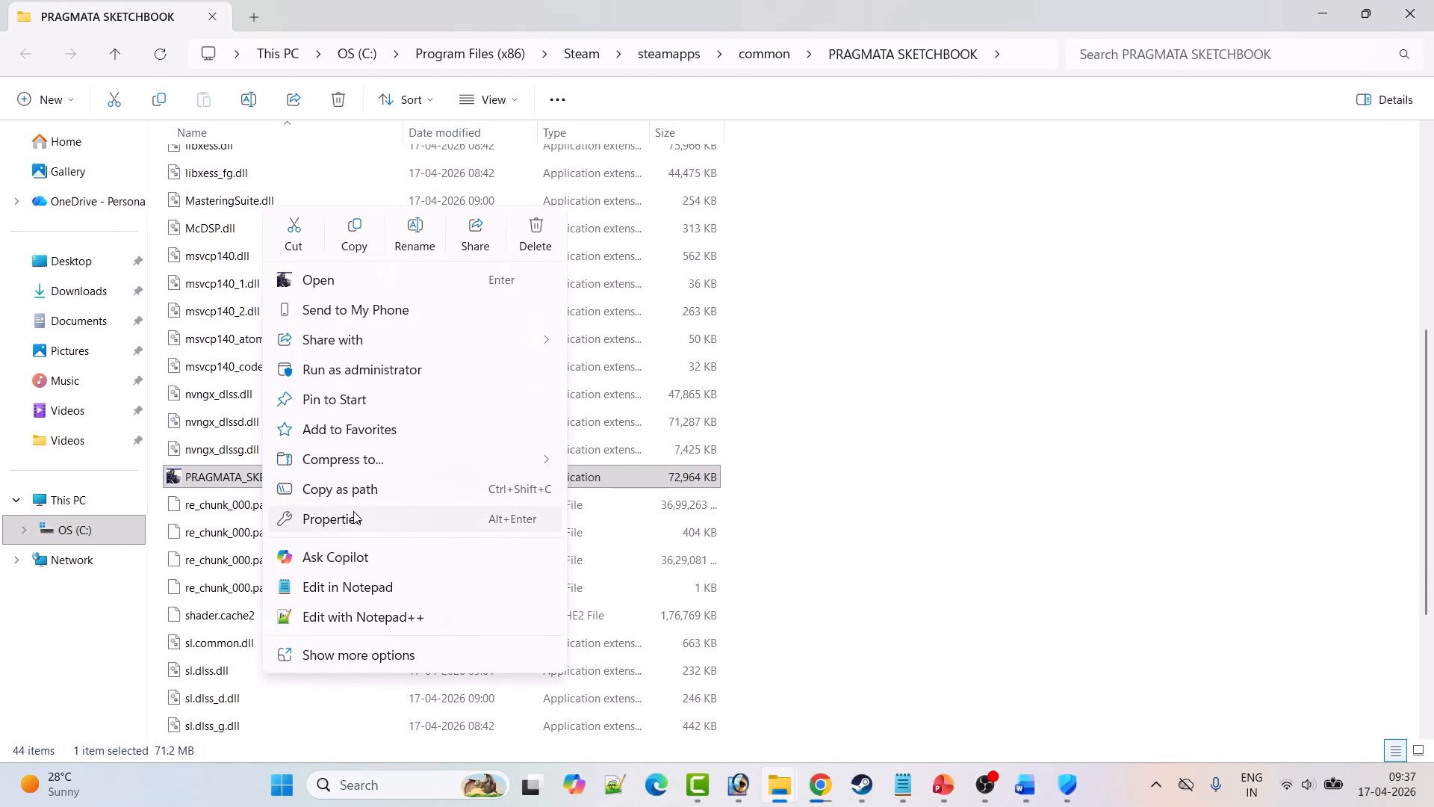
click(387, 518)
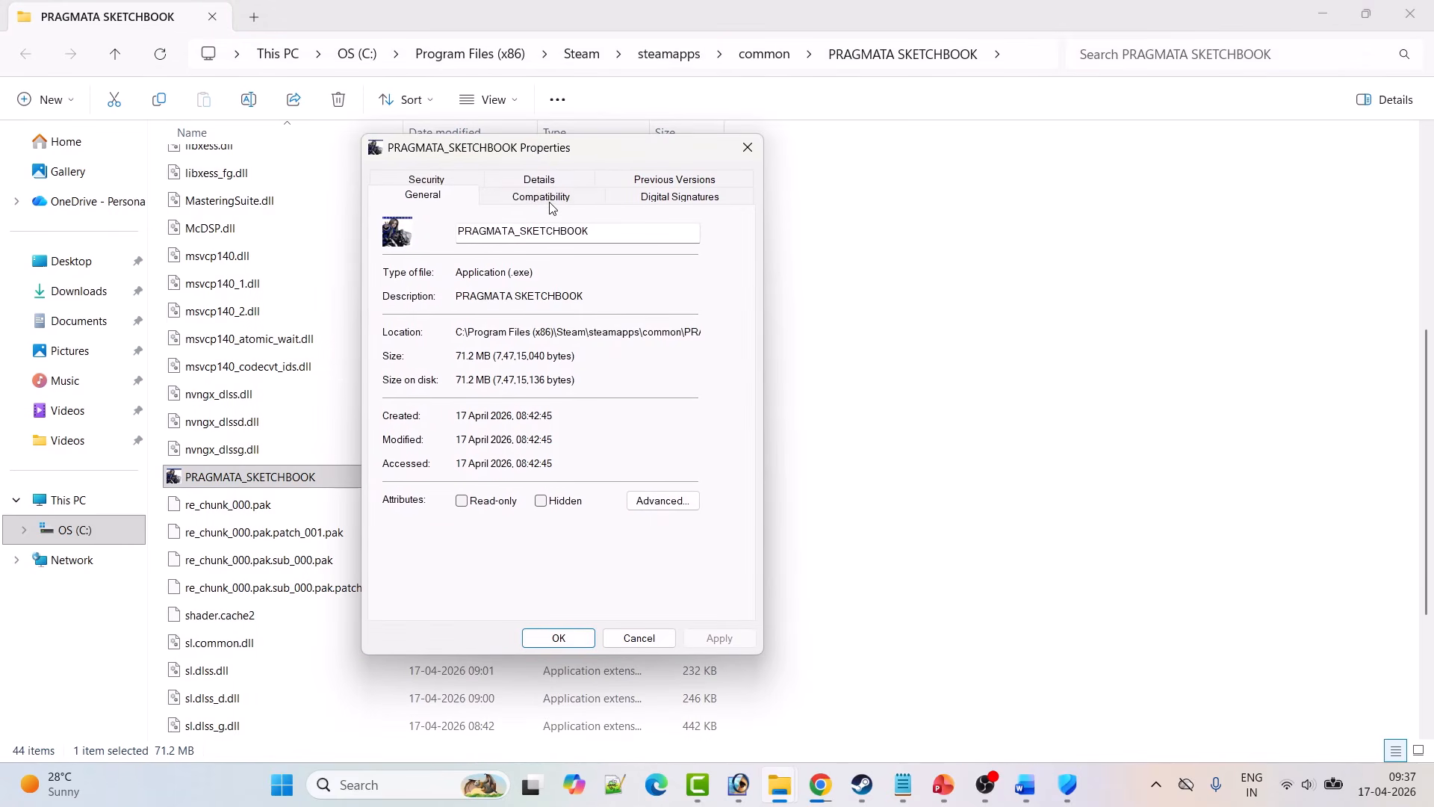
click(551, 203)
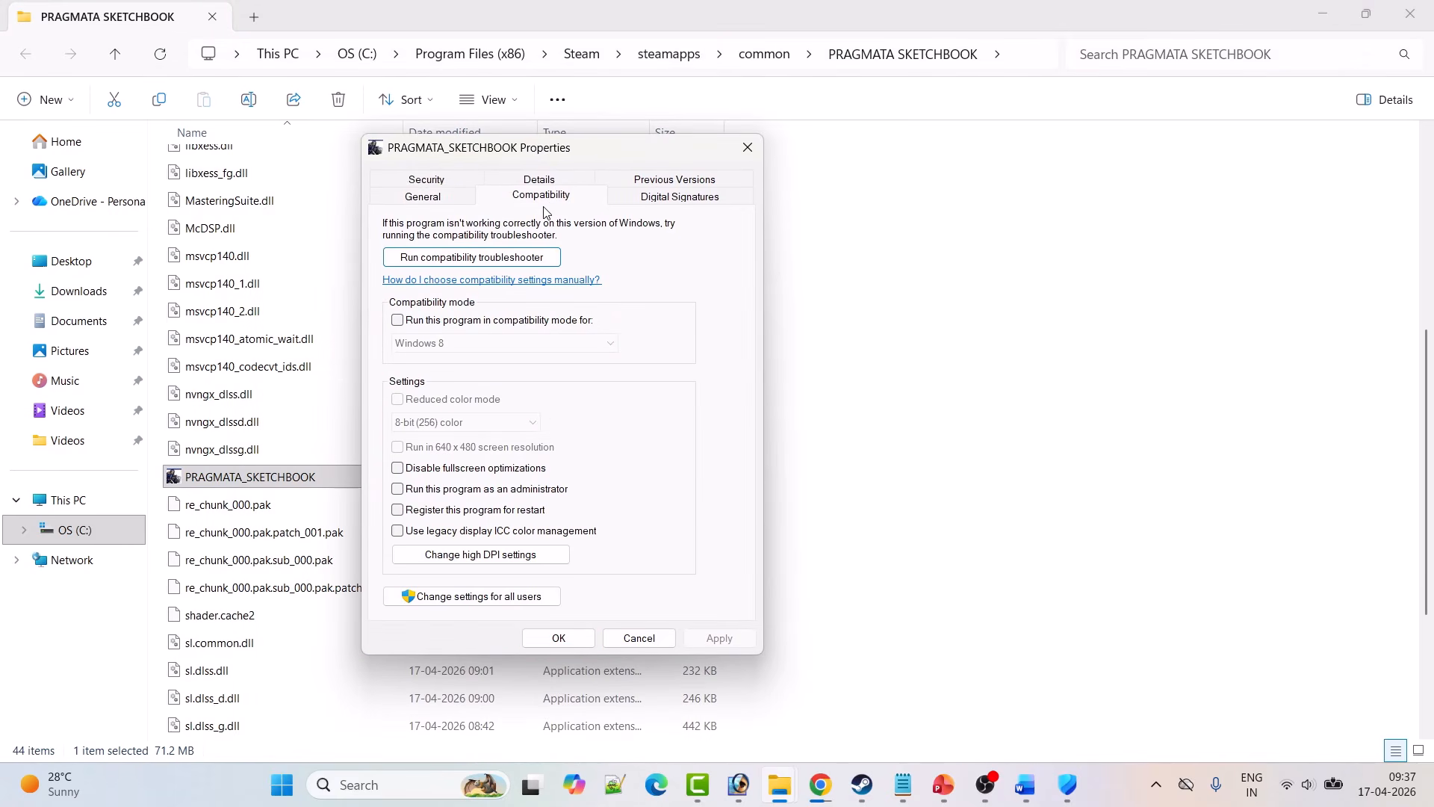
click(399, 489)
click(720, 638)
- Enable compatibility mode for Windows 8 on the game application and apply it
click(397, 321)
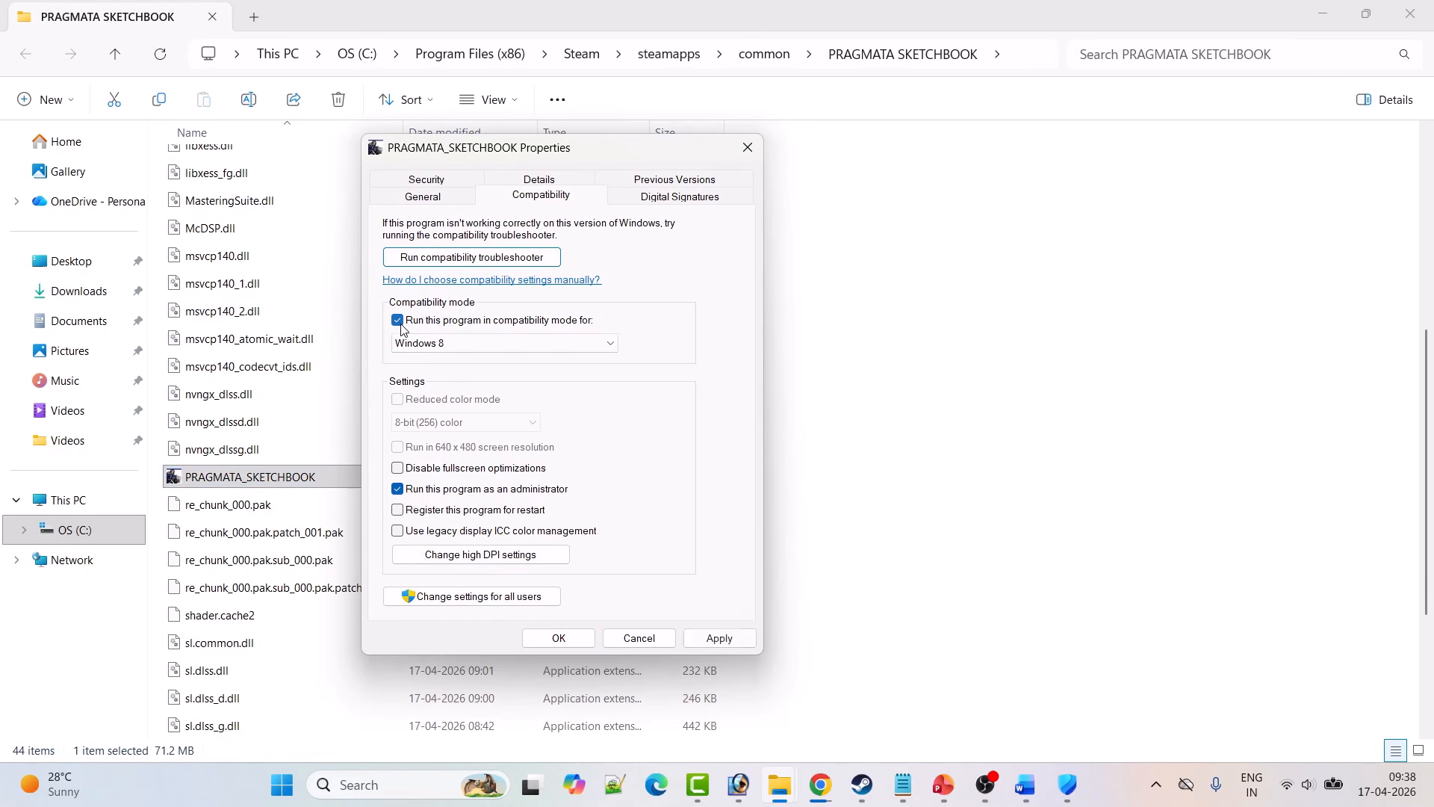
click(527, 343)
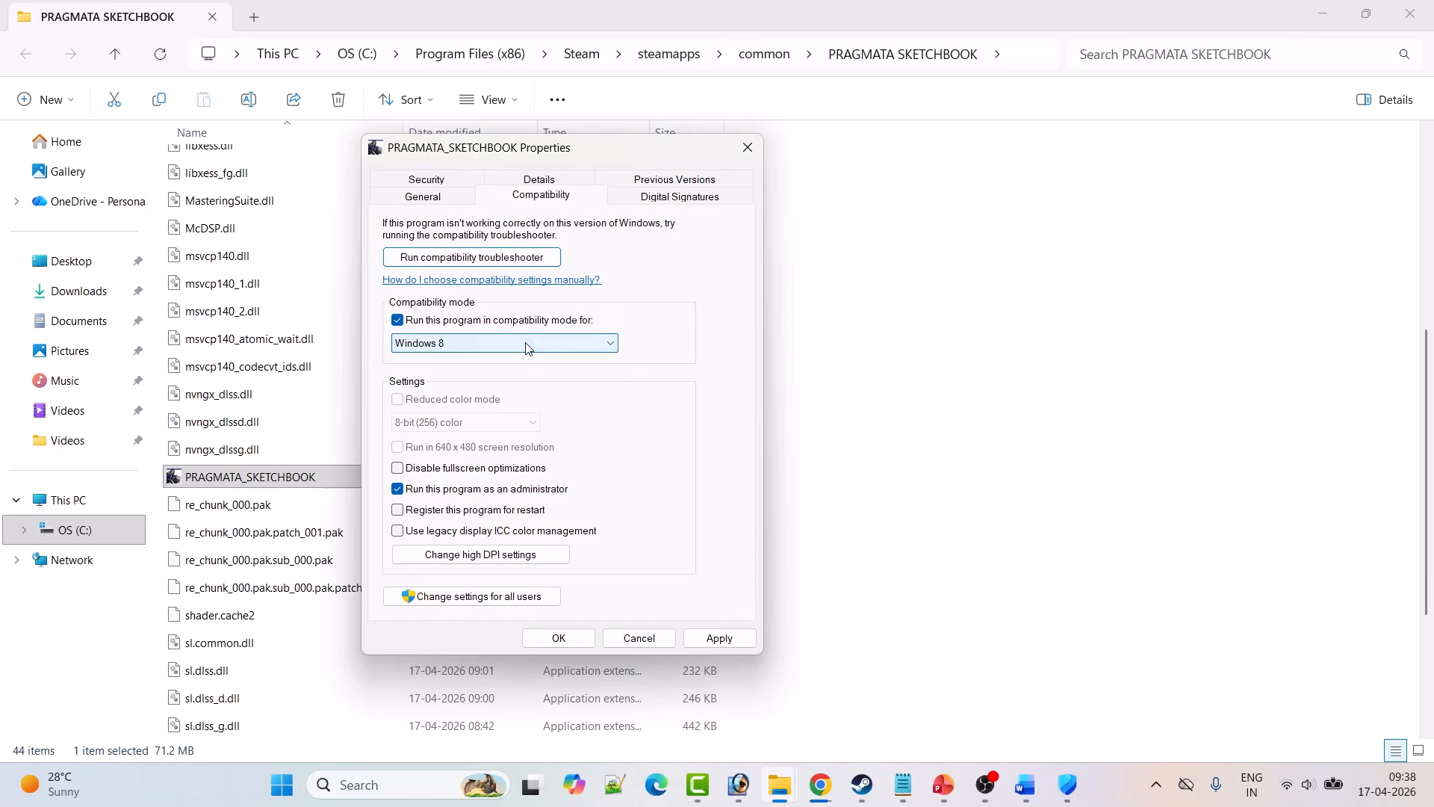
click(457, 409)
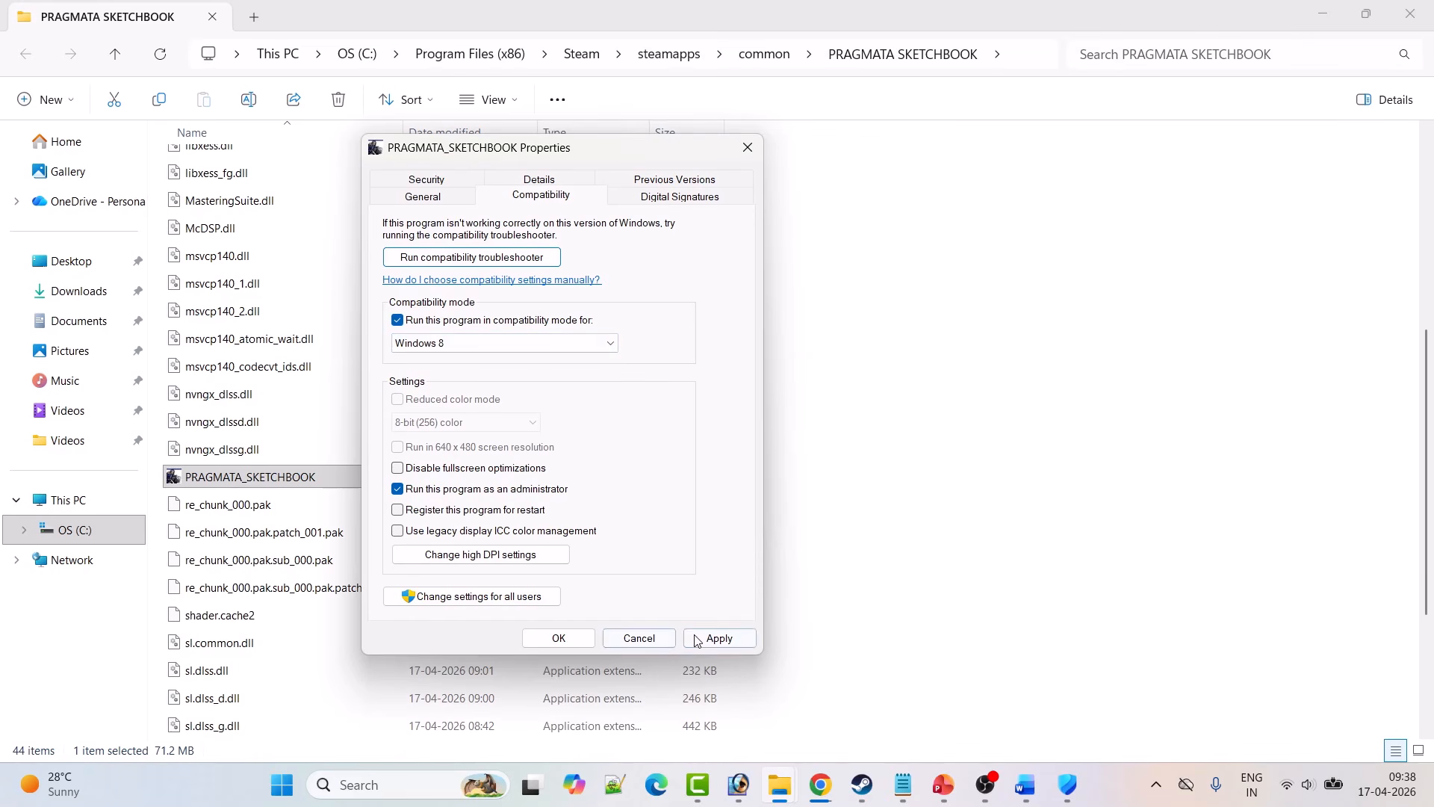
click(719, 638)
- Set the game application's compatibility mode to Windows 7 and apply it
click(489, 348)
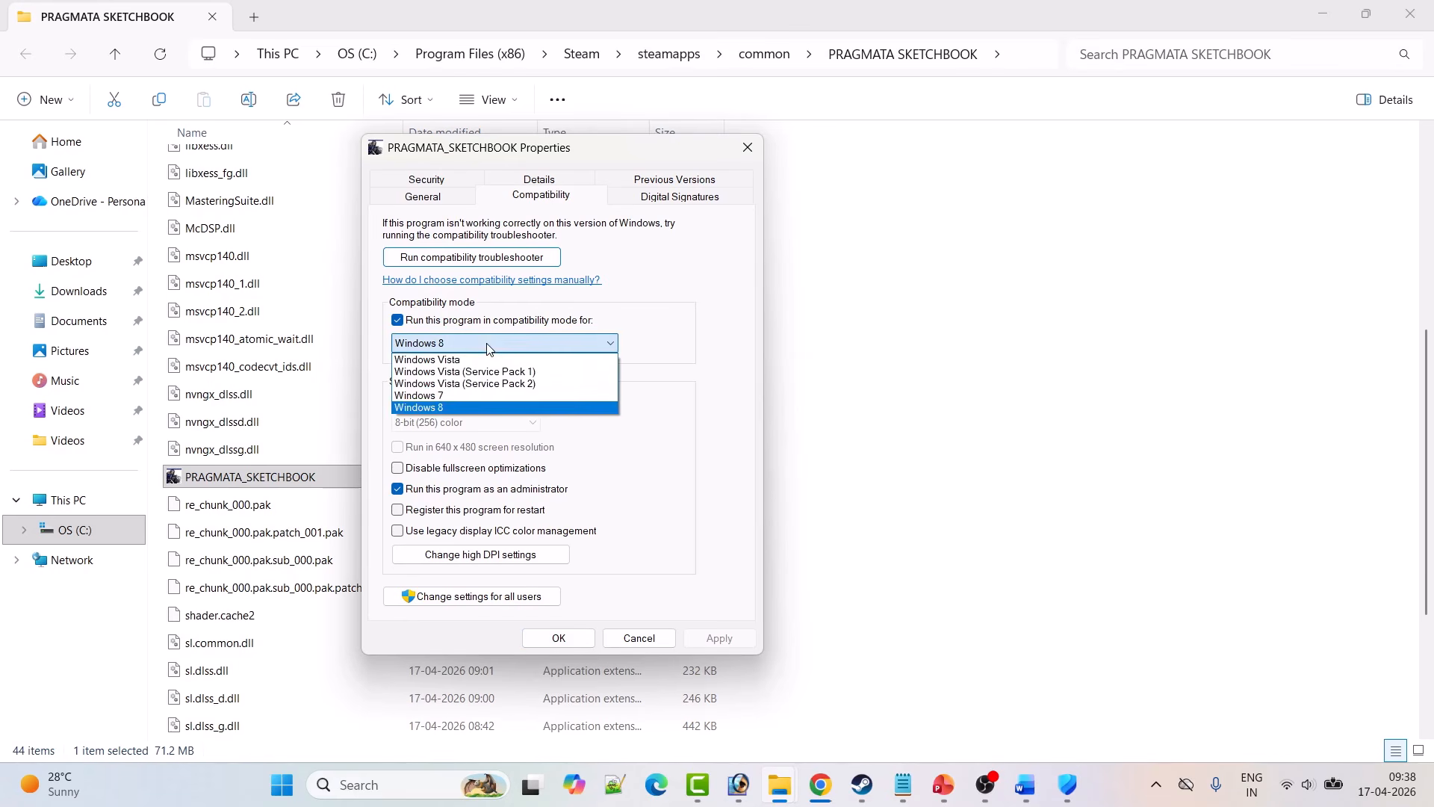
click(447, 395)
click(718, 639)
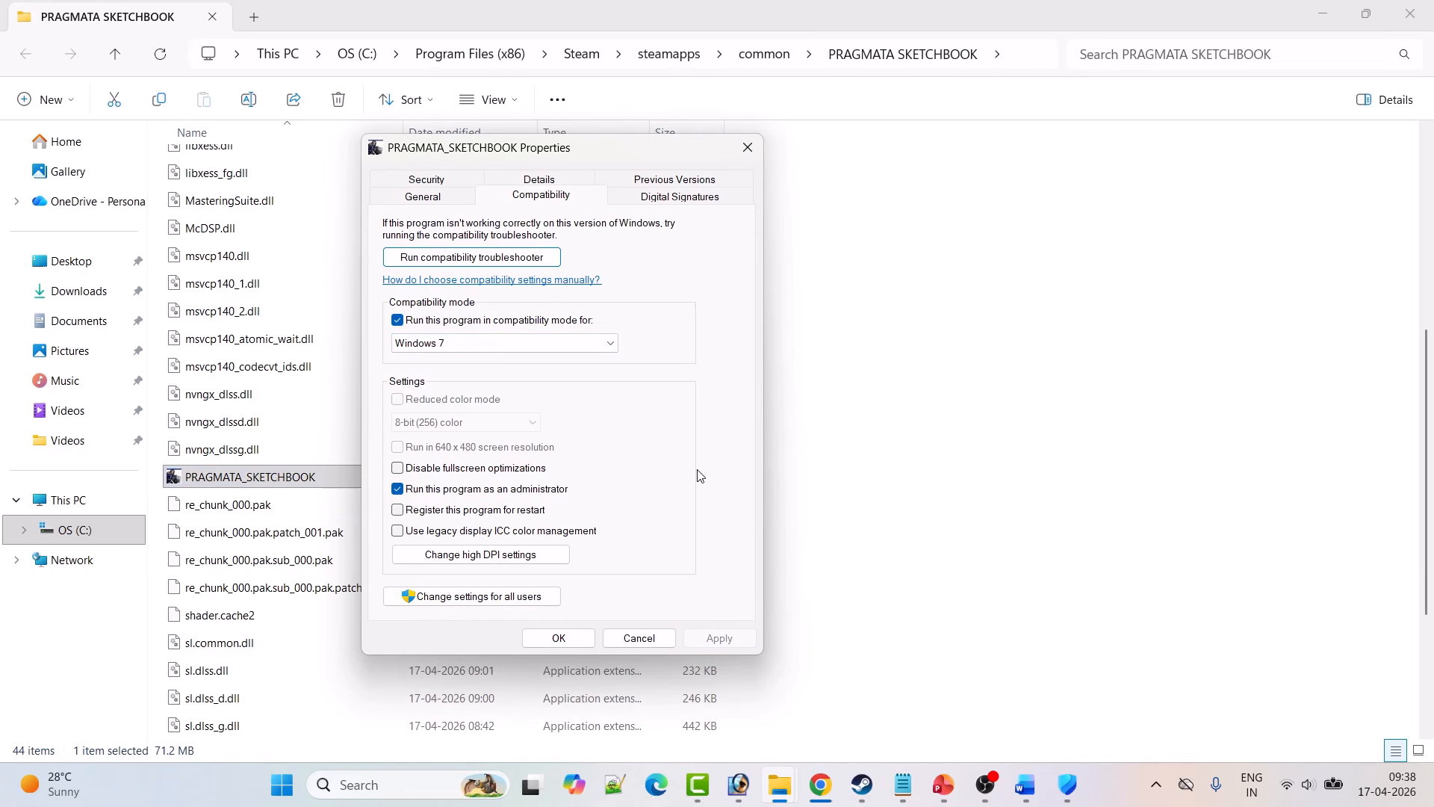
- Disable fullscreen optimizations for the PRAGMATA_SKETCHBOOK application and apply the setting
click(401, 471)
click(719, 638)
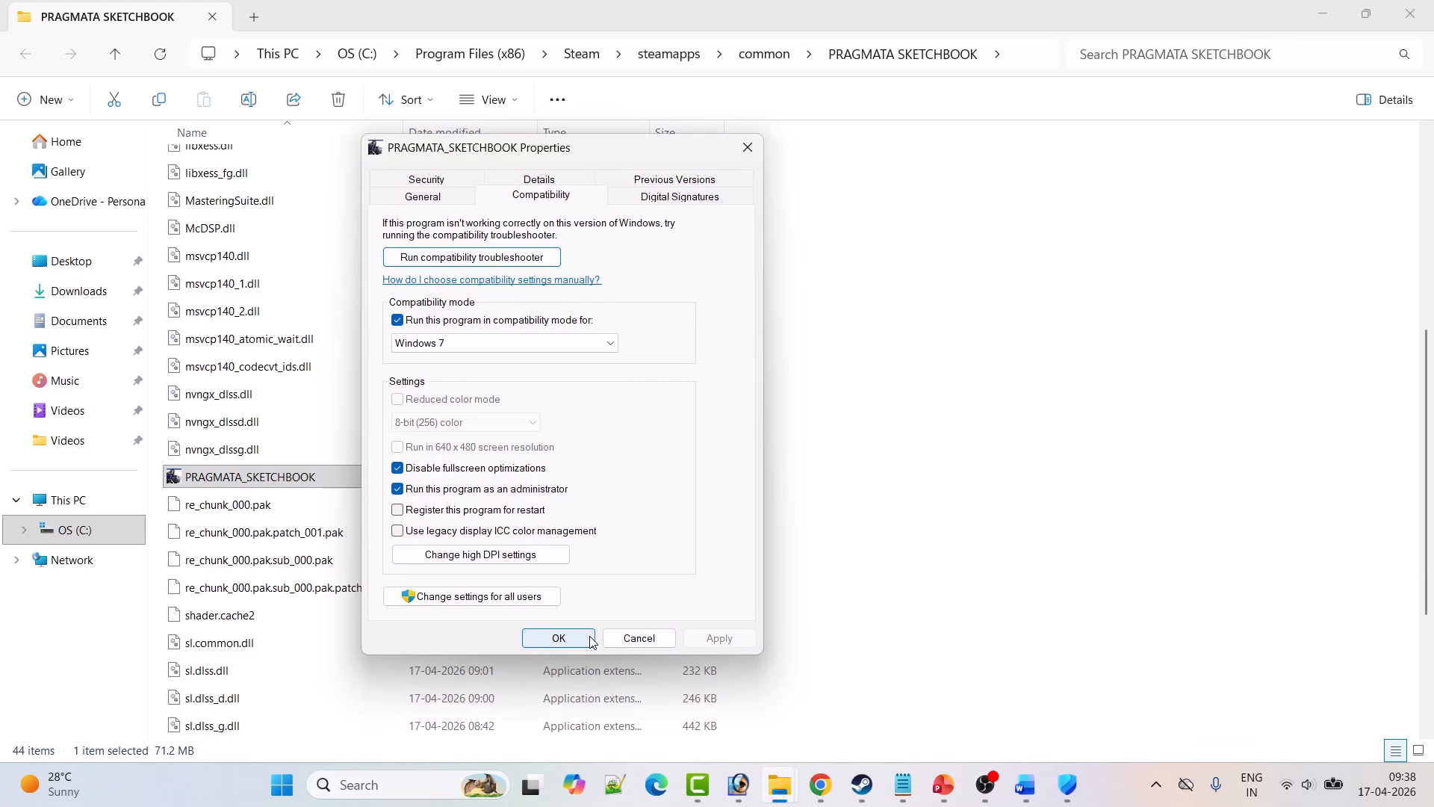
click(251, 487)
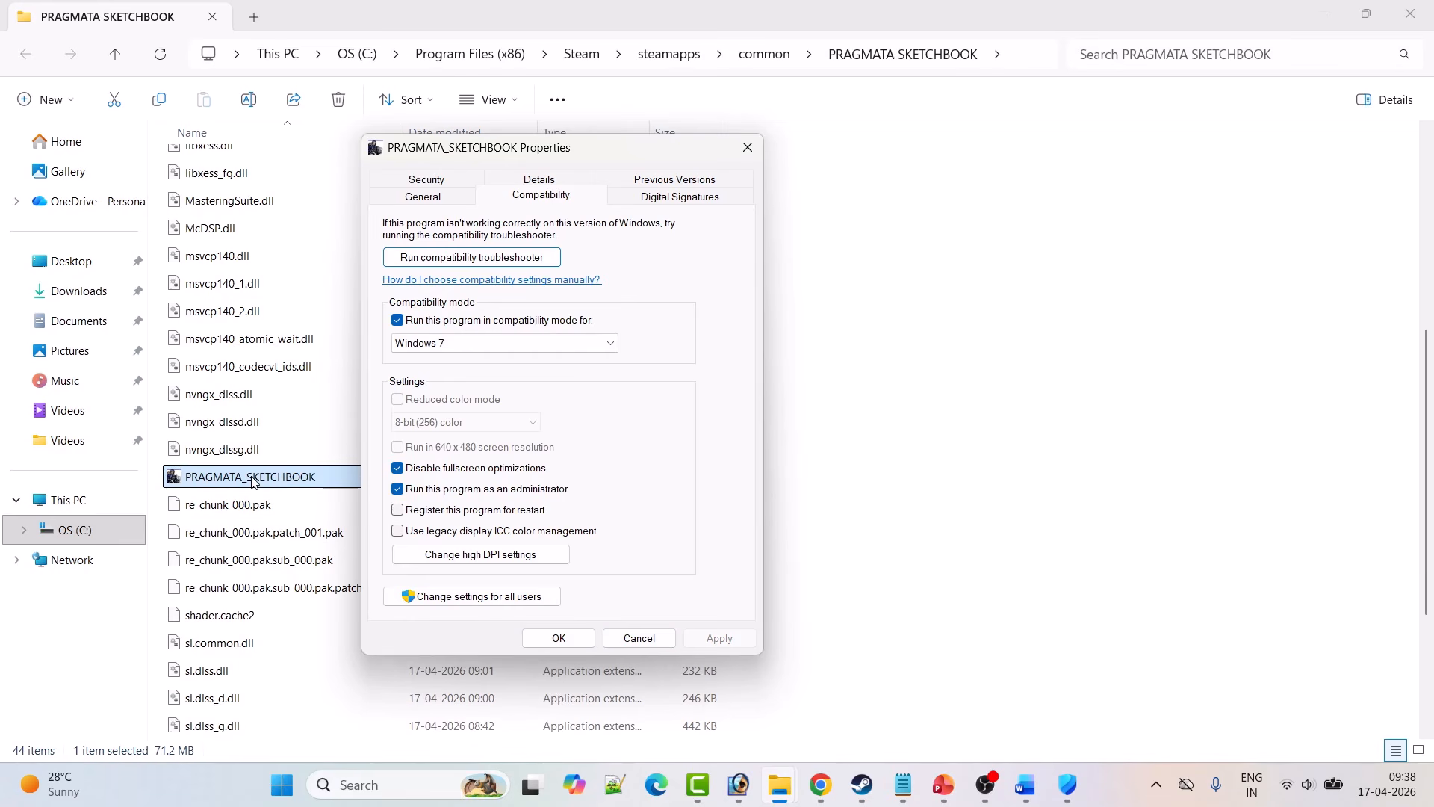
- Set the PRAGMATA_SKETCHBOOK application's compatibility mode to Windows 8 and apply the change
click(494, 487)
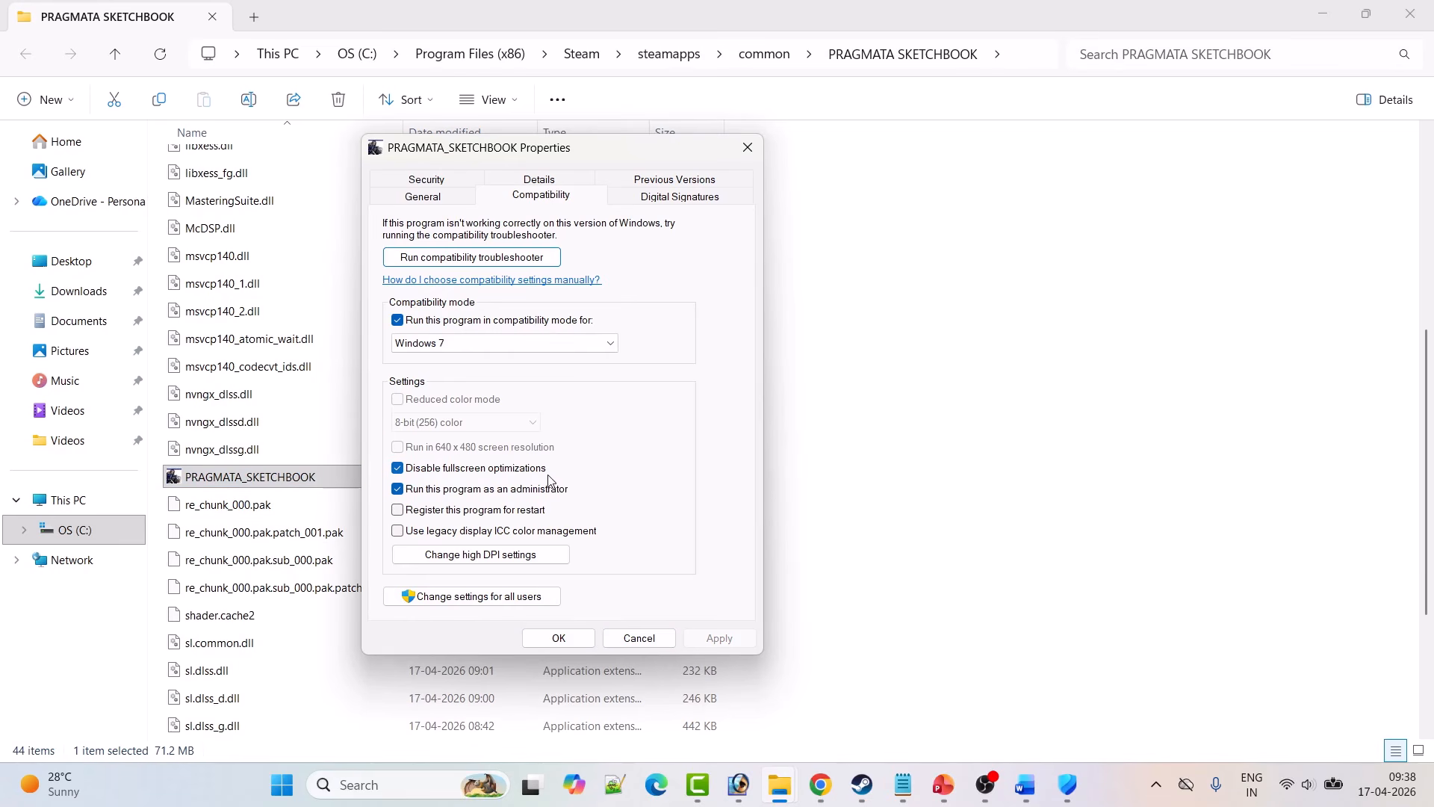
click(501, 343)
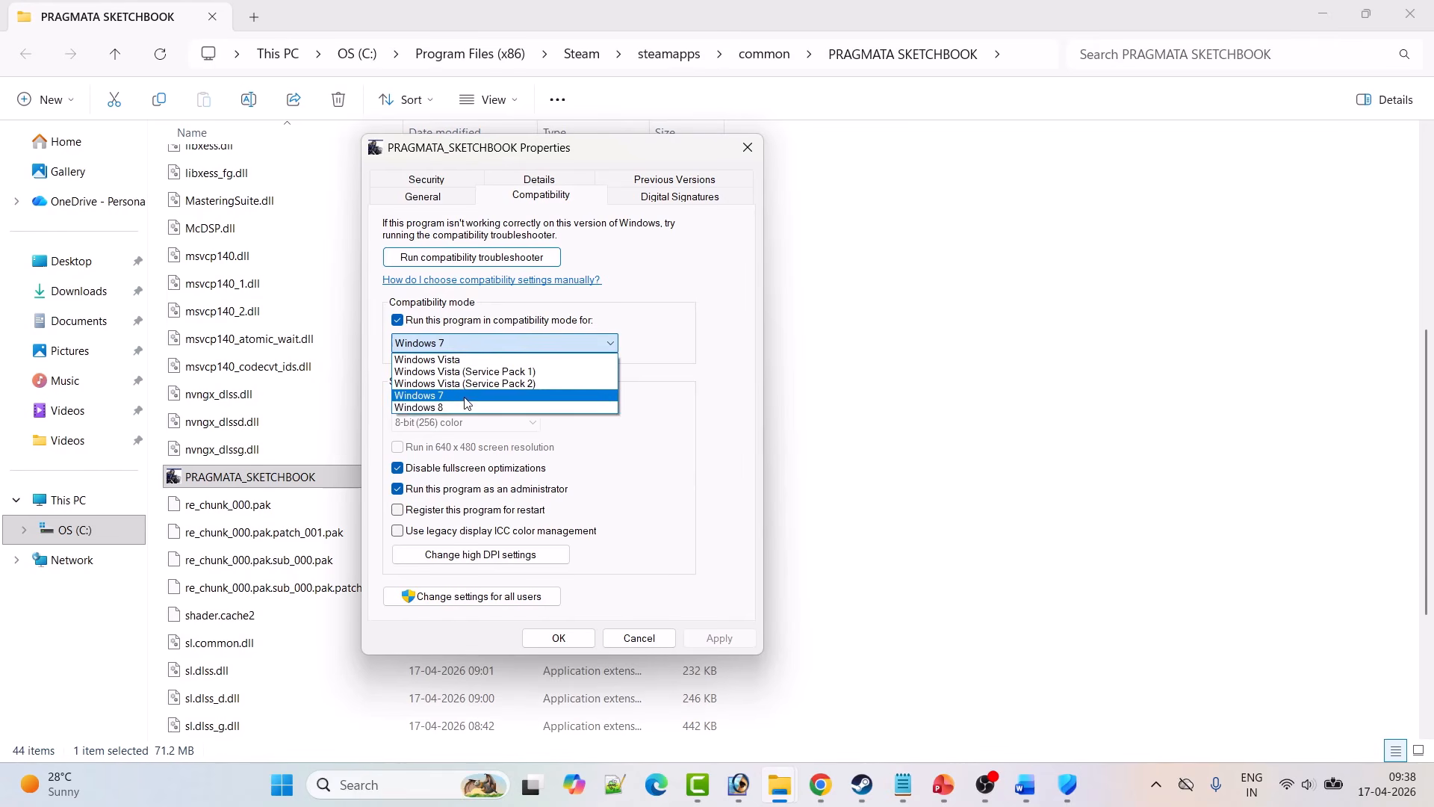
click(467, 409)
click(719, 638)
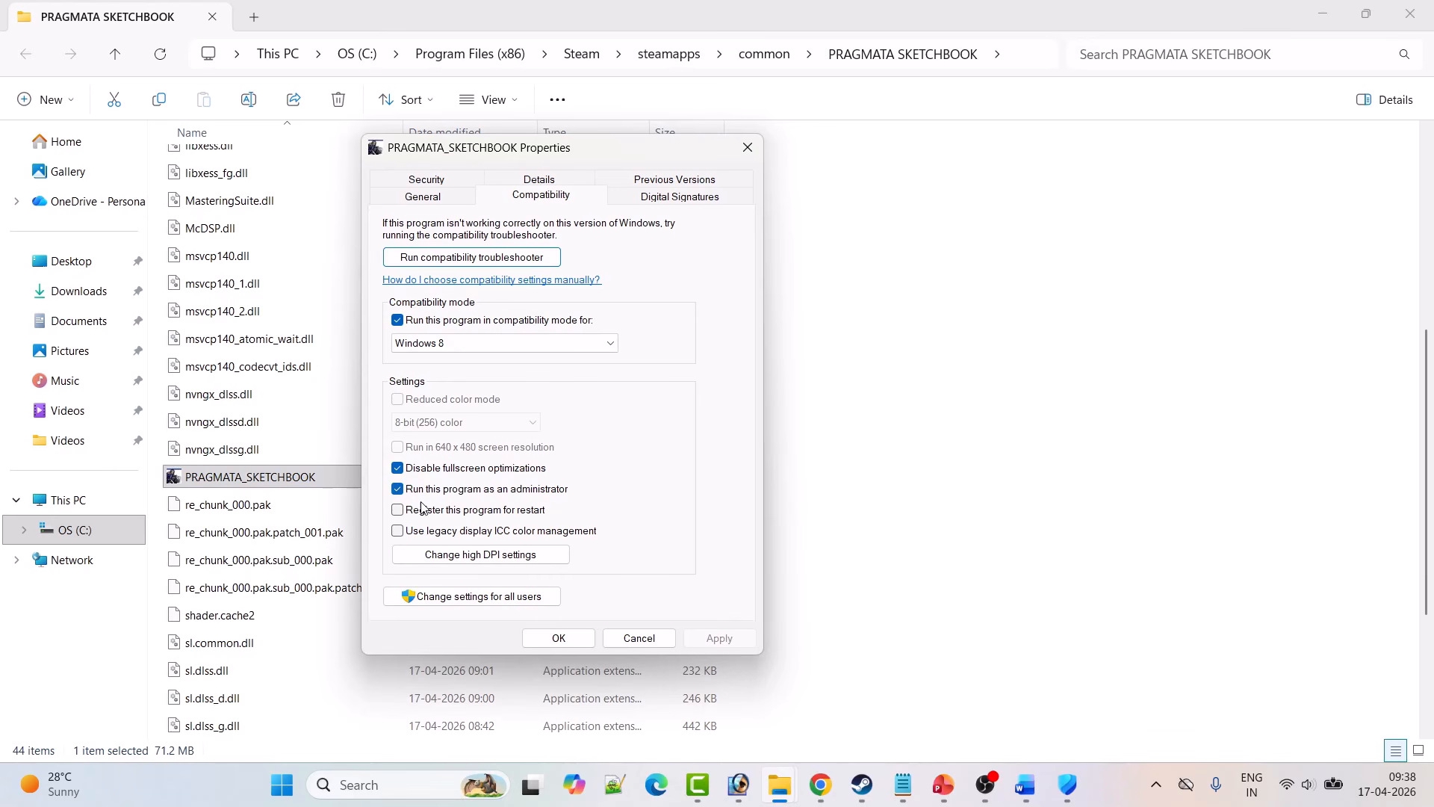
- Turn off compatibility mode, disabled fullscreen optimizations and run as administrator for the game application, apply the changes and close its properties
click(397, 489)
click(398, 467)
click(398, 320)
click(397, 319)
click(397, 320)
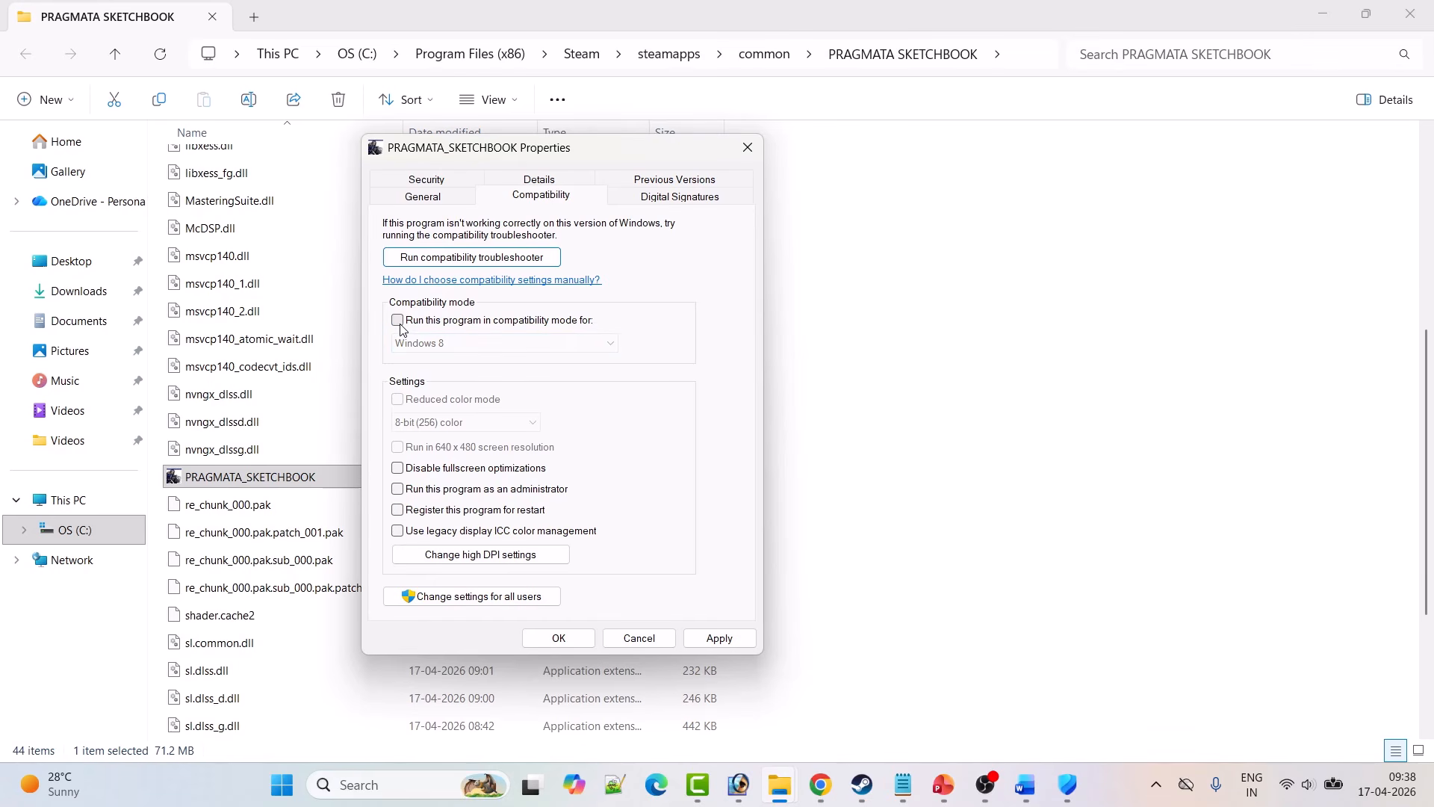
click(719, 638)
click(559, 638)
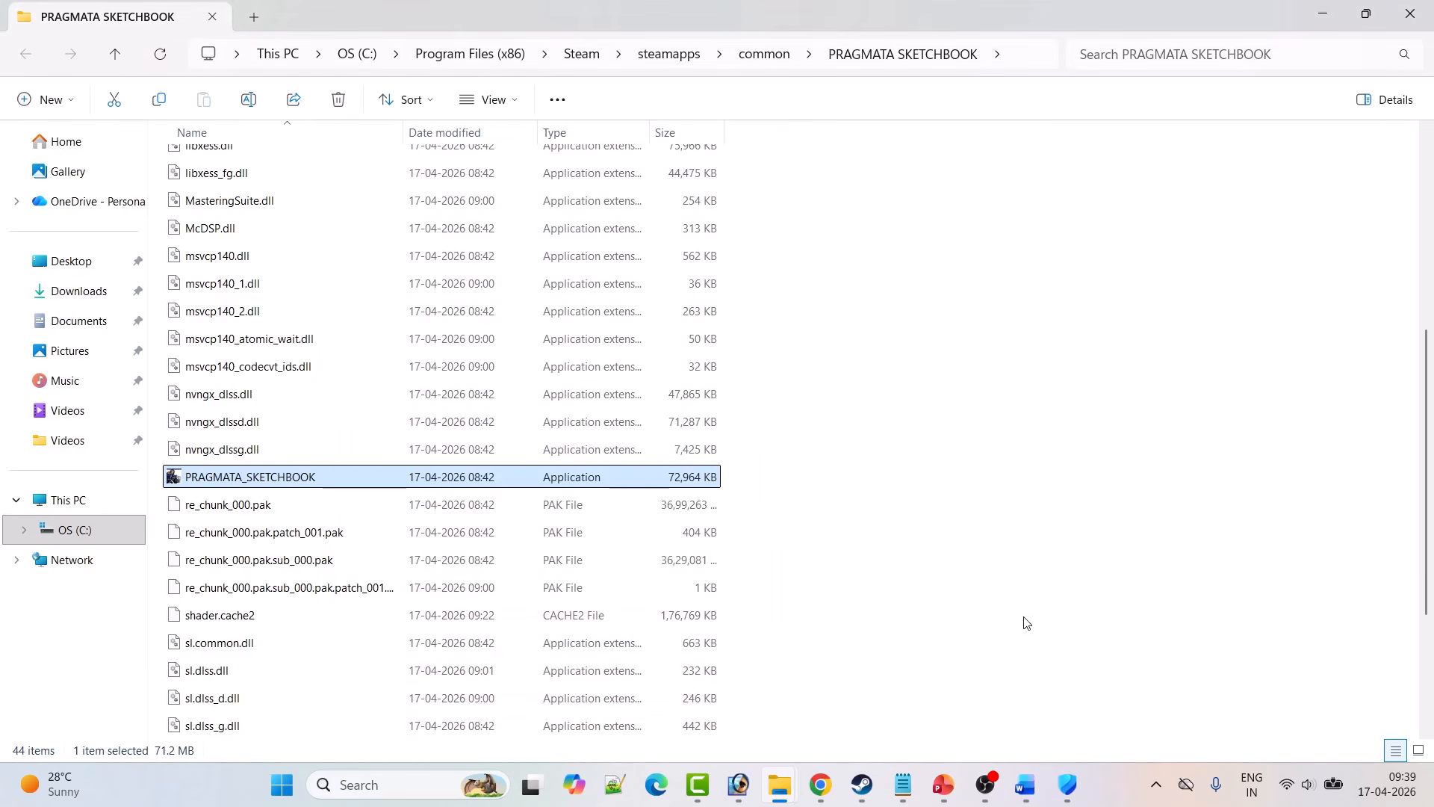
- Switch to the Word document and highlight the Visual C++ download link under Fix 8
click(1025, 784)
scroll(656, 506, down, 5)
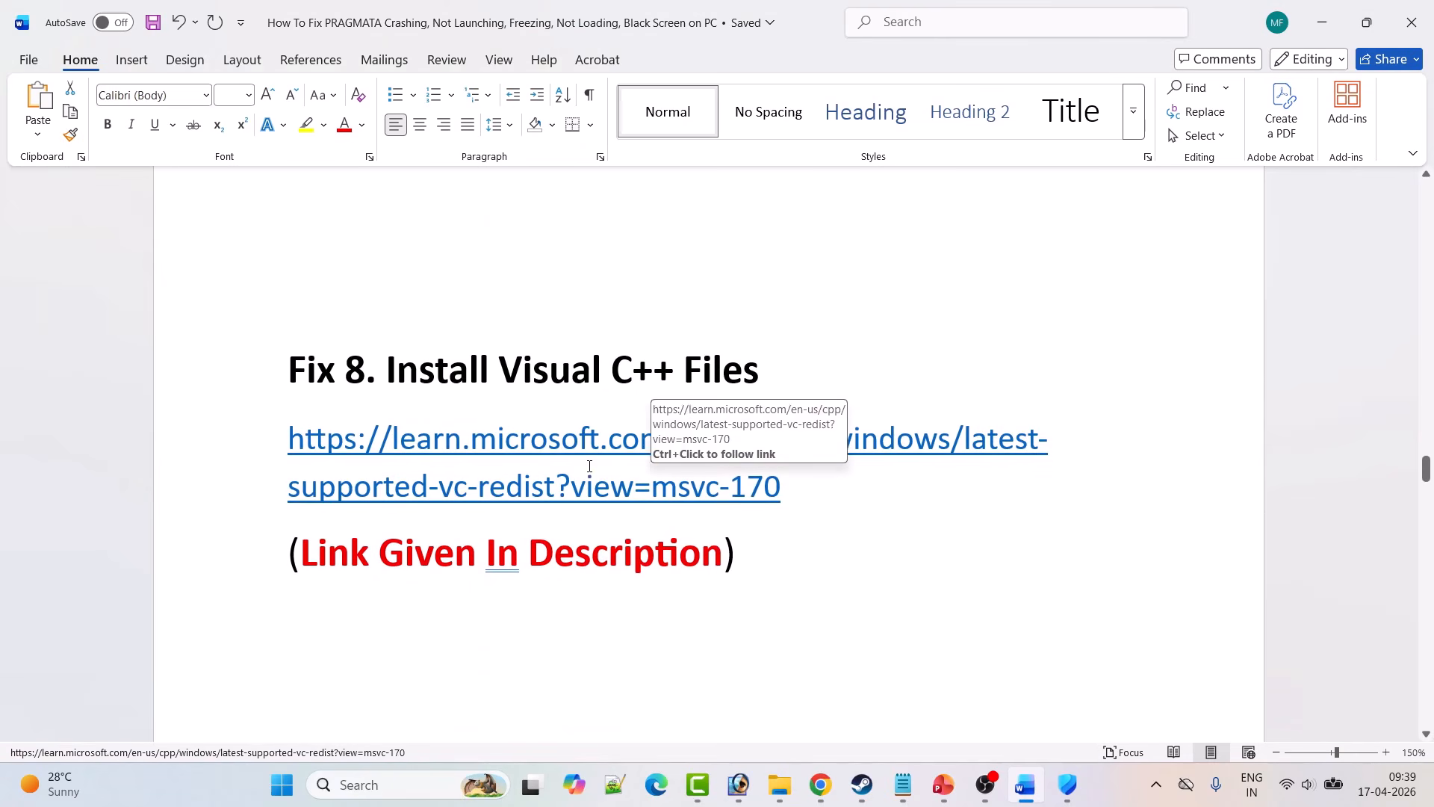
scroll(788, 385, down, 1)
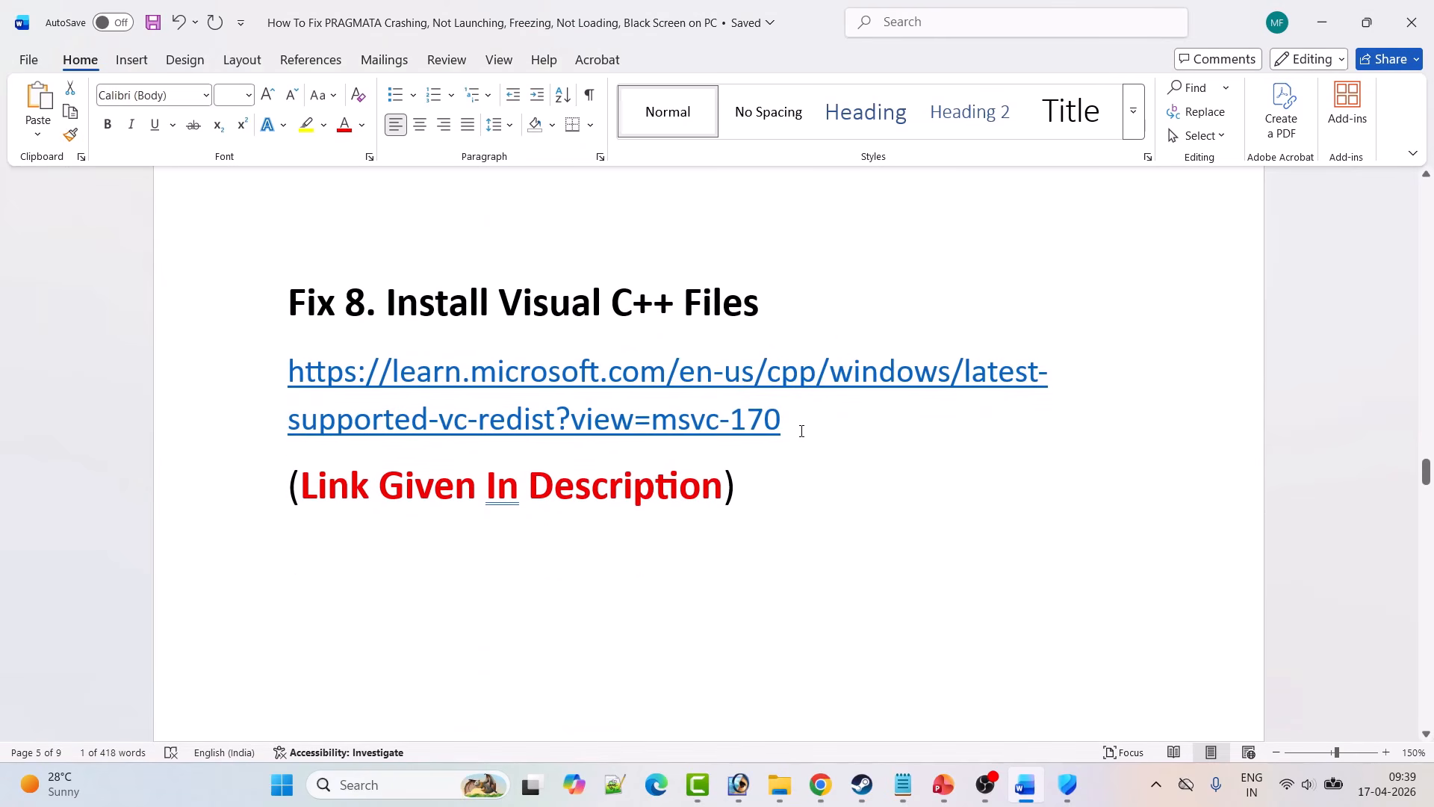
drag(797, 426, 290, 370)
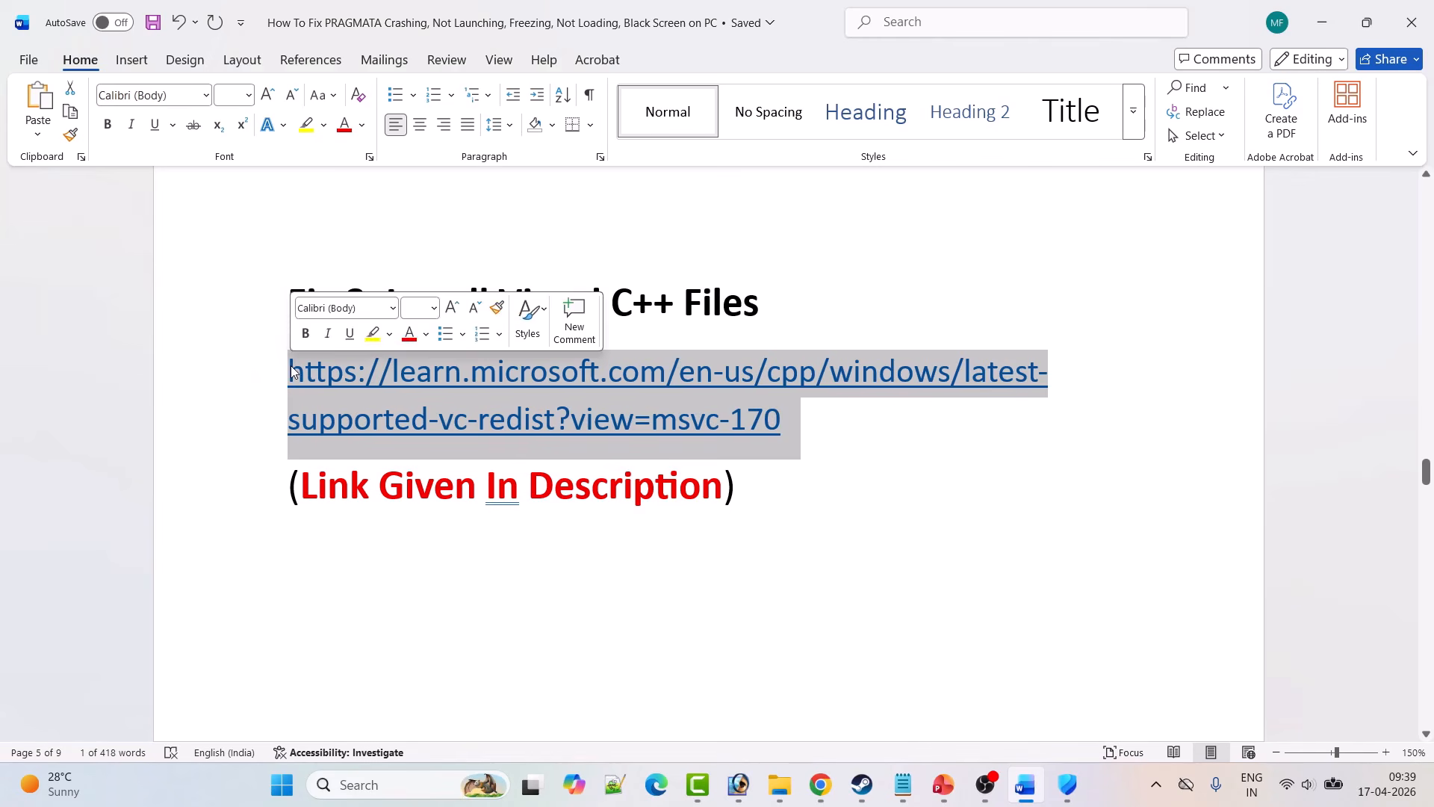
- Switch to the browser and download the x64 and x86 redistributables from Microsoft's latest supported Visual C++ Redistributable table
key(alt+Tab)
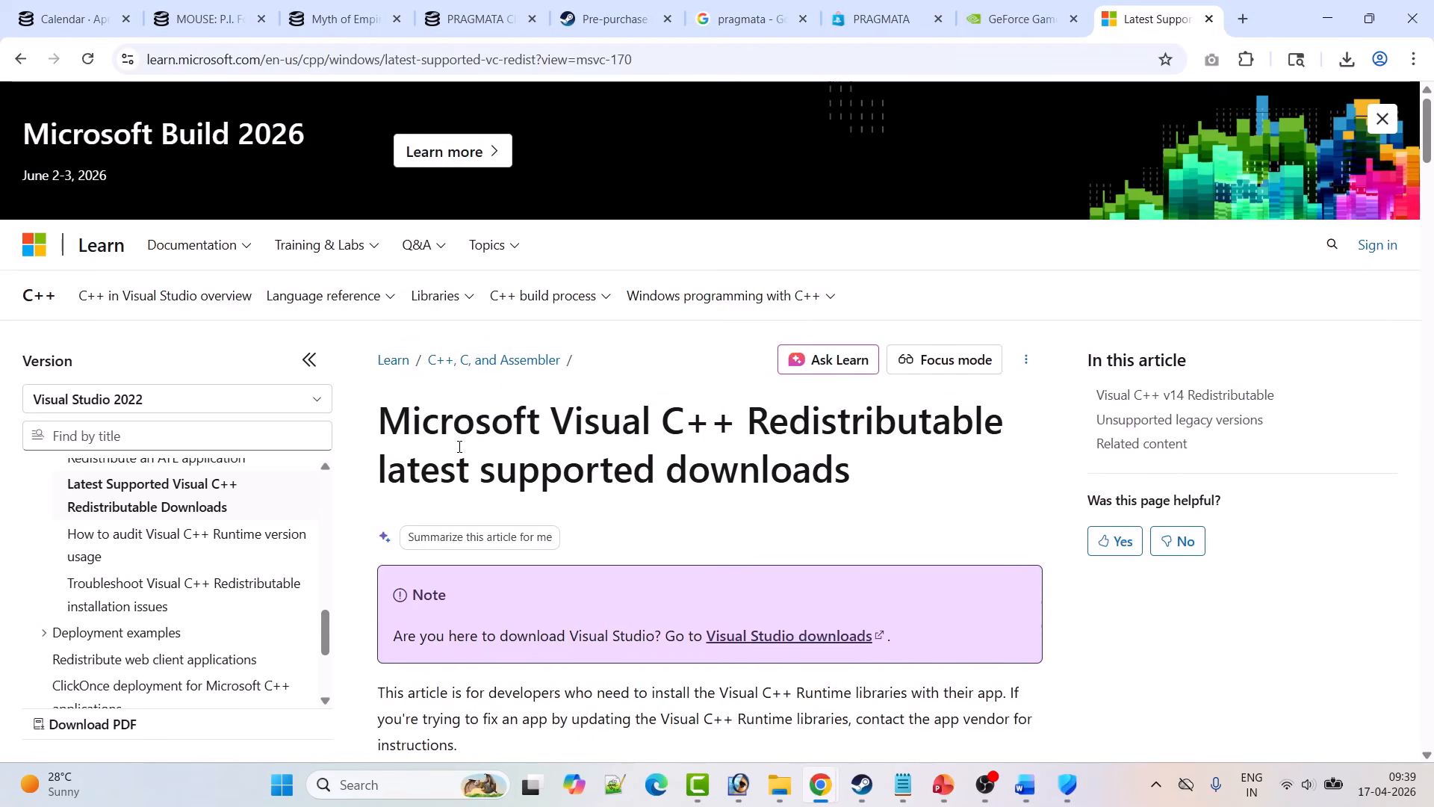
scroll(710, 469, down, 12)
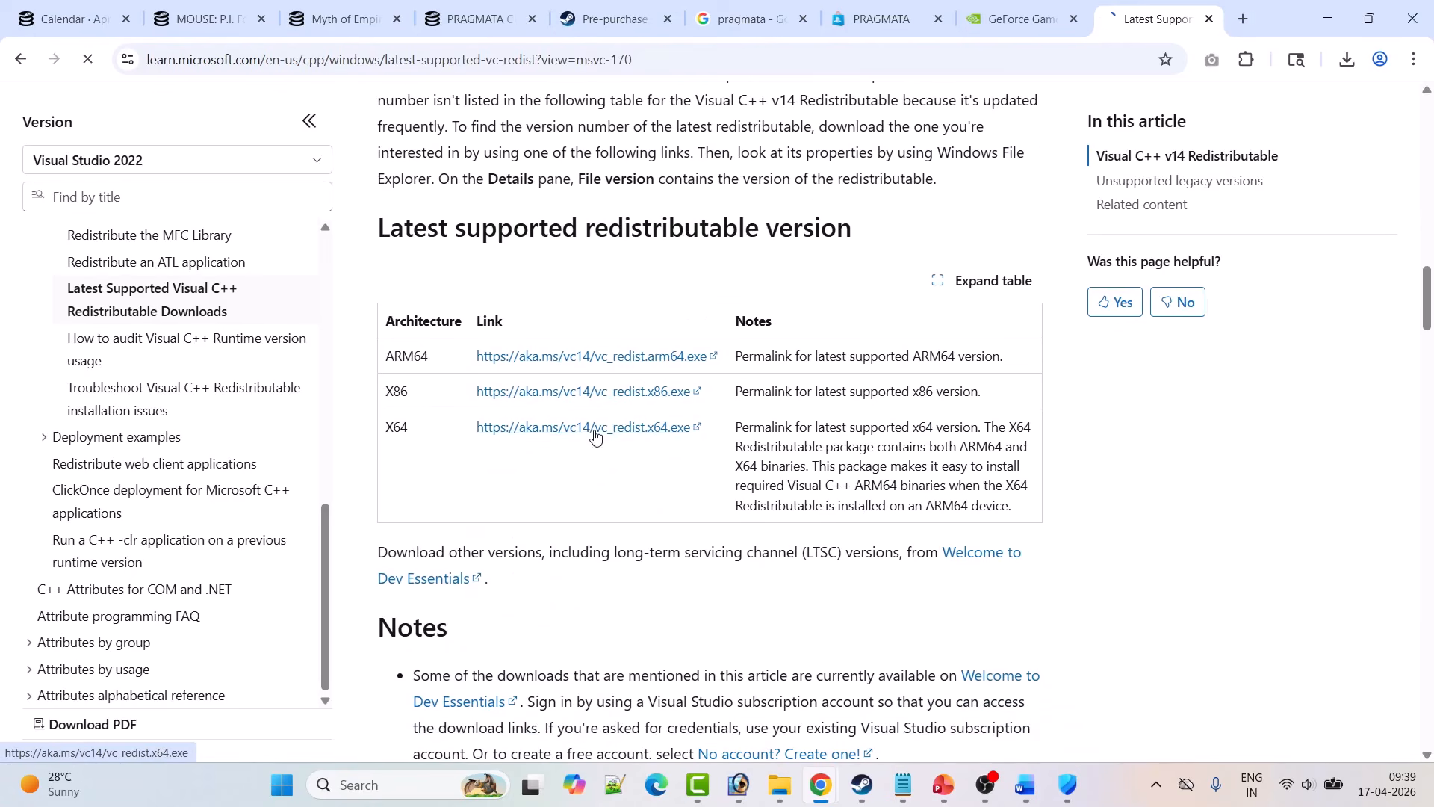
click(562, 395)
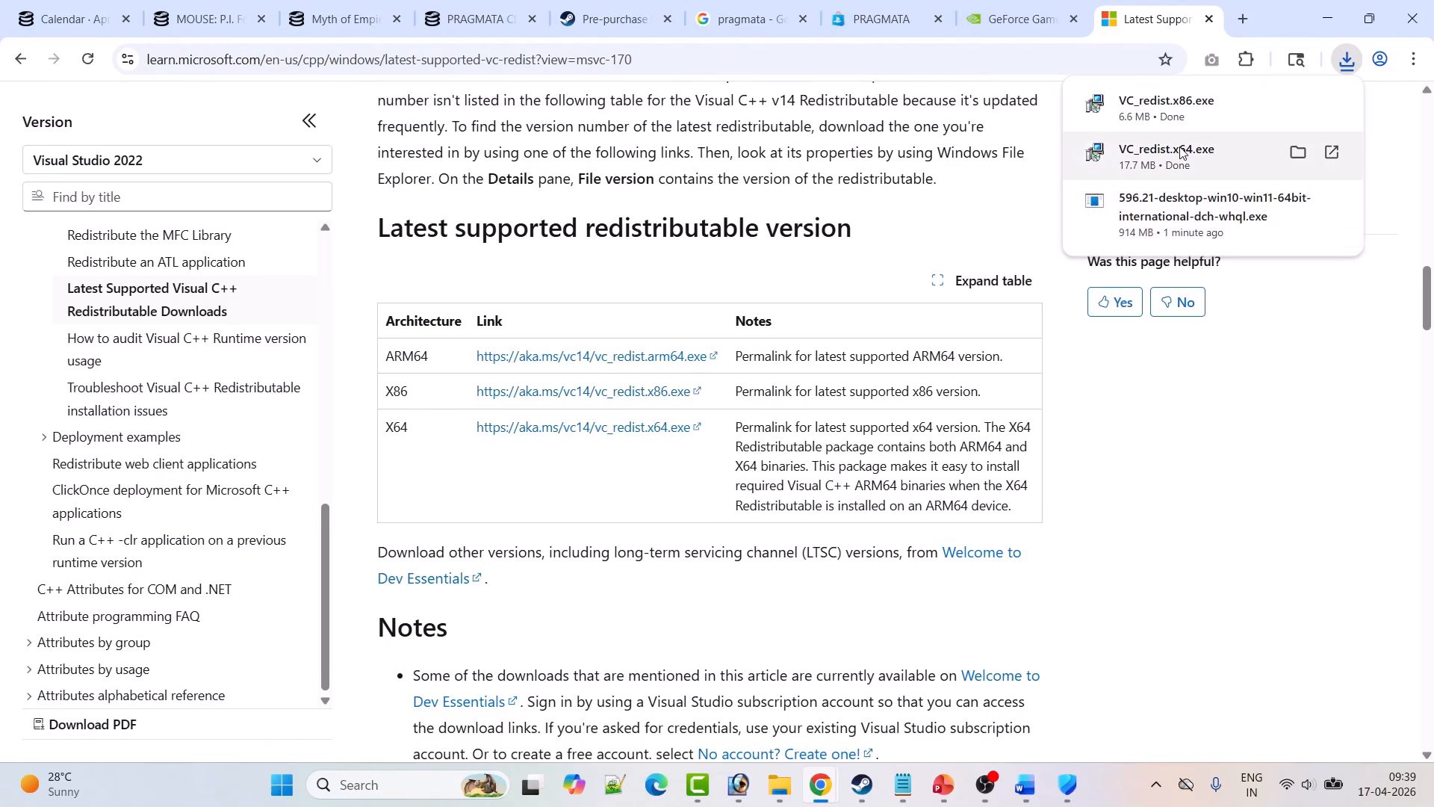
- Run the downloaded VC_redist.x64.exe and VC_redist.x86.exe installers with the Repair option
click(1211, 166)
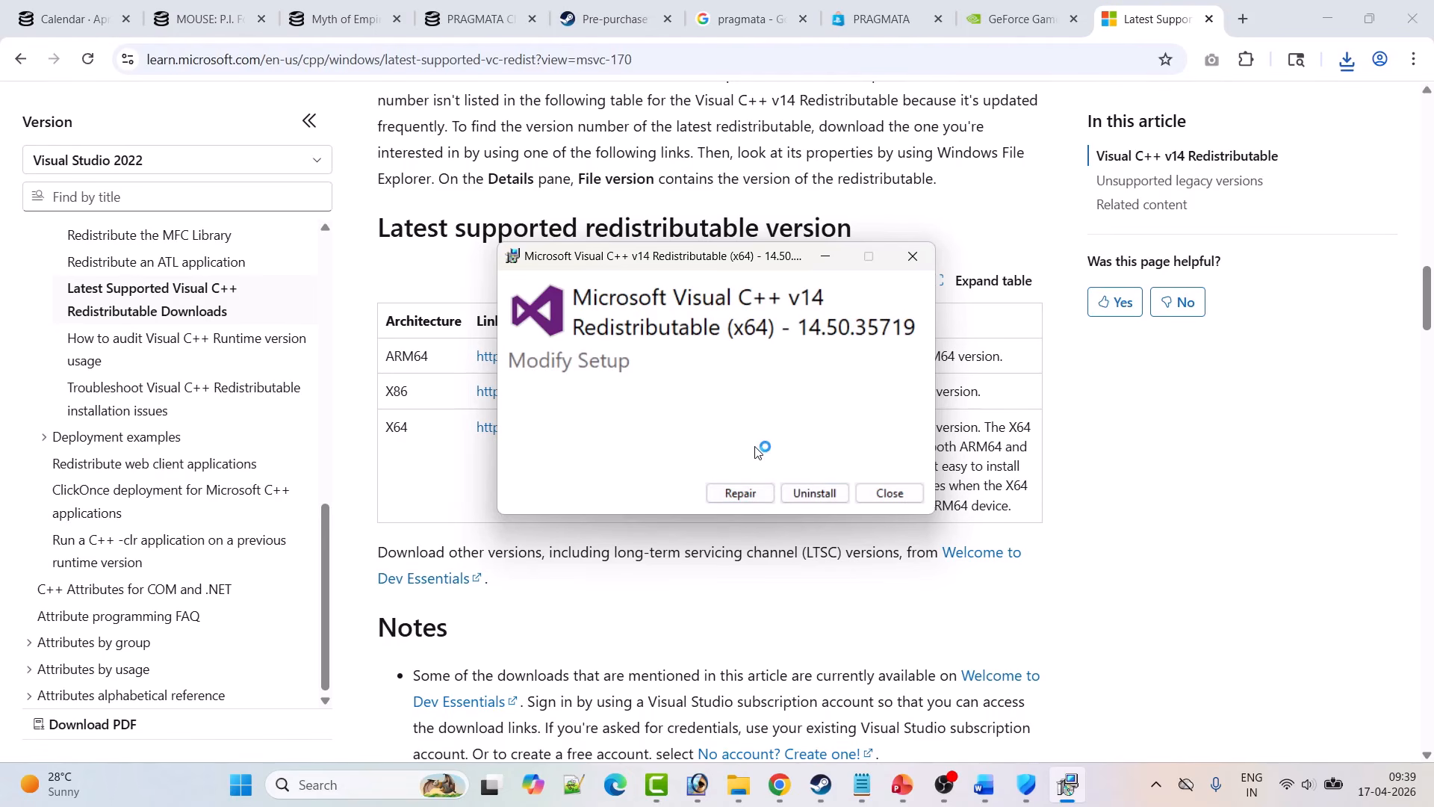
click(741, 496)
click(1347, 60)
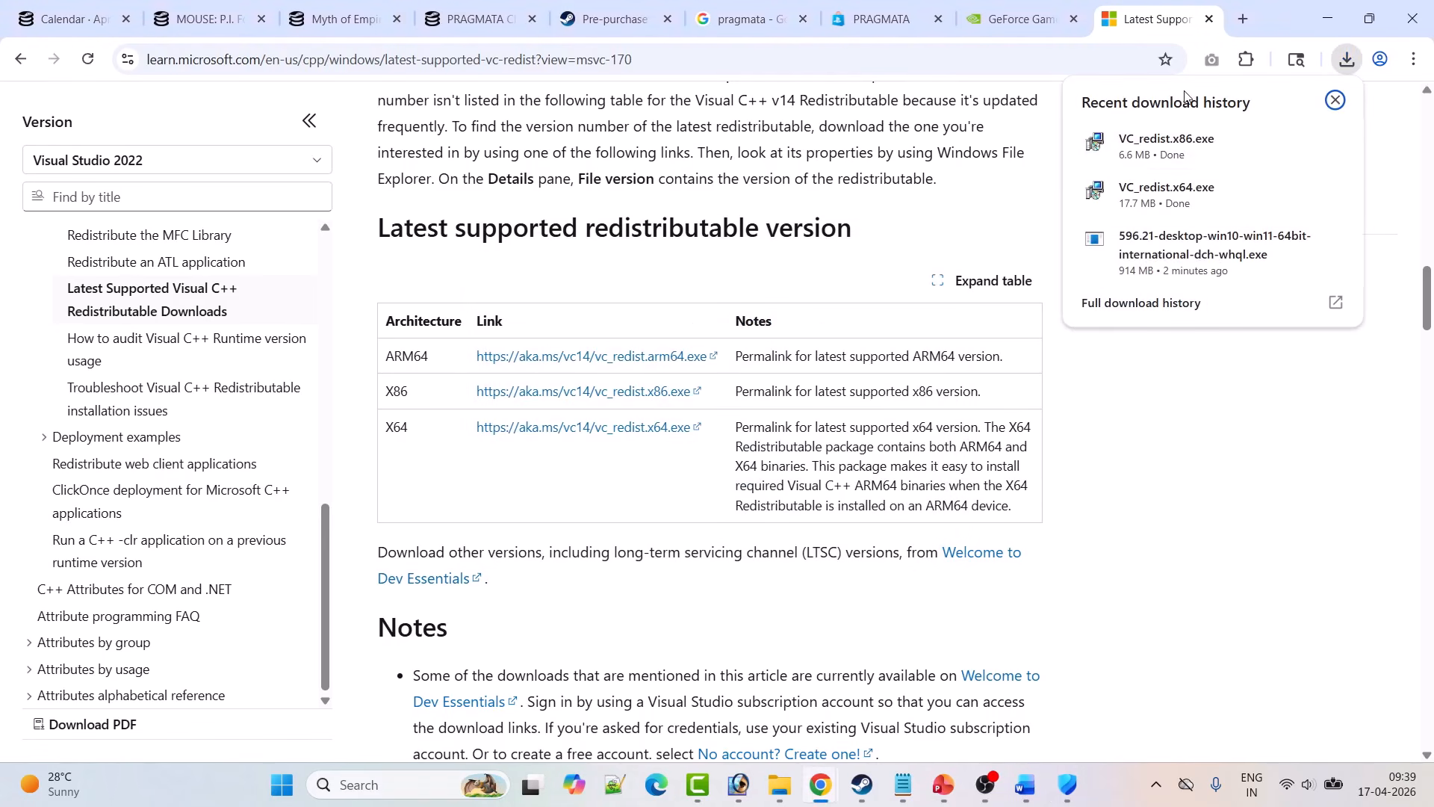
click(1193, 153)
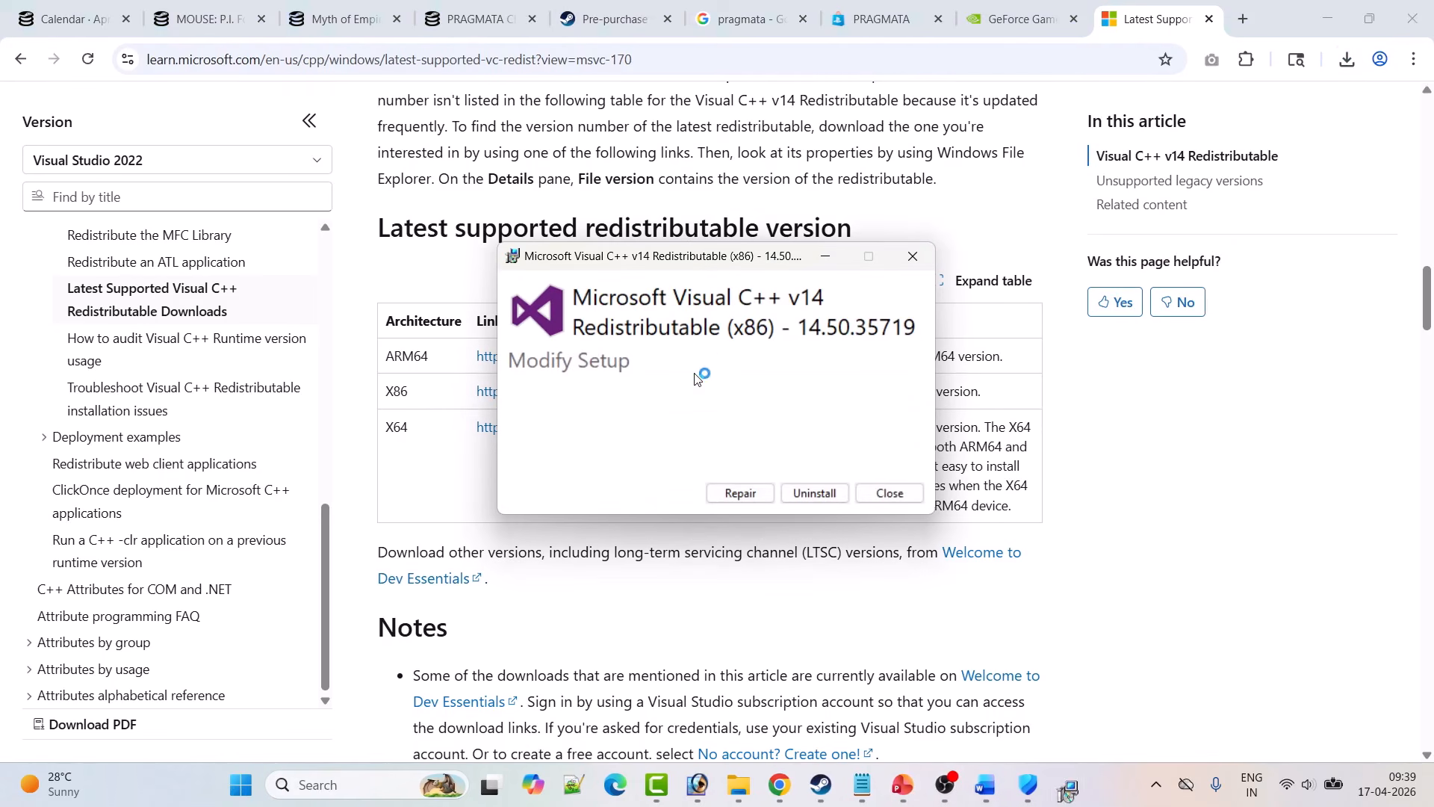
click(749, 494)
- Bring up the computer's Restart option without restarting, and switch to the PRAGMATA SKETCHBOOK demo page in Steam
click(277, 784)
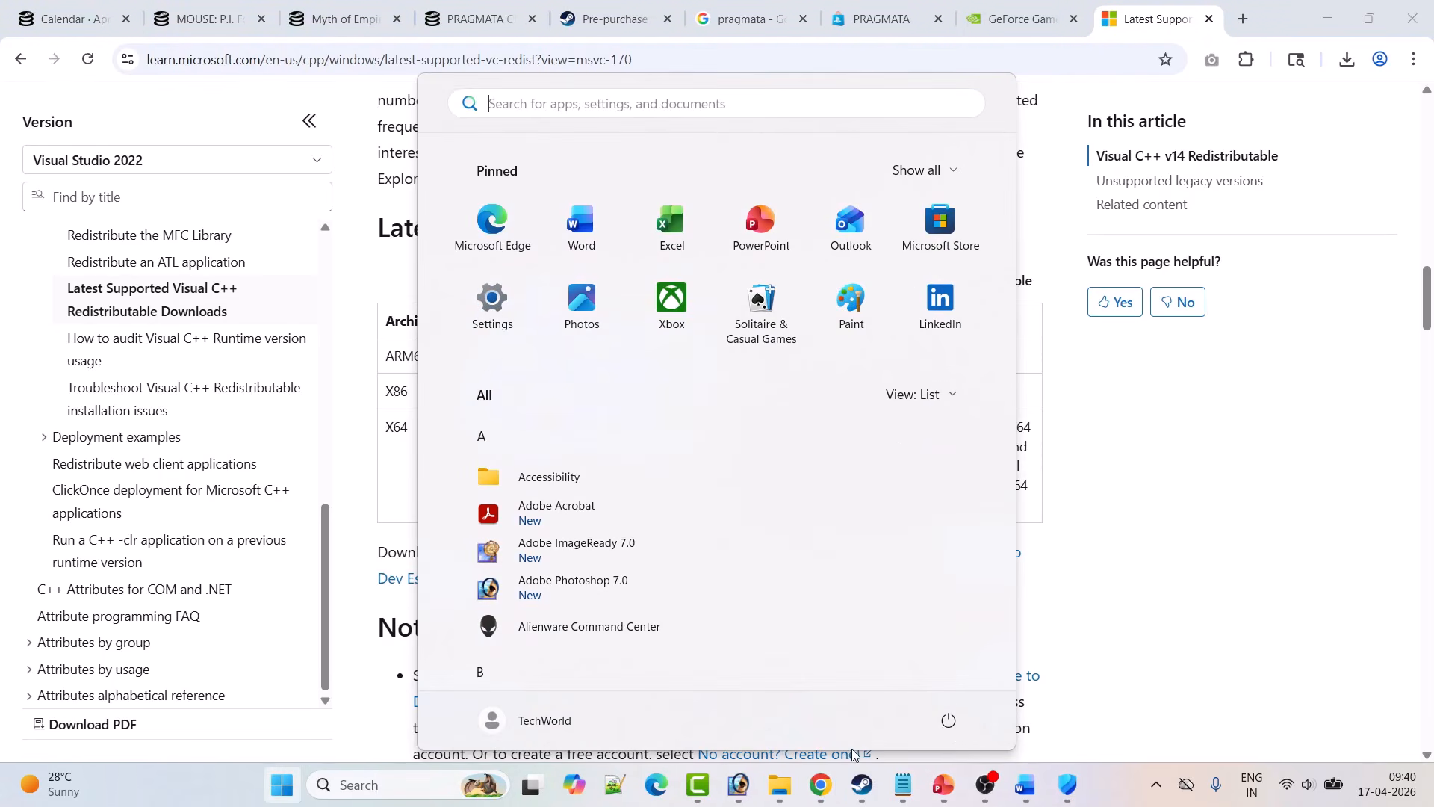
click(947, 722)
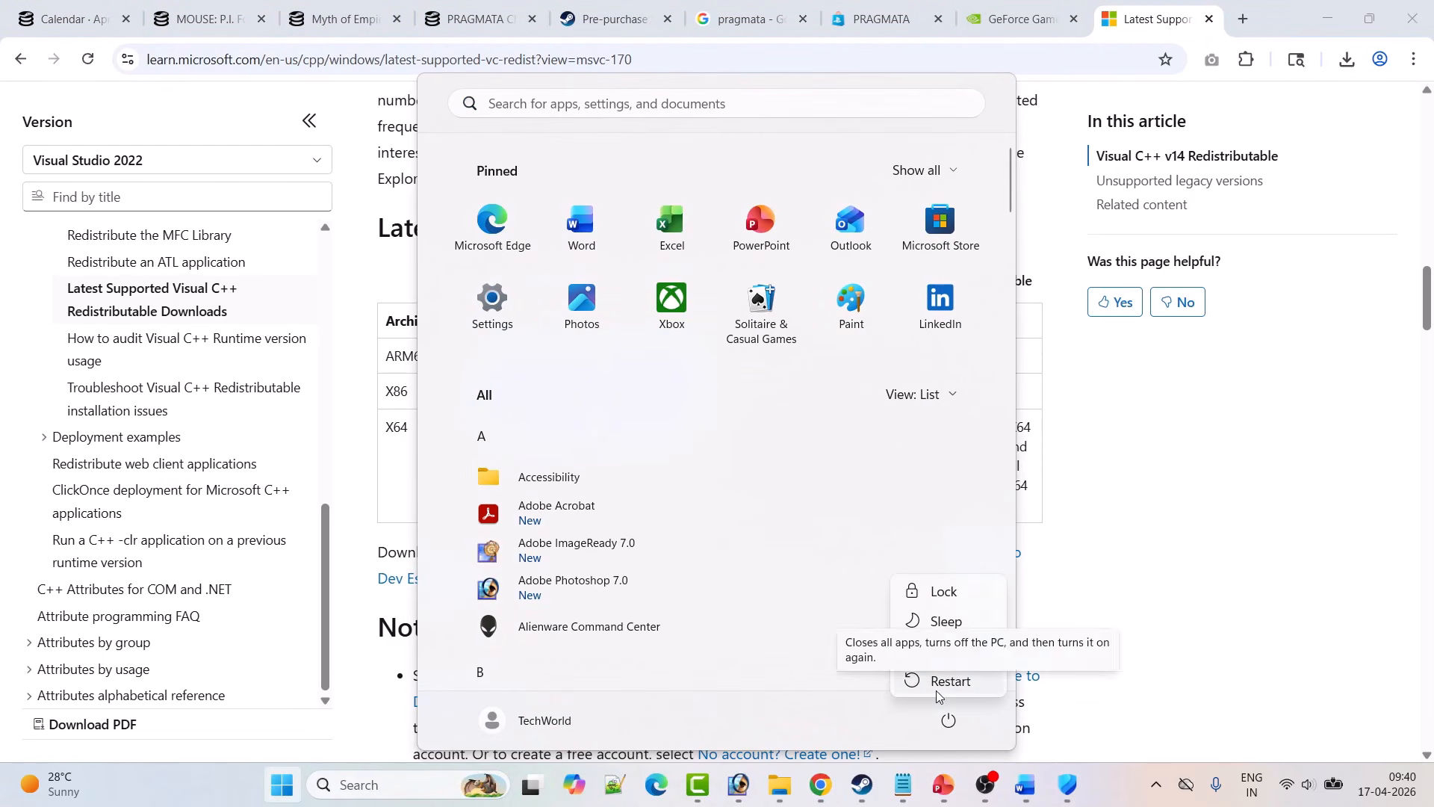
click(1179, 667)
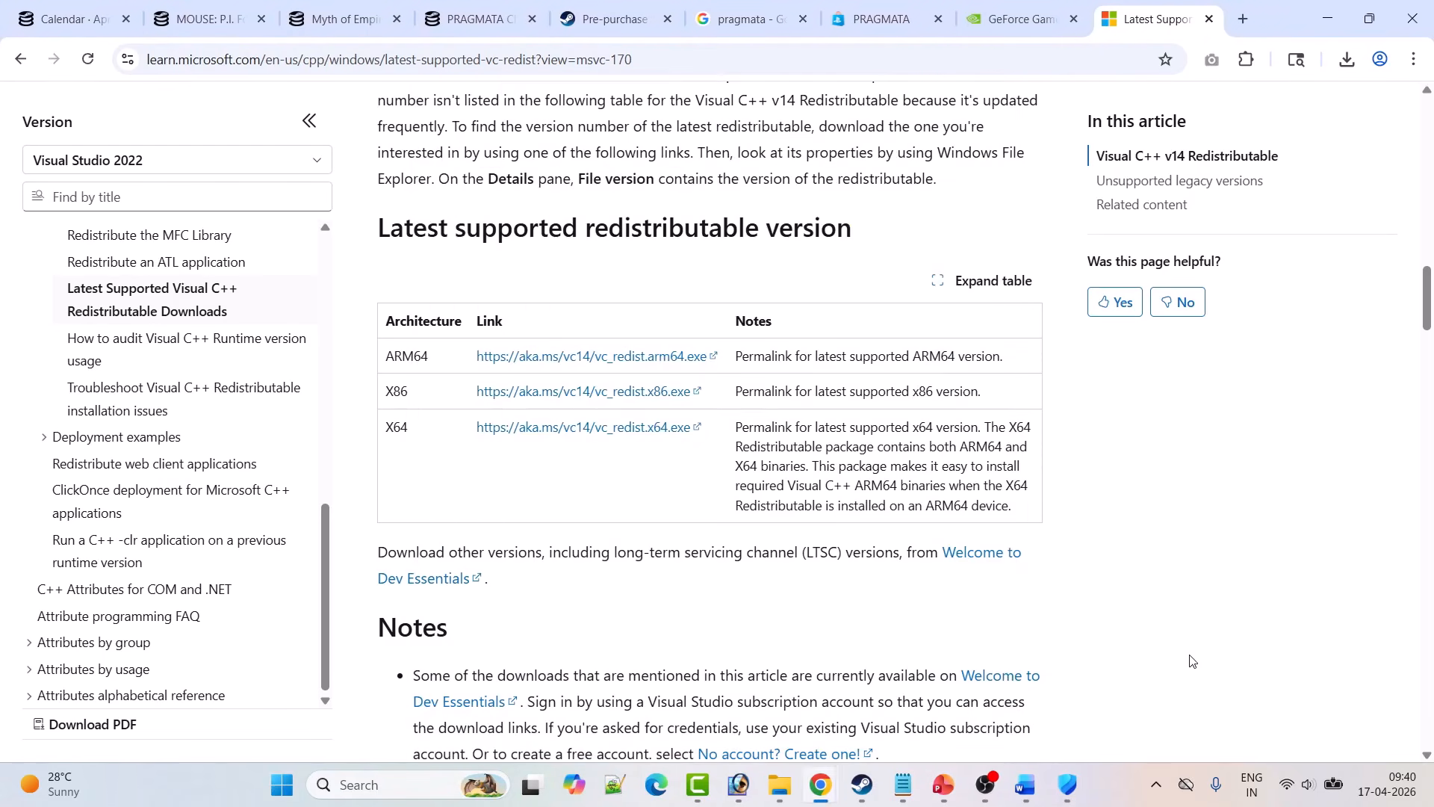
click(863, 784)
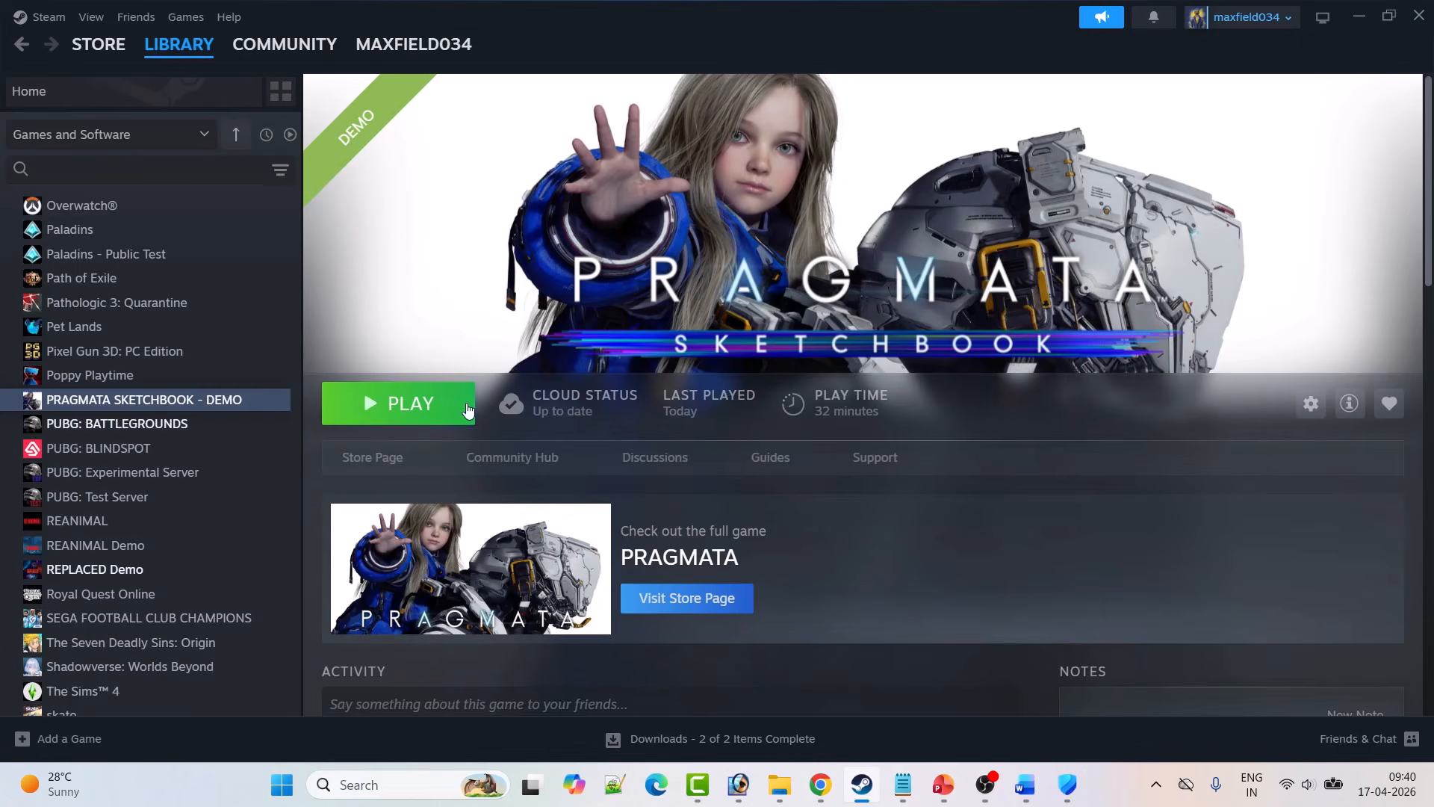
- Open the DirectX link from Fix 9 in the Word document, download dxwebsetup.exe in English, and switch back to Steam
click(1026, 777)
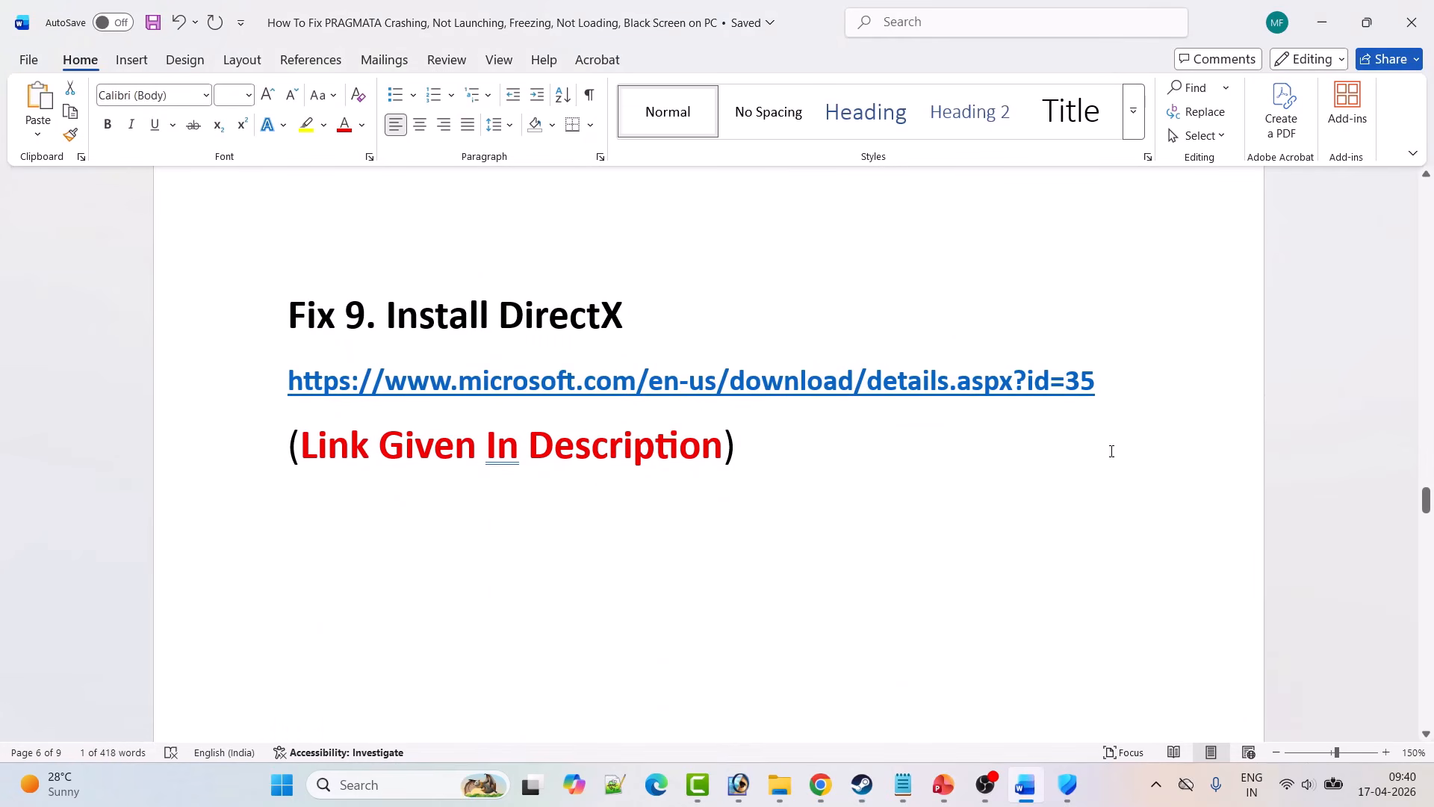
drag(1116, 383, 297, 380)
ctrl+click(294, 382)
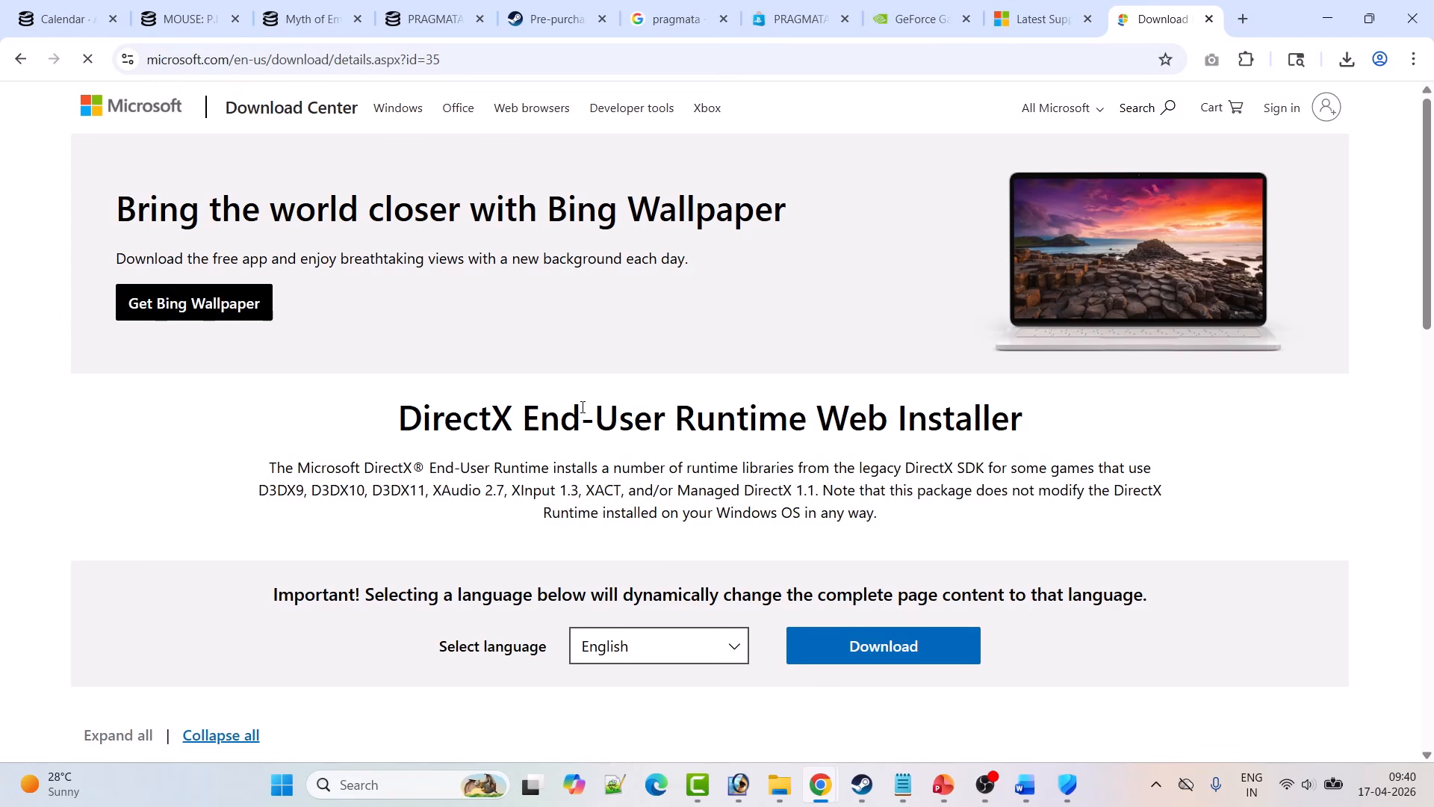
click(895, 647)
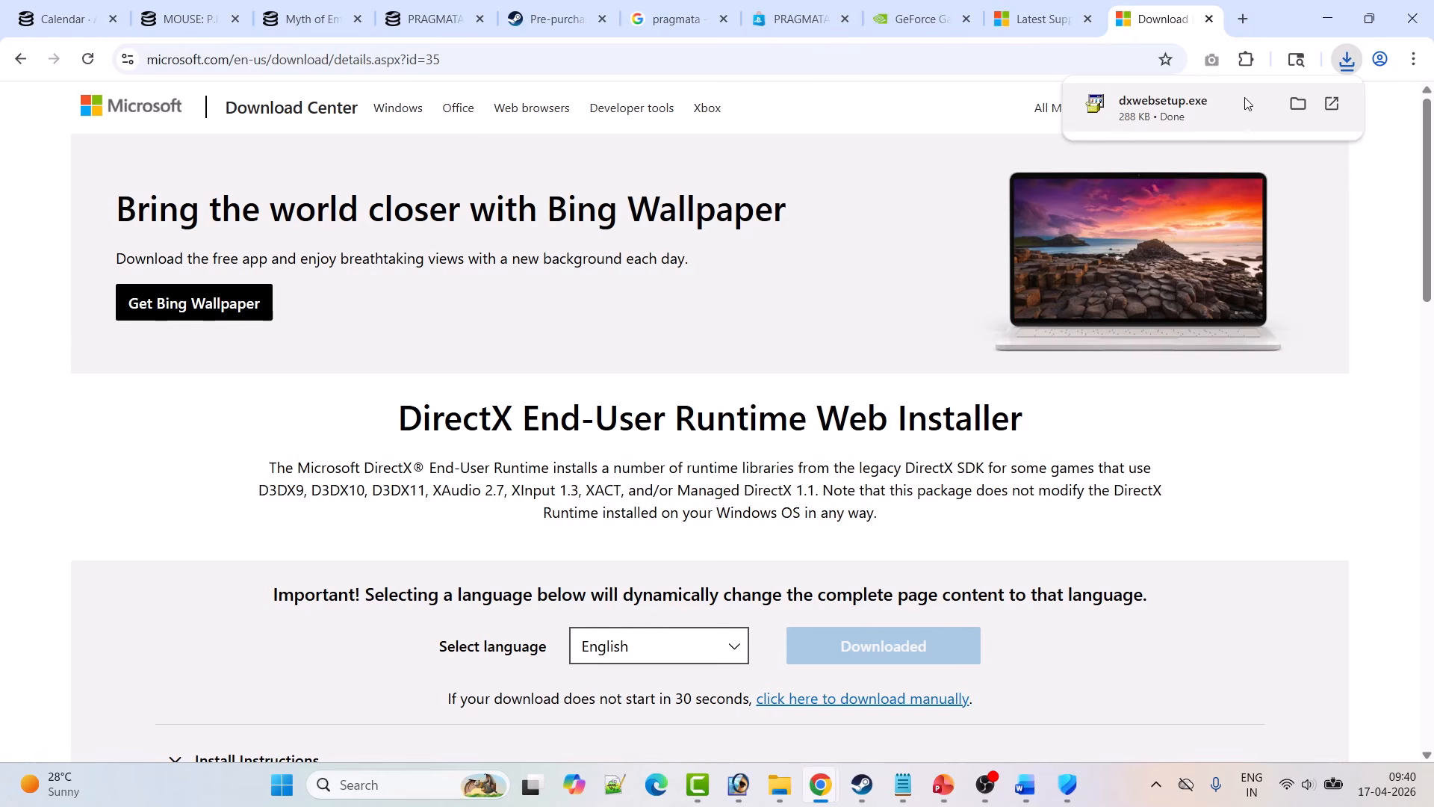
click(865, 783)
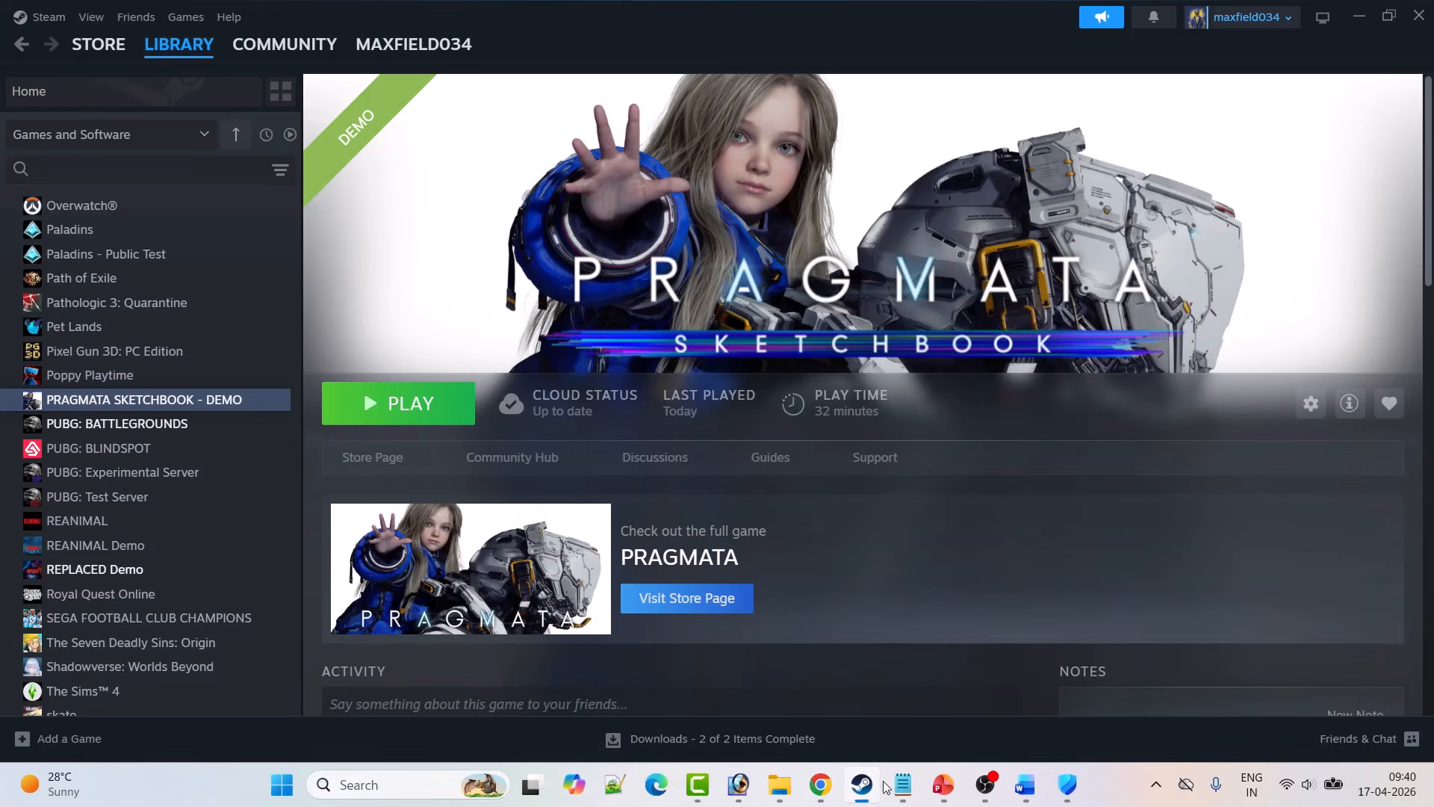
- Check Fix 10 in the Word document and examine the file integrity verification option in the PRAGMATA SKETCHBOOK demo's Steam properties
click(1025, 784)
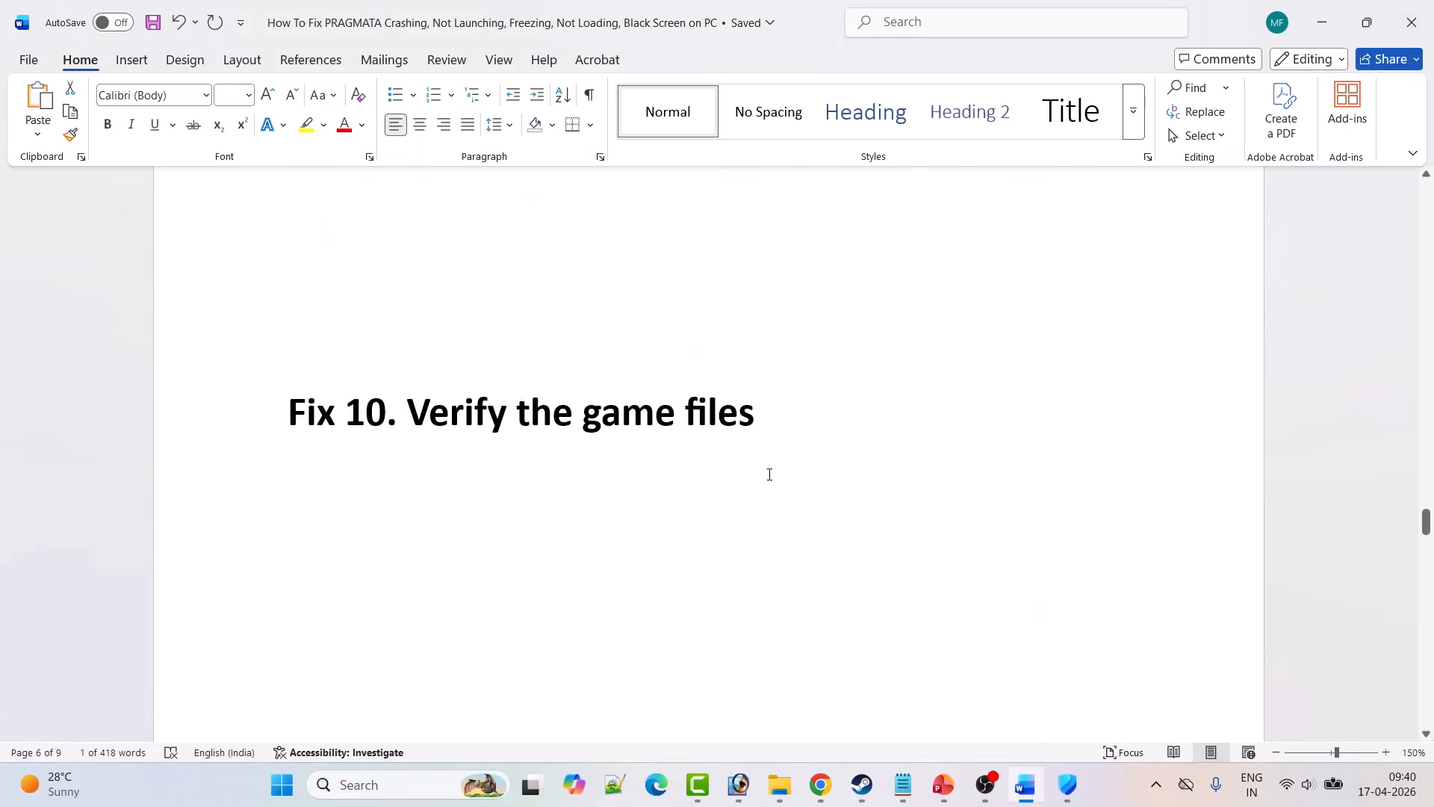
scroll(762, 434, down, 1)
click(862, 785)
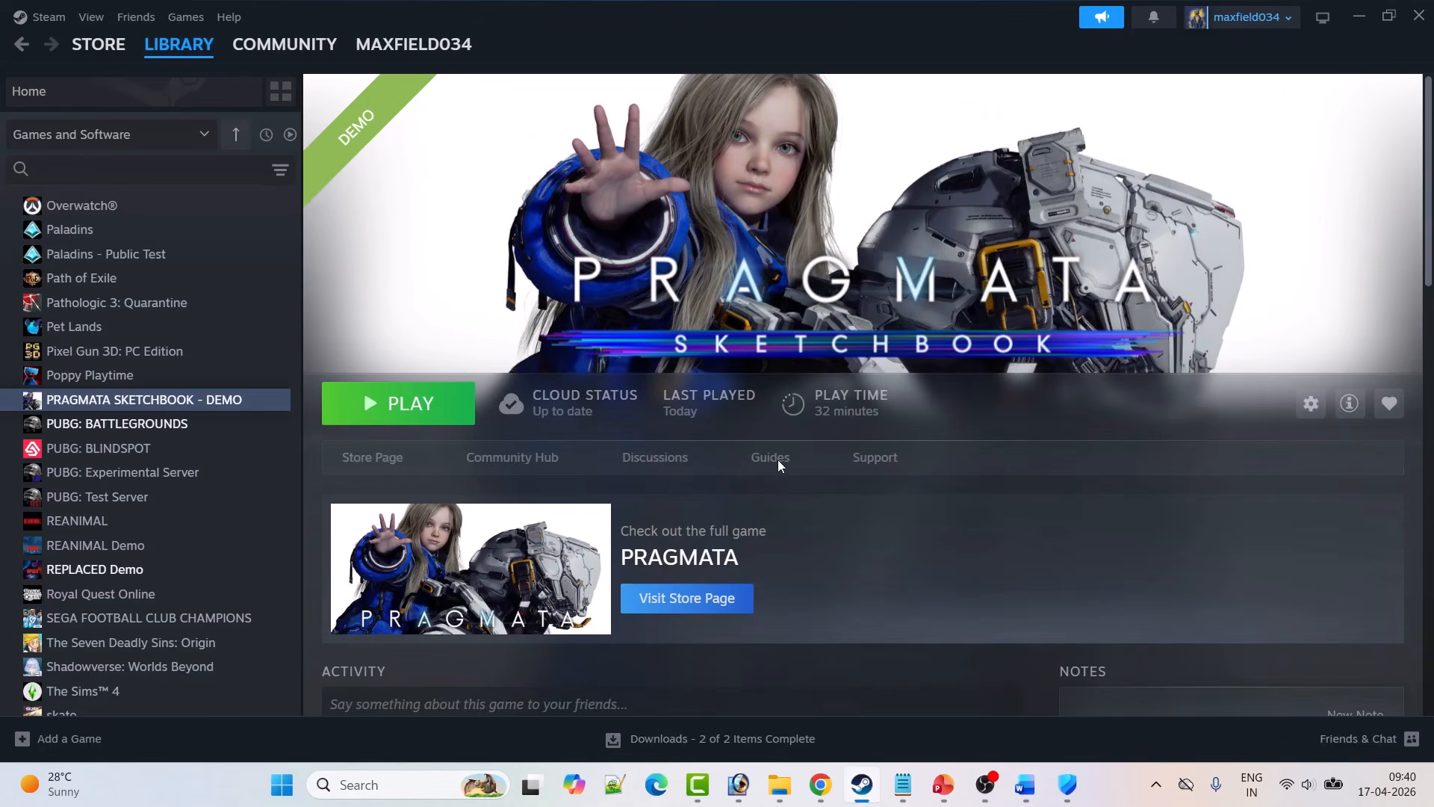
right_click(133, 399)
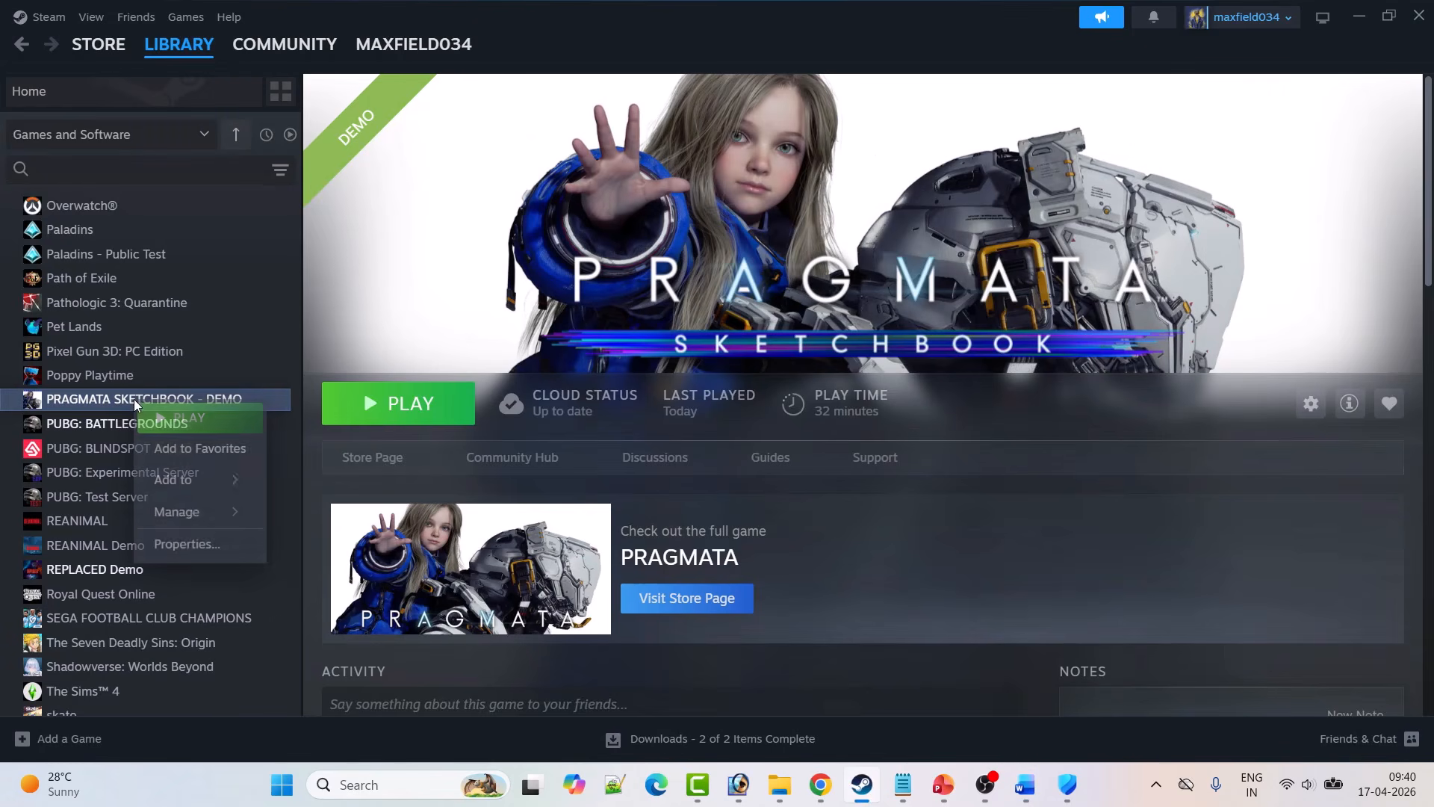
click(209, 559)
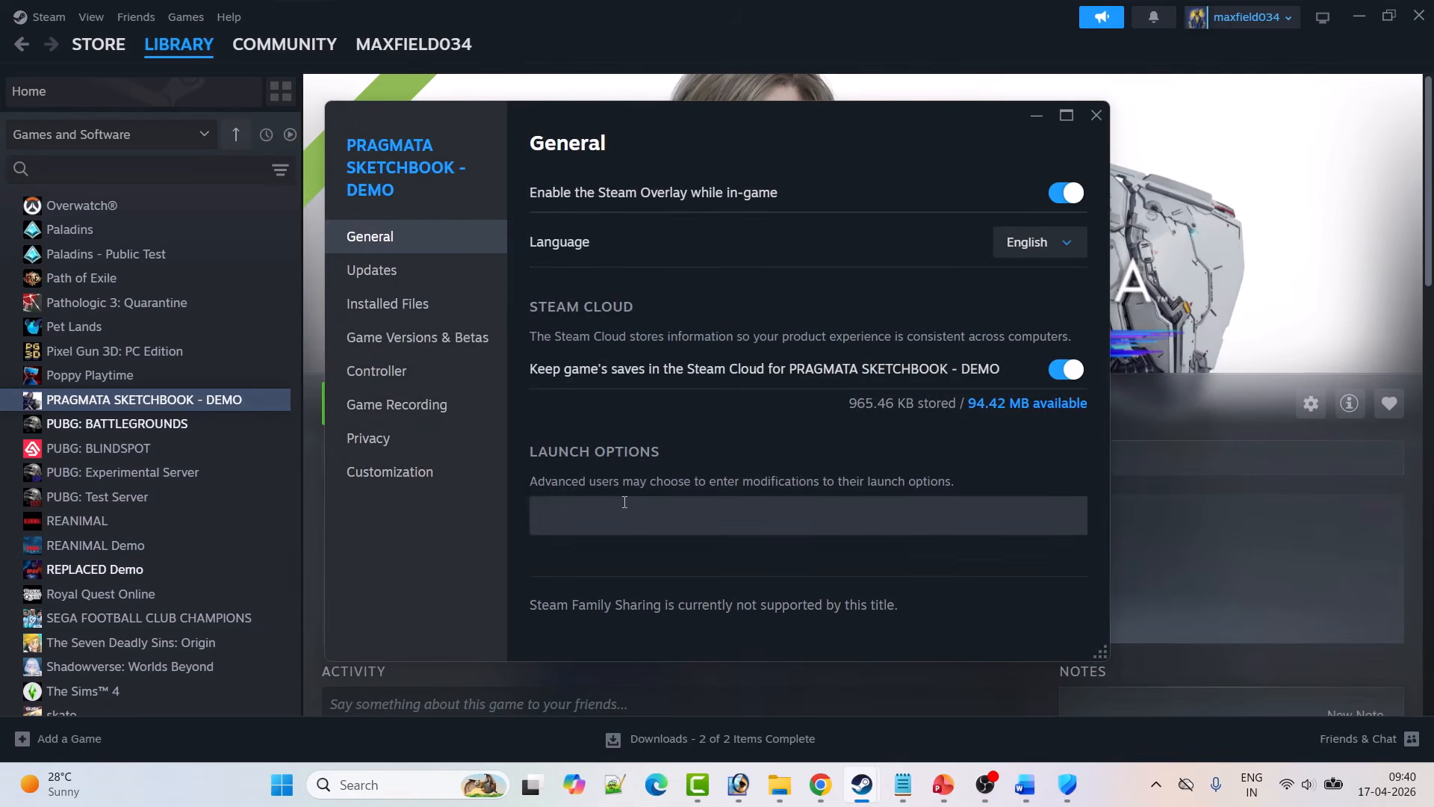
click(386, 309)
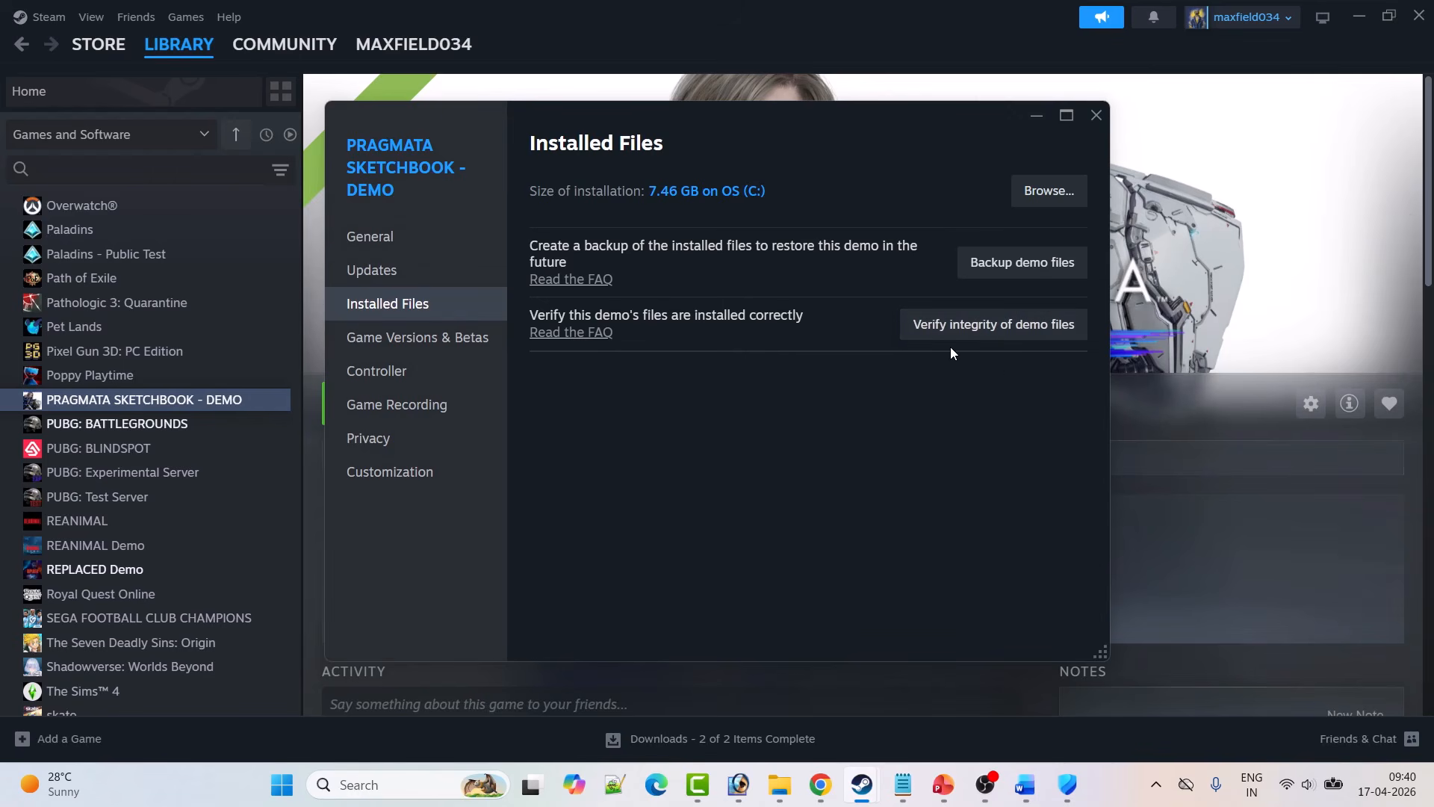
click(1096, 111)
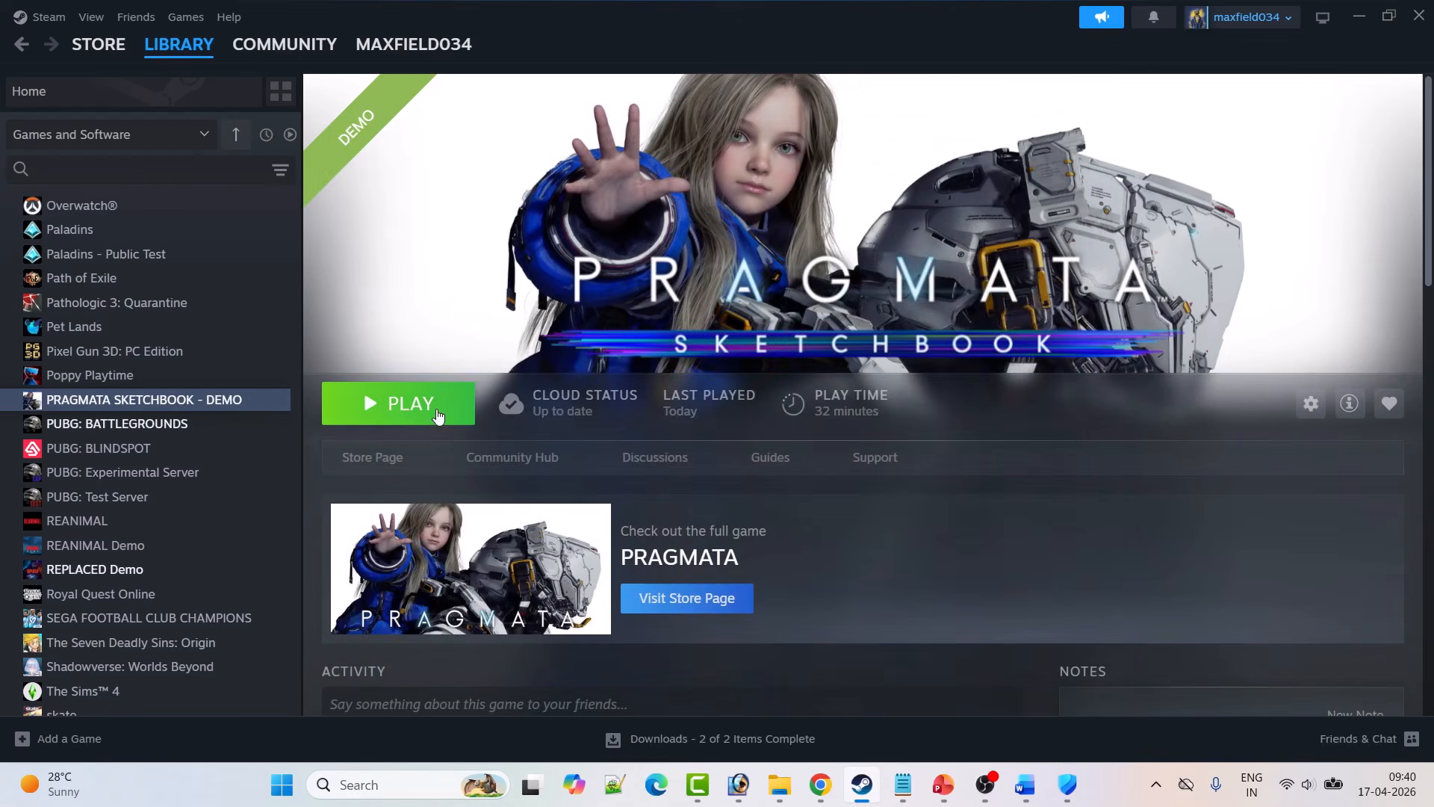
- View Fix 11 in the Word document, search Windows for "graphics" and open Graphics settings
click(1025, 785)
scroll(548, 486, down, 1)
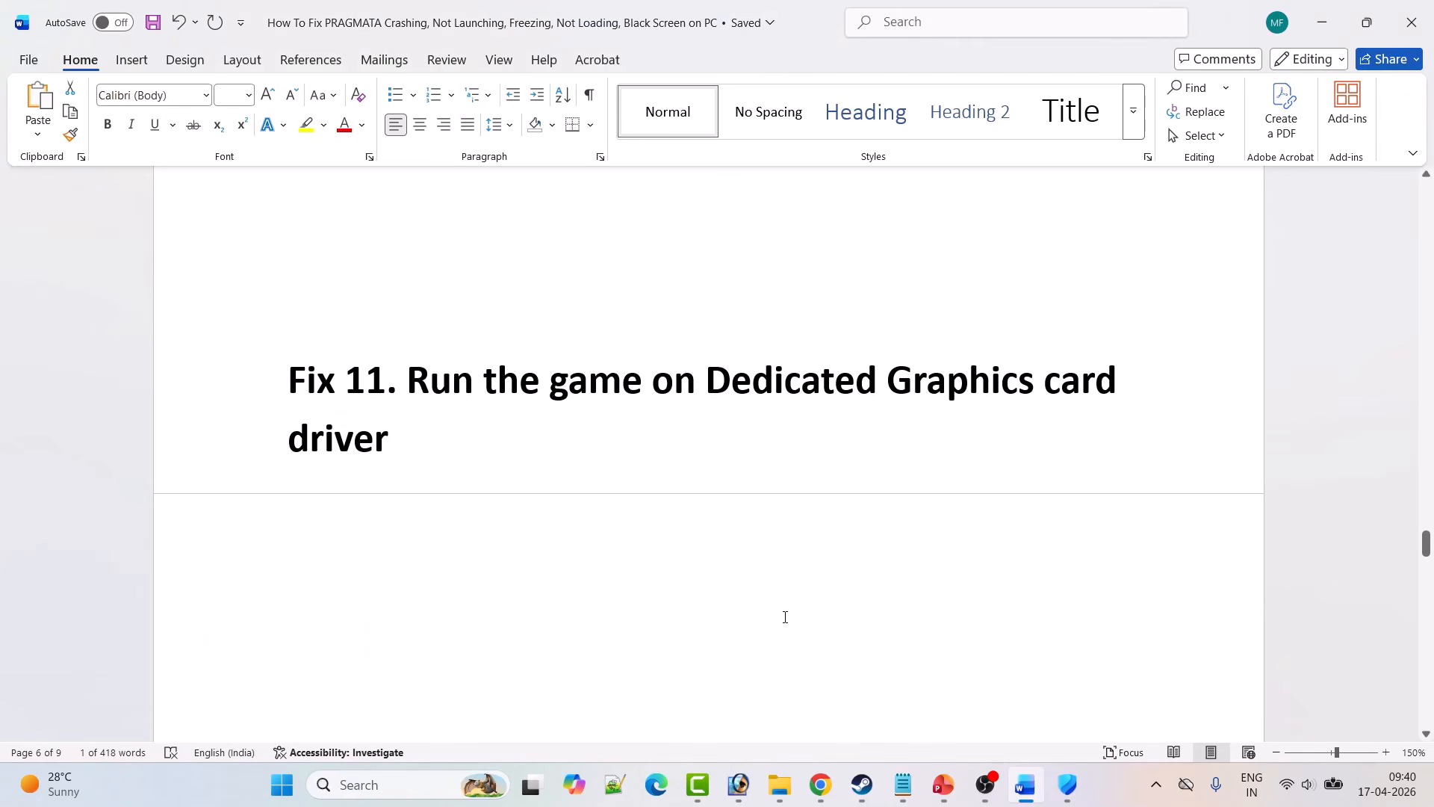
click(408, 781)
text(gra)
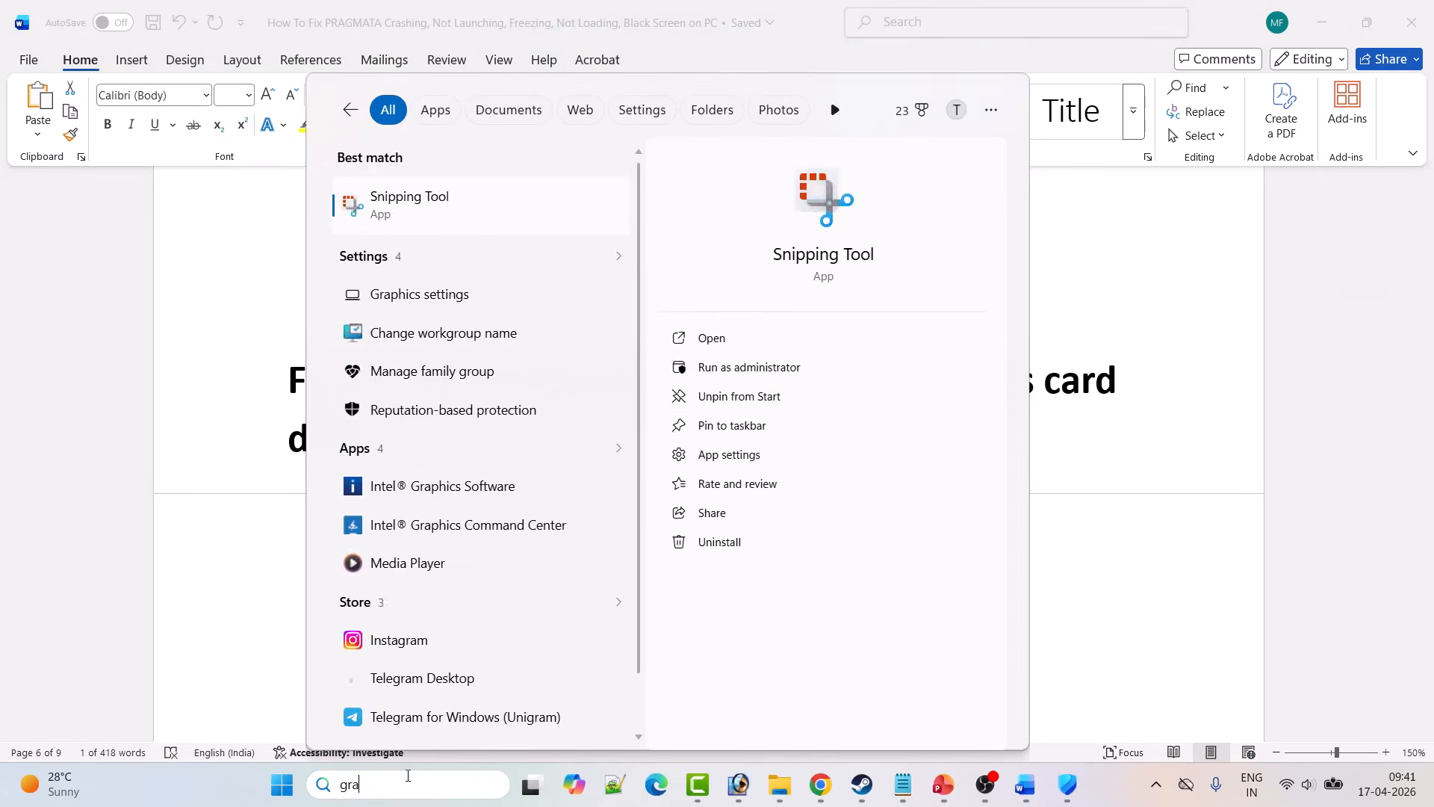
text(phics)
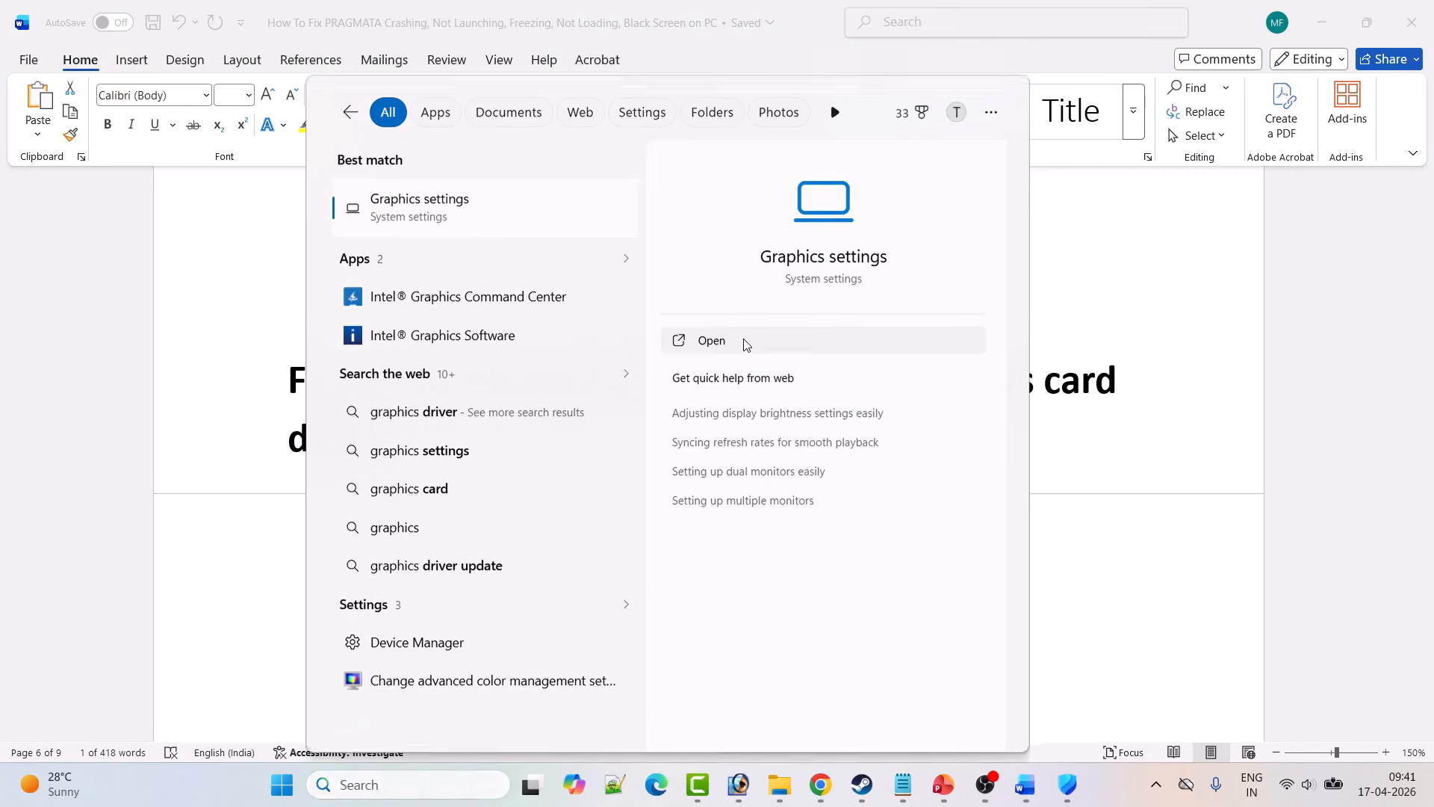
click(745, 344)
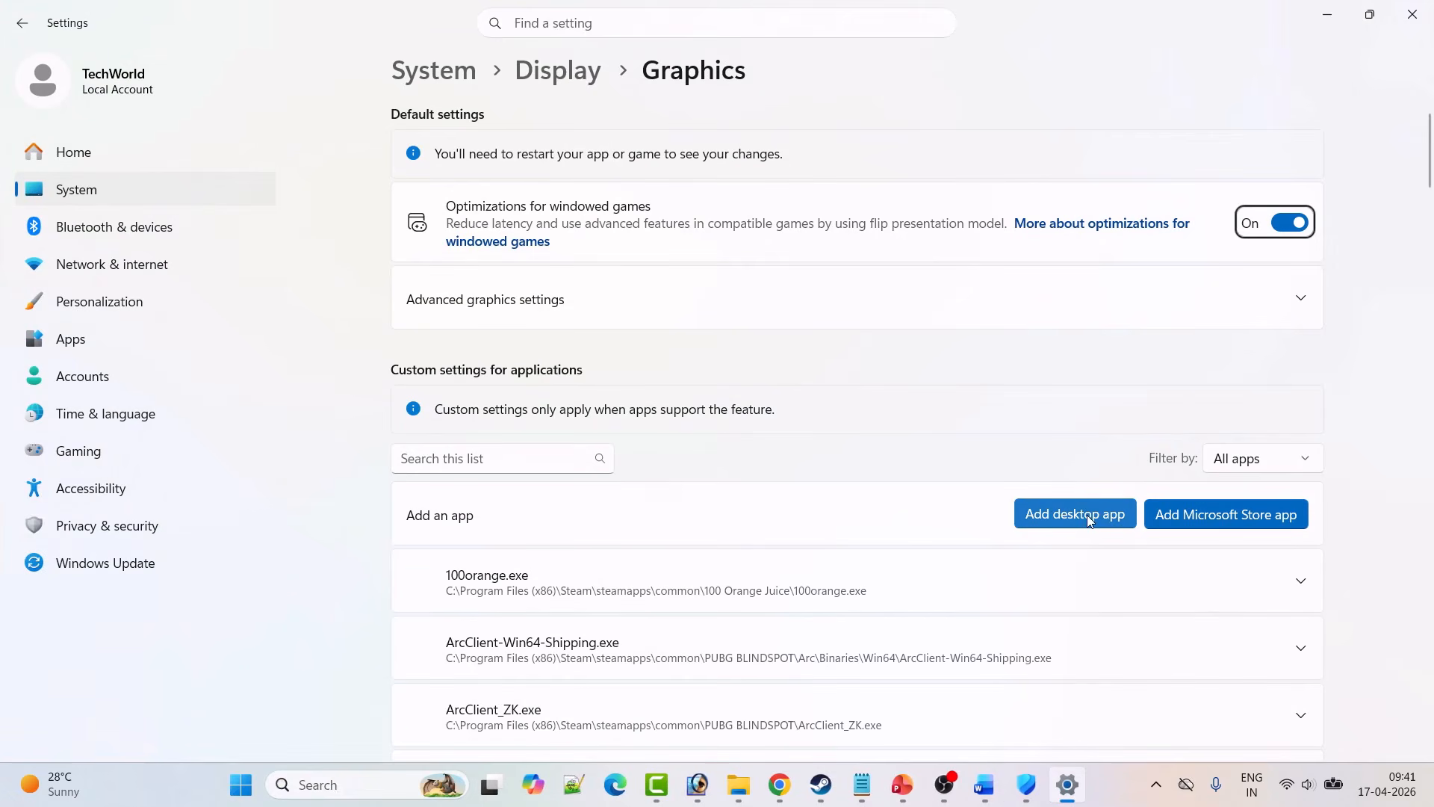
- Start adding a desktop app to the custom graphics settings and browse to C:\Program Files (x86)\Steam
click(1075, 513)
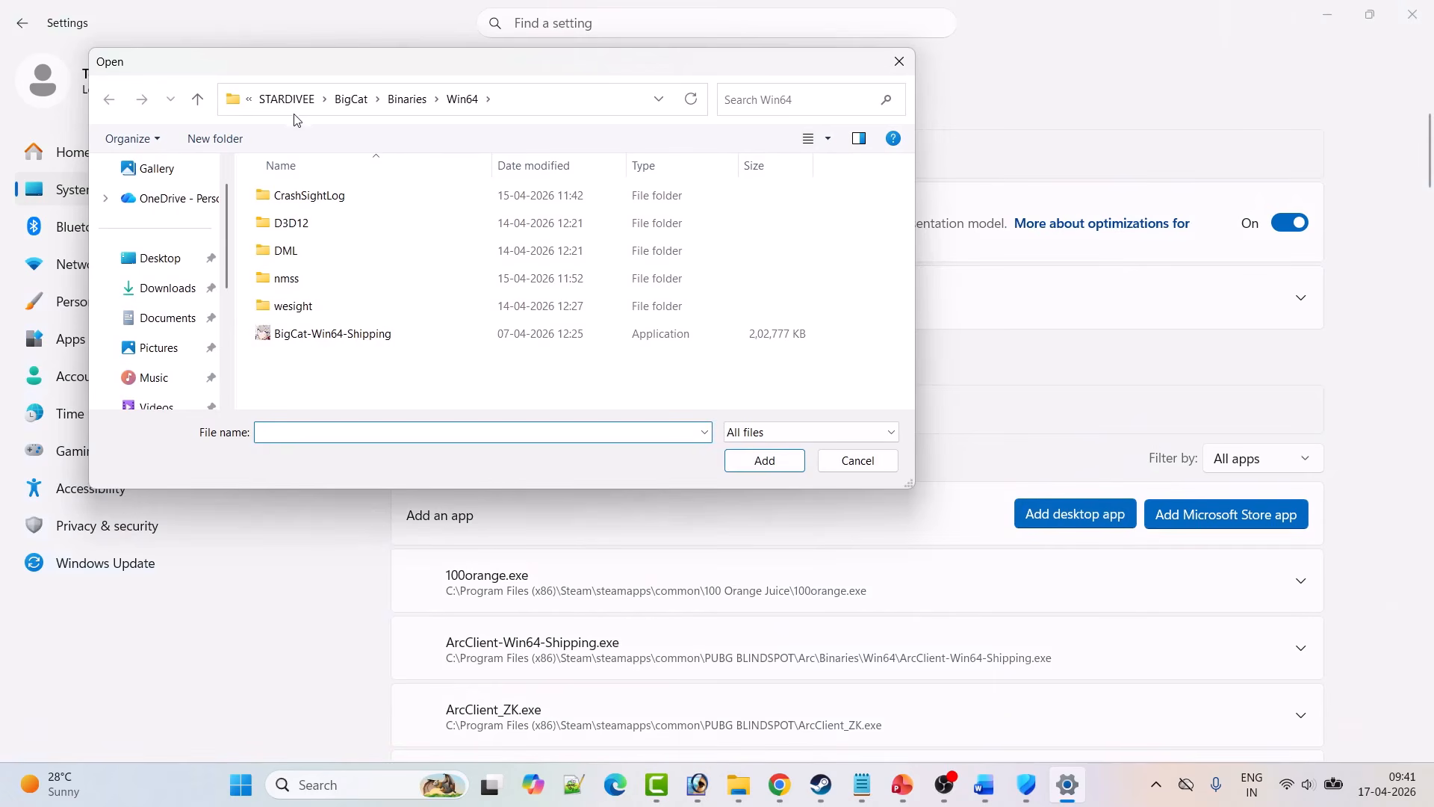
click(289, 100)
click(293, 101)
click(281, 99)
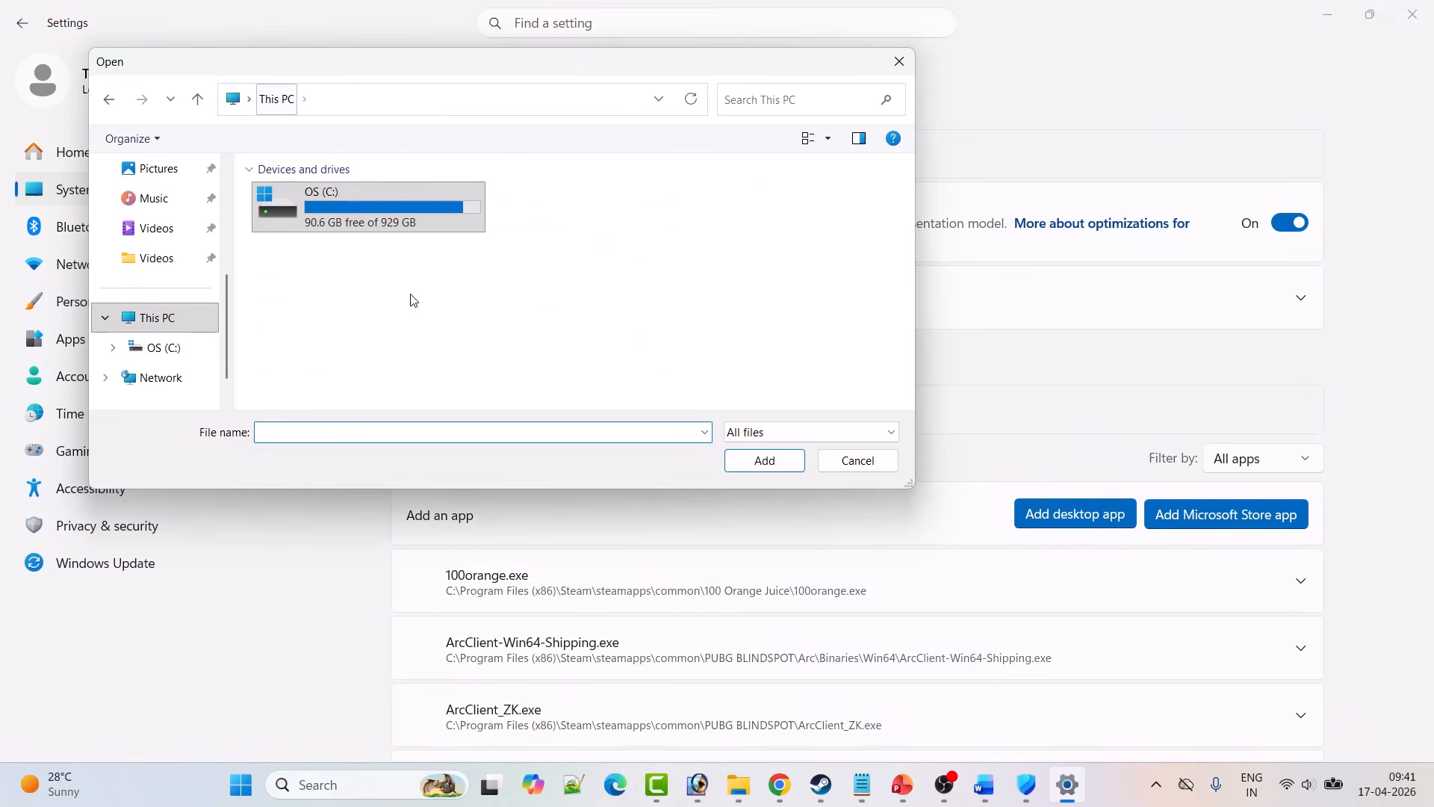
double_click(368, 204)
click(329, 258)
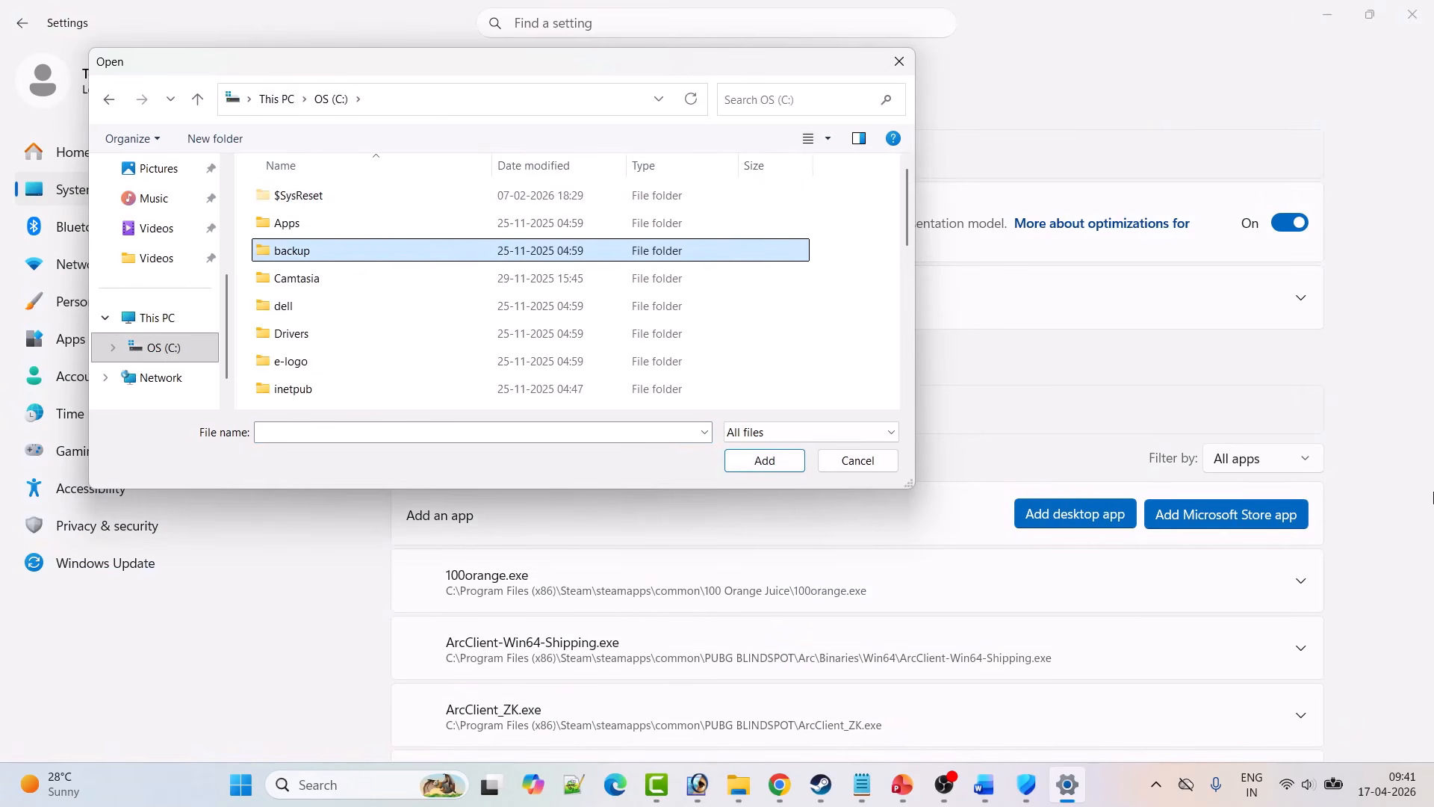
text(pro)
key(Down)
key(Return)
text(st)
key(Return)
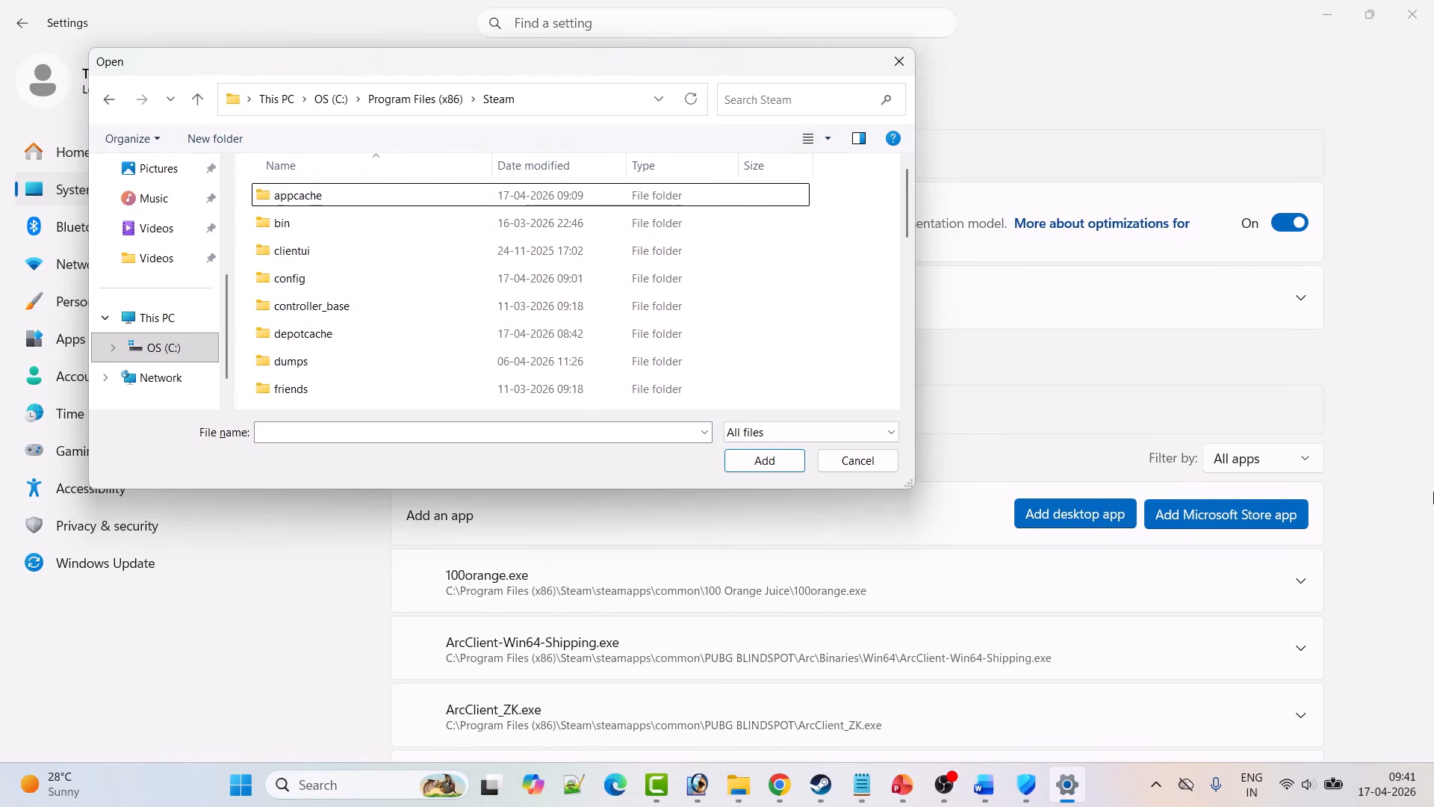
- Browse to steamapps\common\PRAGMATA SKETCHBOOK and try to add the PRAGMATA_SKETCHBOOK application to the graphics list
text(st)
key(Down)
key(Return)
key(Return)
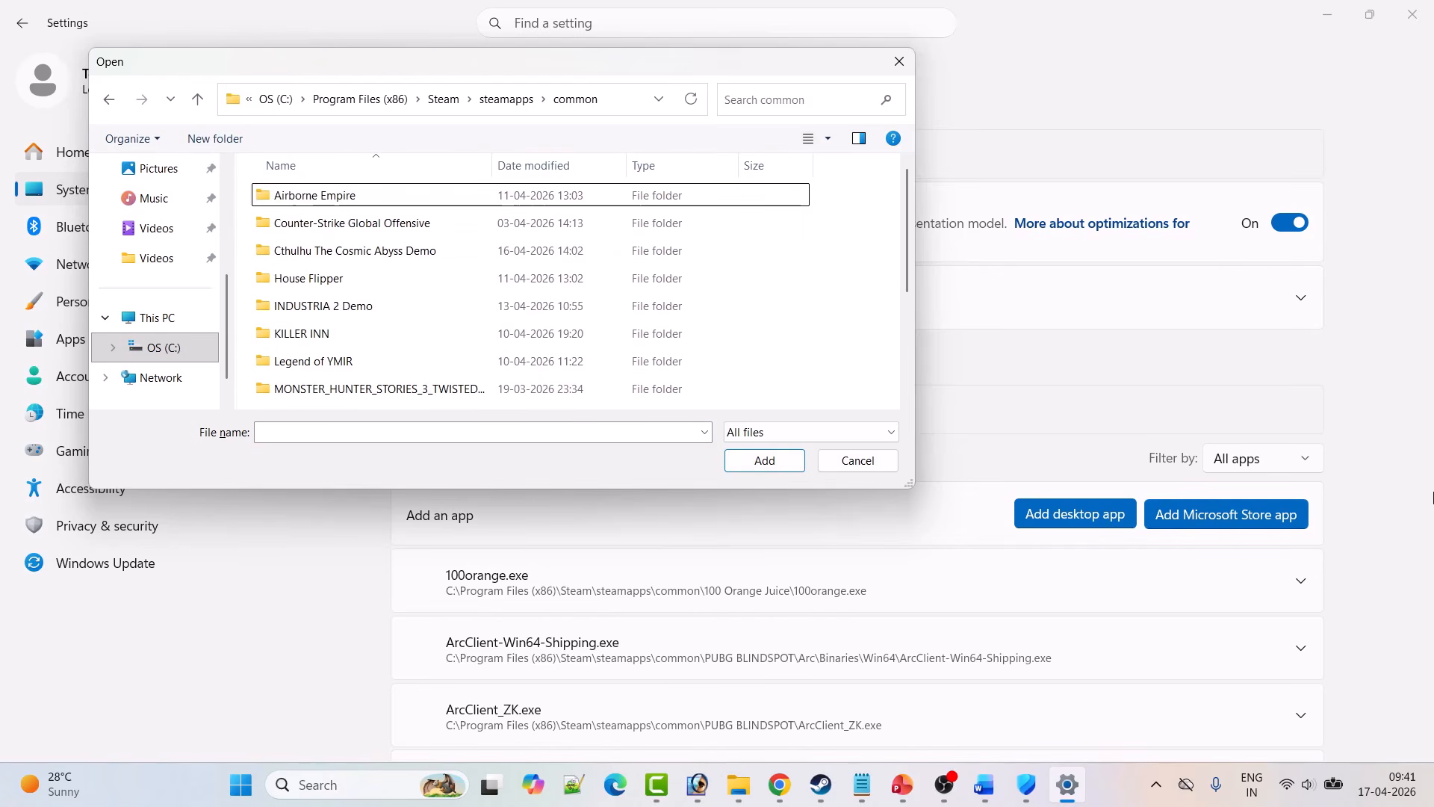
text(pr)
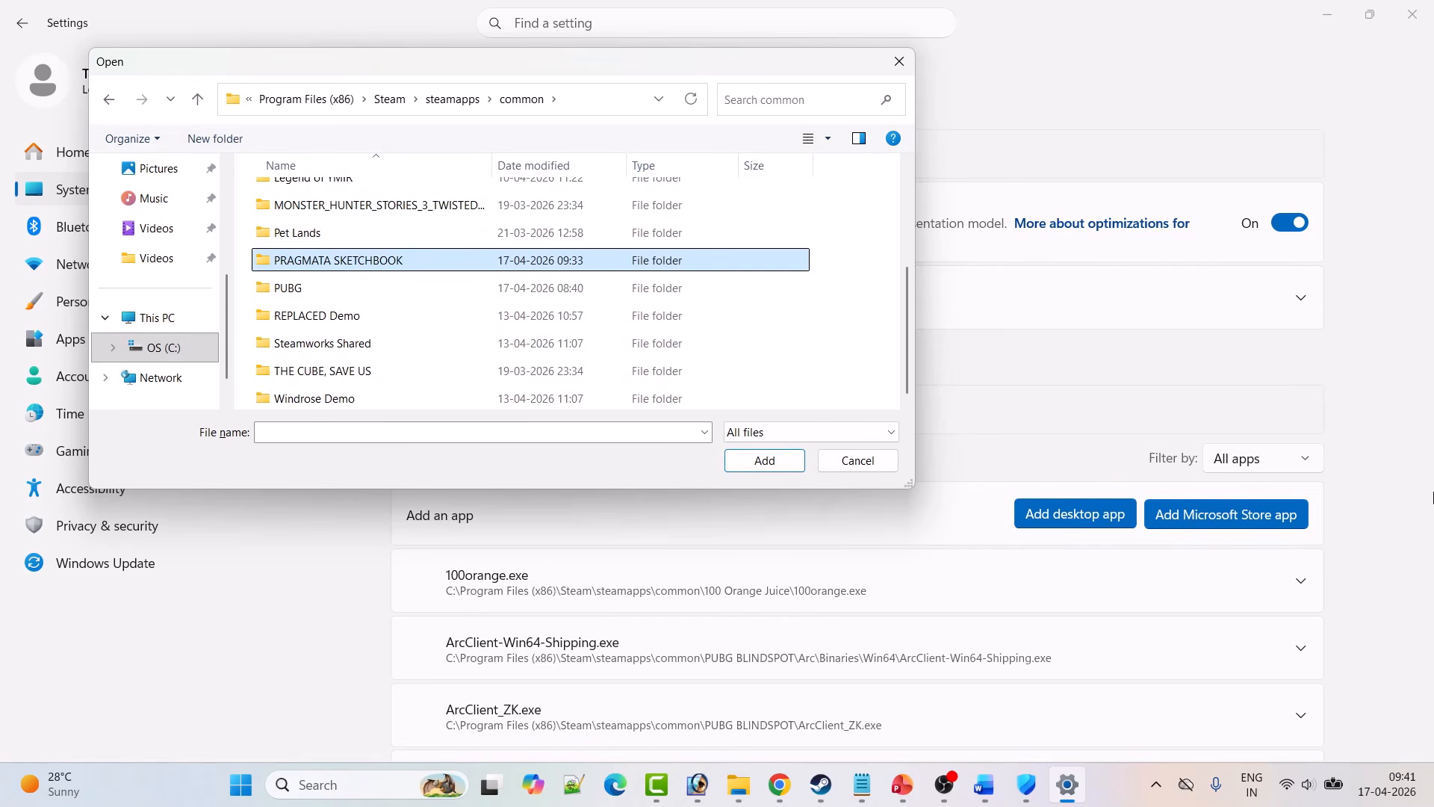
key(Return)
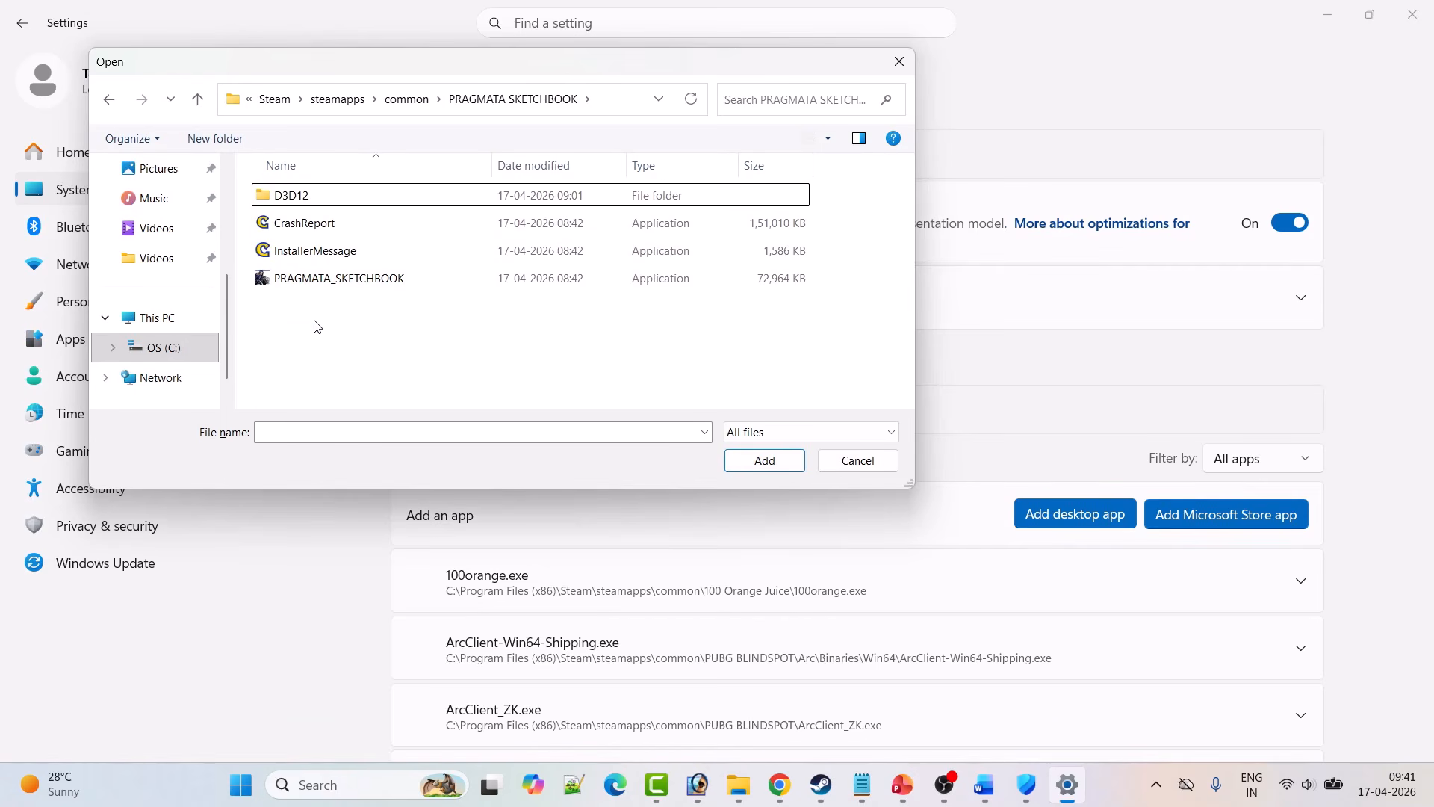
click(309, 288)
click(764, 460)
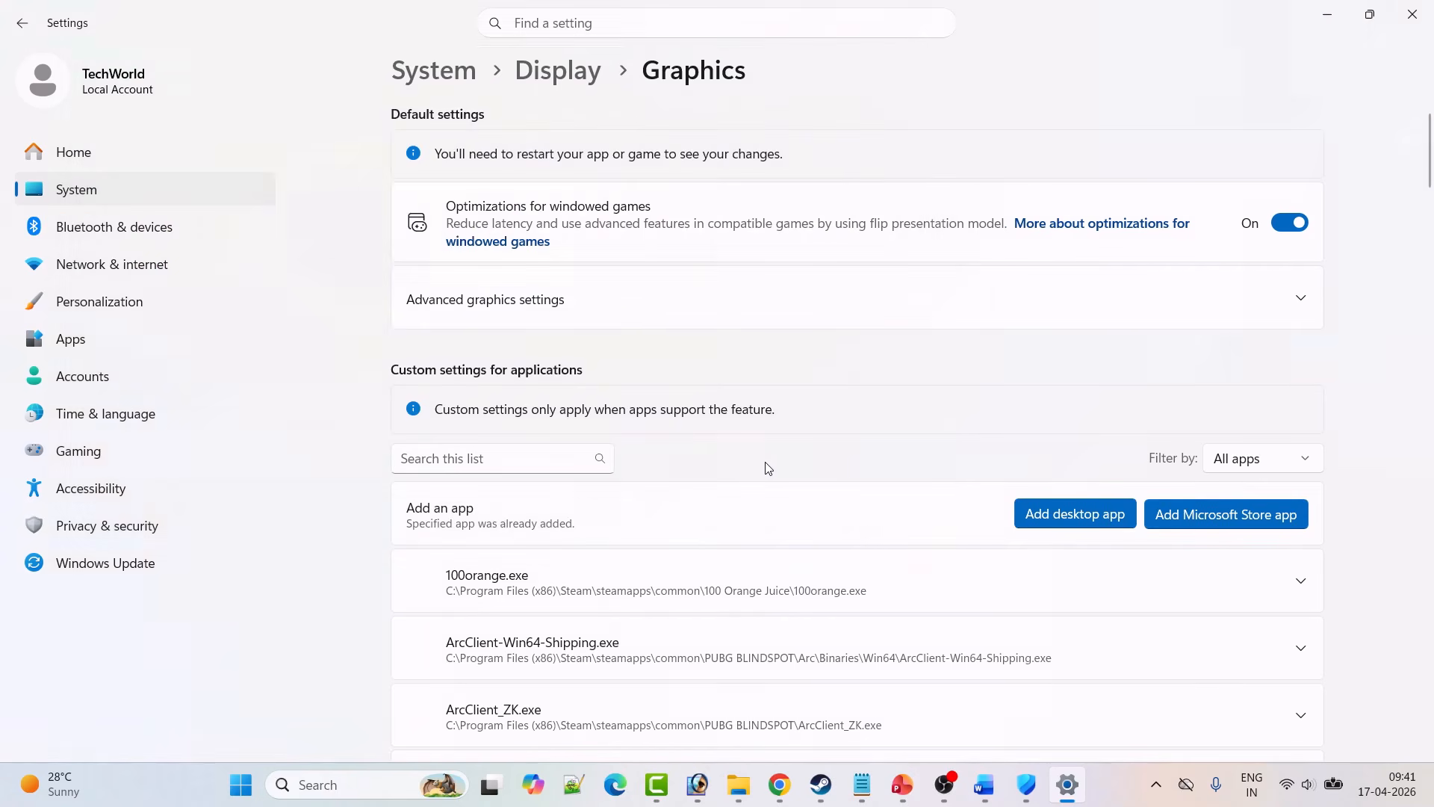
- Set the GPU preference of PRAGMATA SKETCHBOOK to High Performance (NVIDIA GeForce RTX 3050 6GB Laptop GPU)
scroll(785, 565, down, 5)
scroll(787, 566, down, 12)
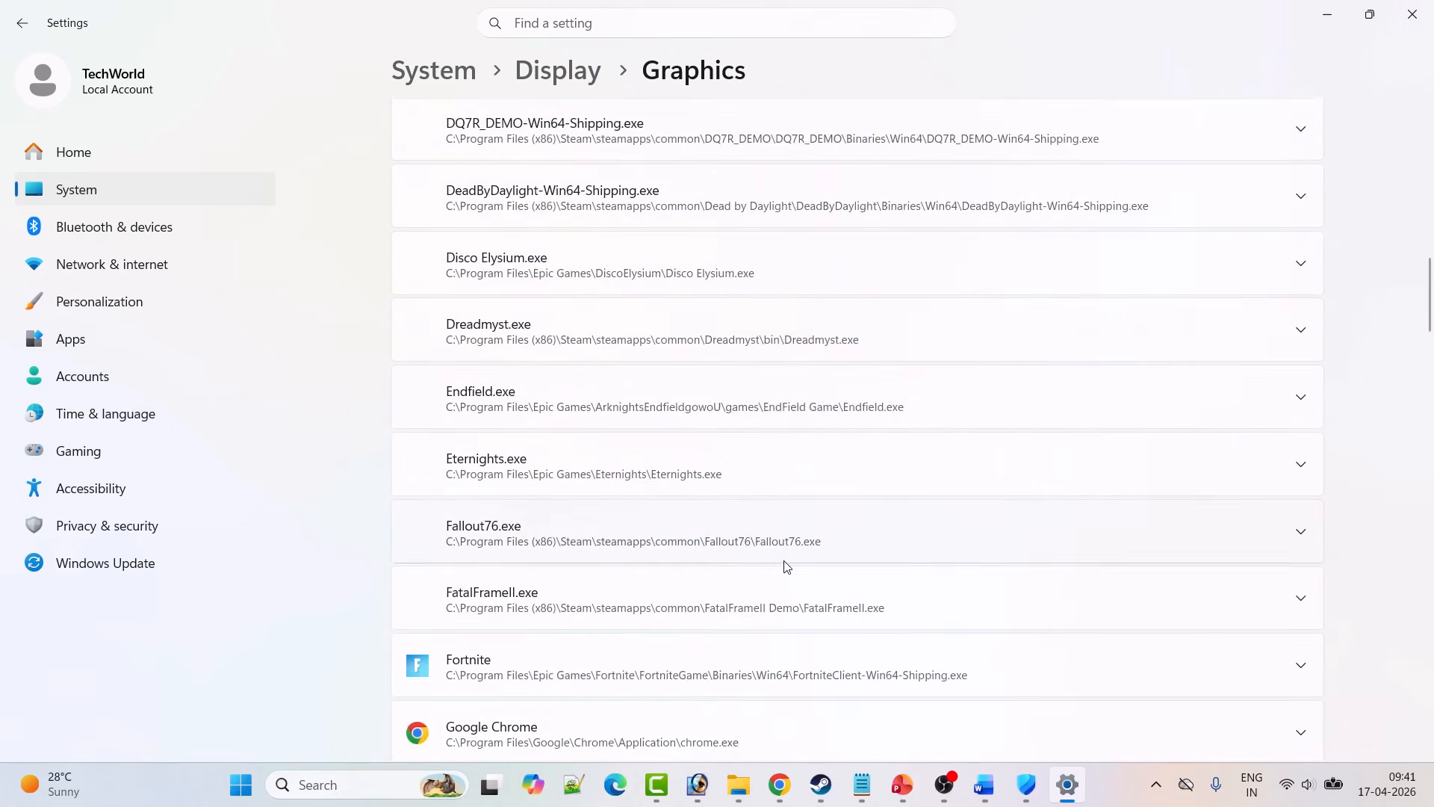
scroll(787, 566, down, 15)
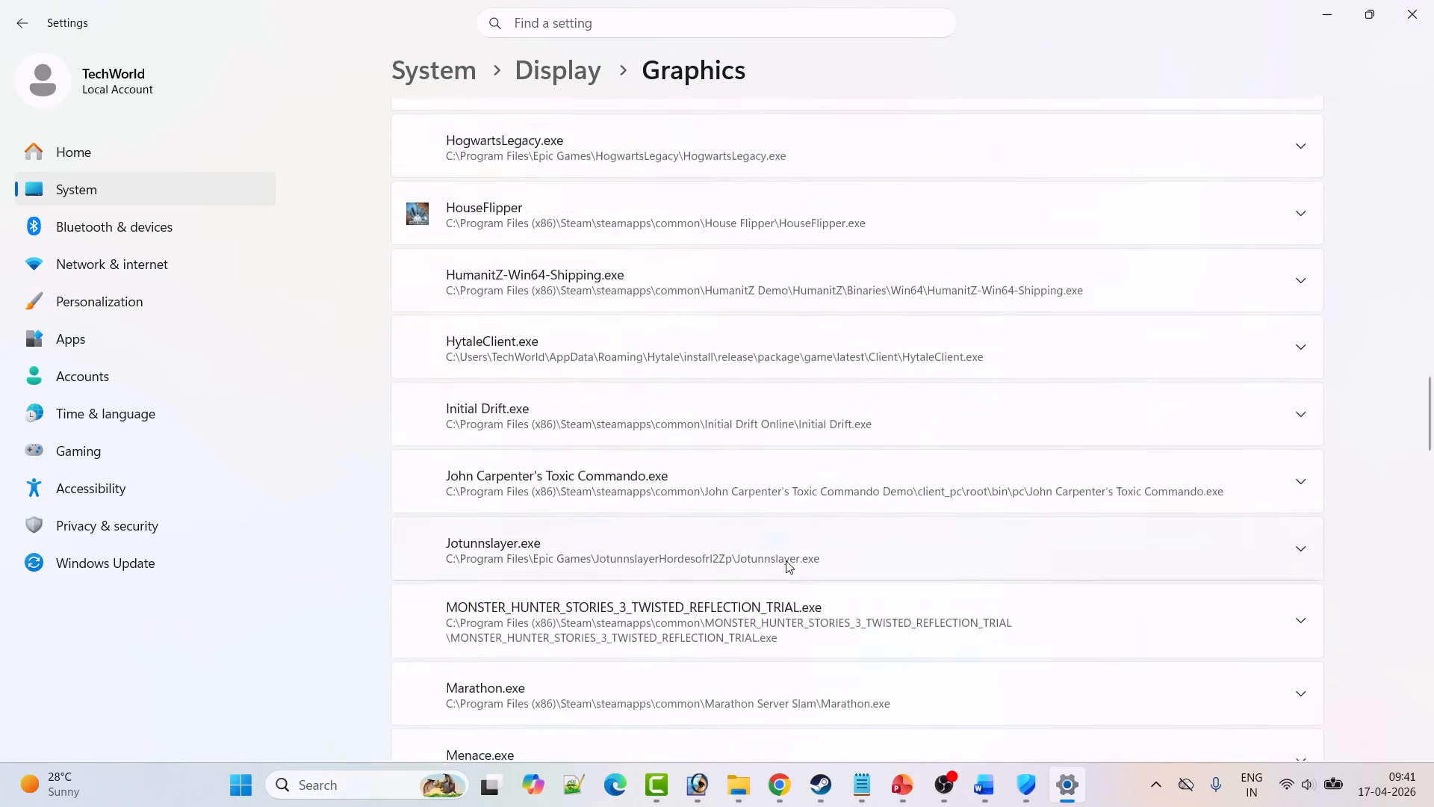
scroll(794, 567, down, 2)
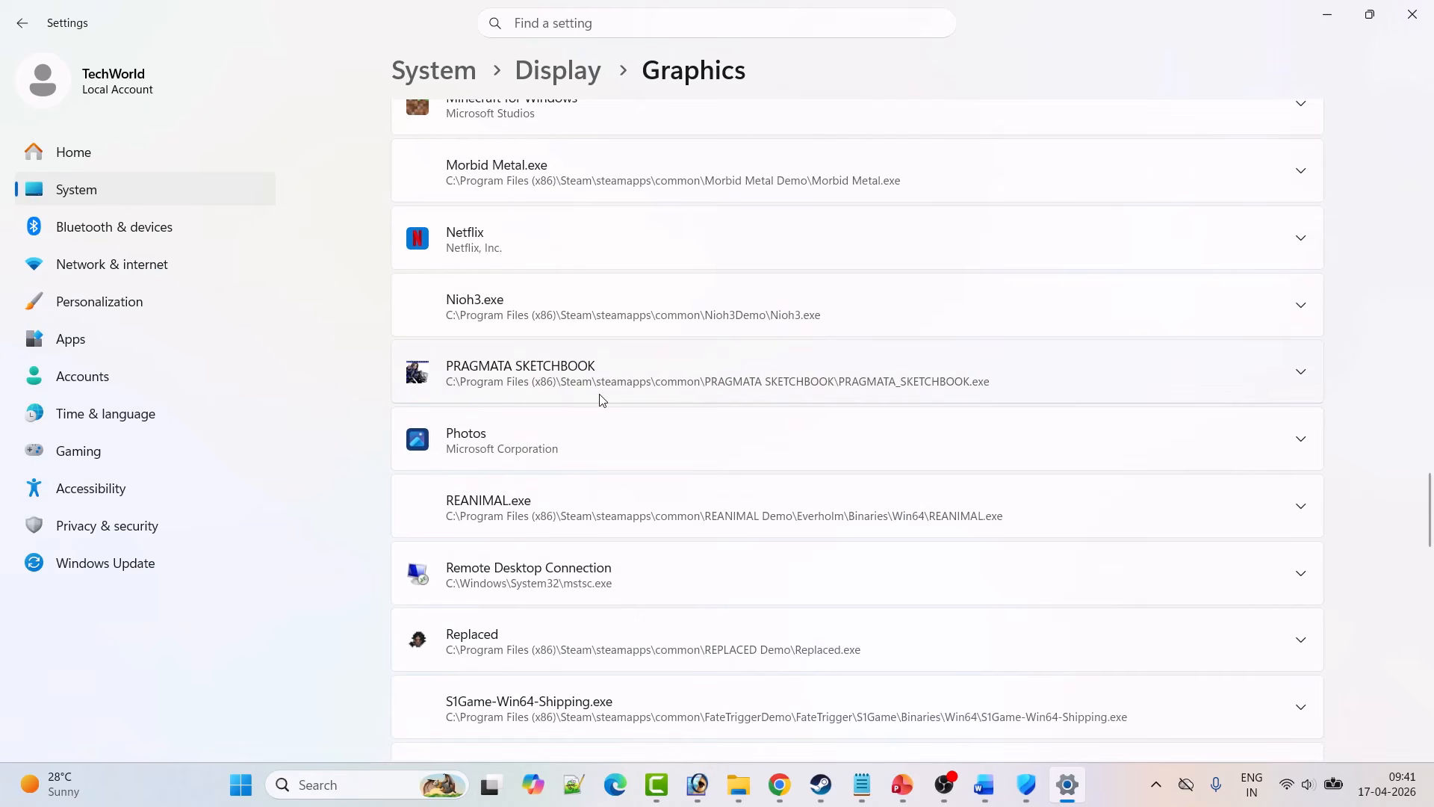
click(669, 381)
scroll(669, 381, up, 1)
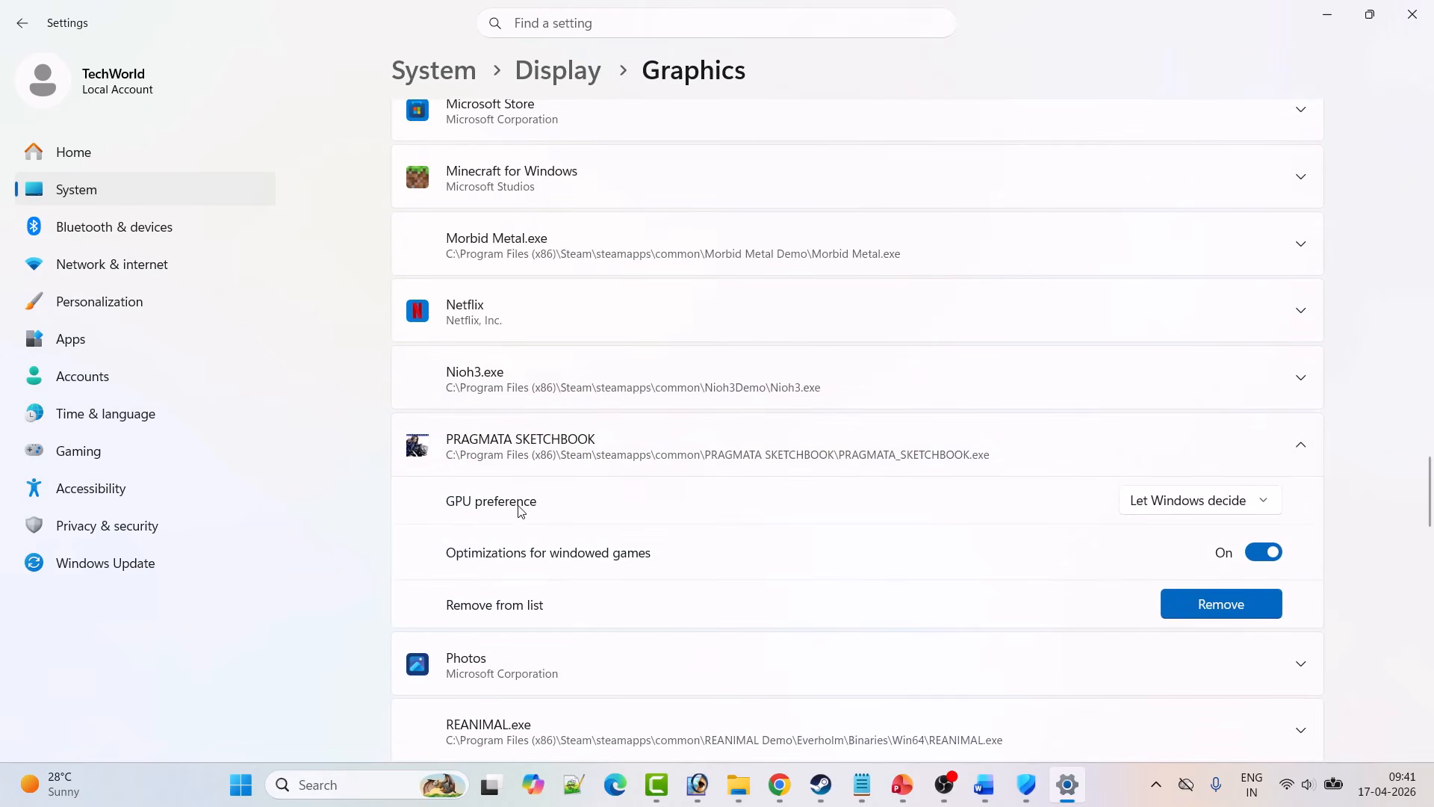
click(1162, 506)
click(1079, 572)
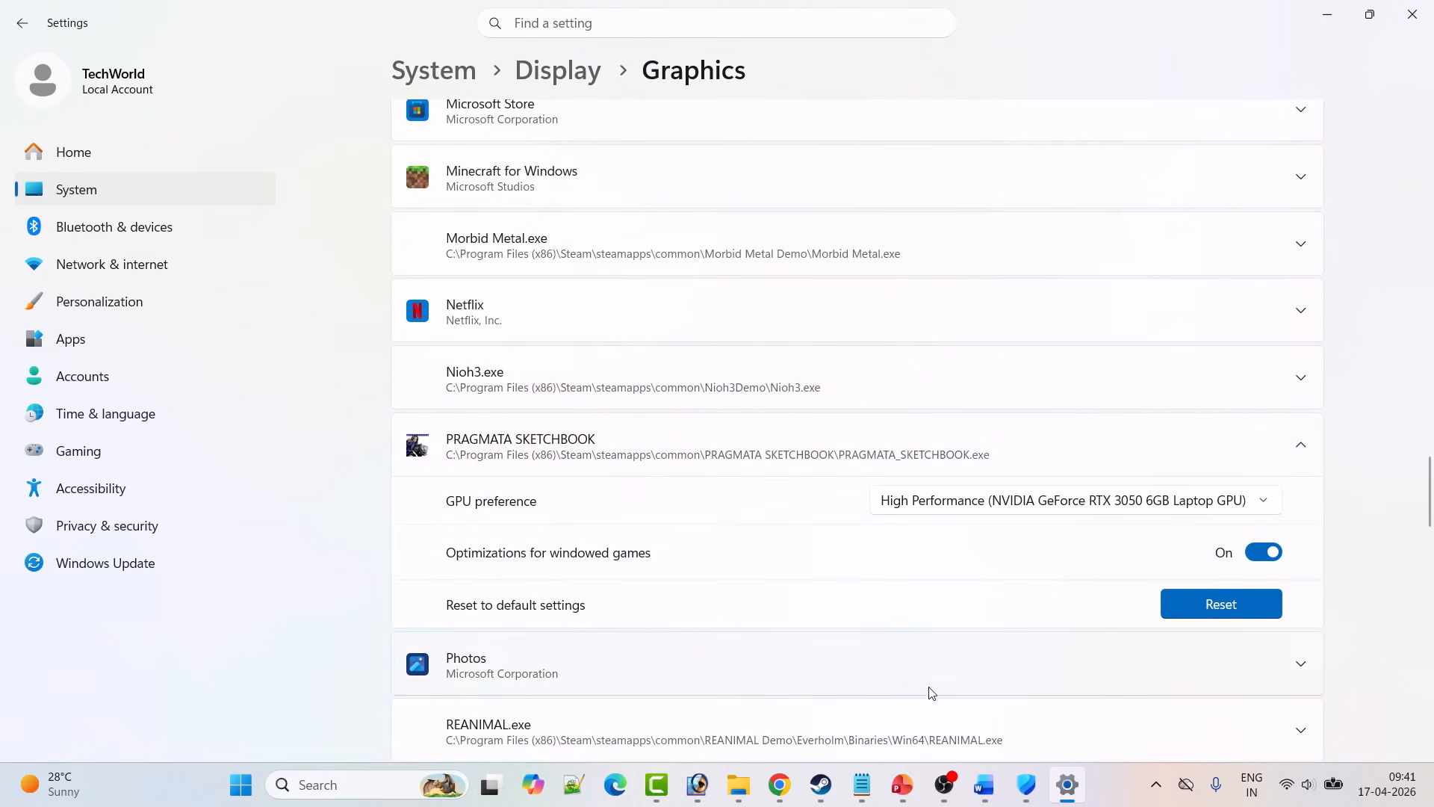
- Check the PRAGMATA SKETCHBOOK demo page in Steam, and switch to the Word document to view Fix 12 on disabling overlays
click(821, 784)
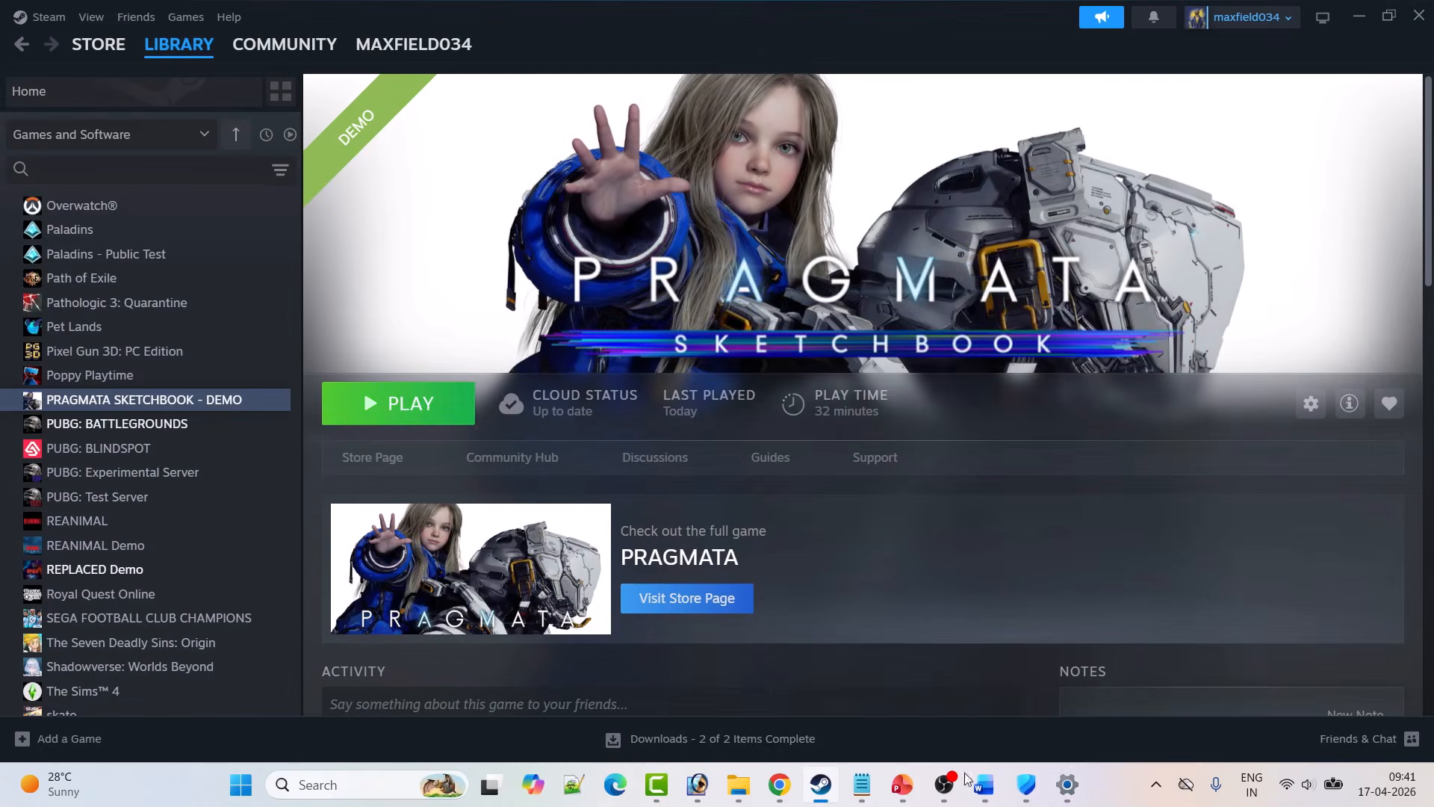
click(984, 785)
scroll(611, 477, down, 4)
scroll(611, 476, down, 1)
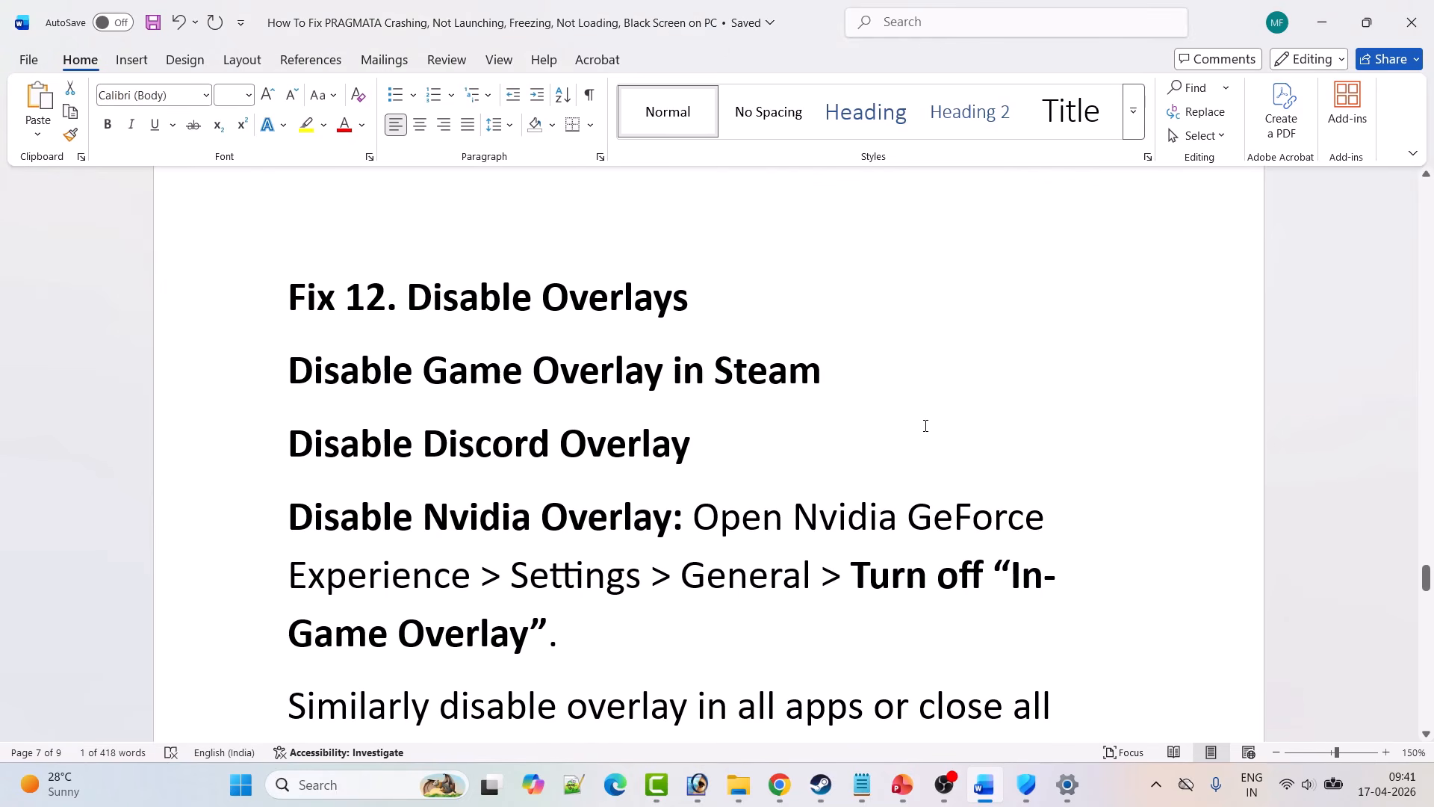
- In the PRAGMATA SKETCHBOOK demo's Steam properties, turn the in-game Steam Overlay off and back on, and close the properties
click(821, 785)
mouse_move(164, 53)
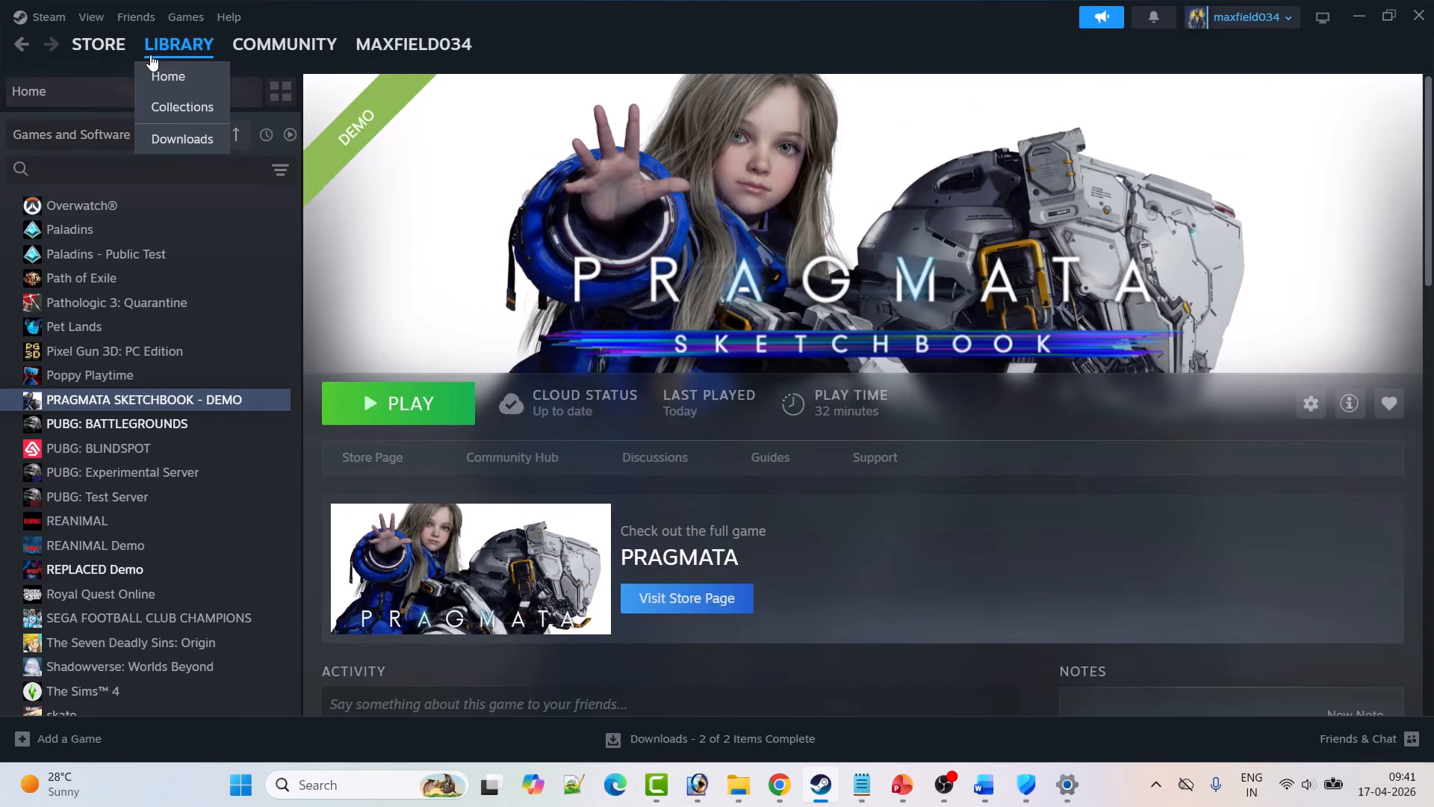
right_click(117, 402)
click(183, 544)
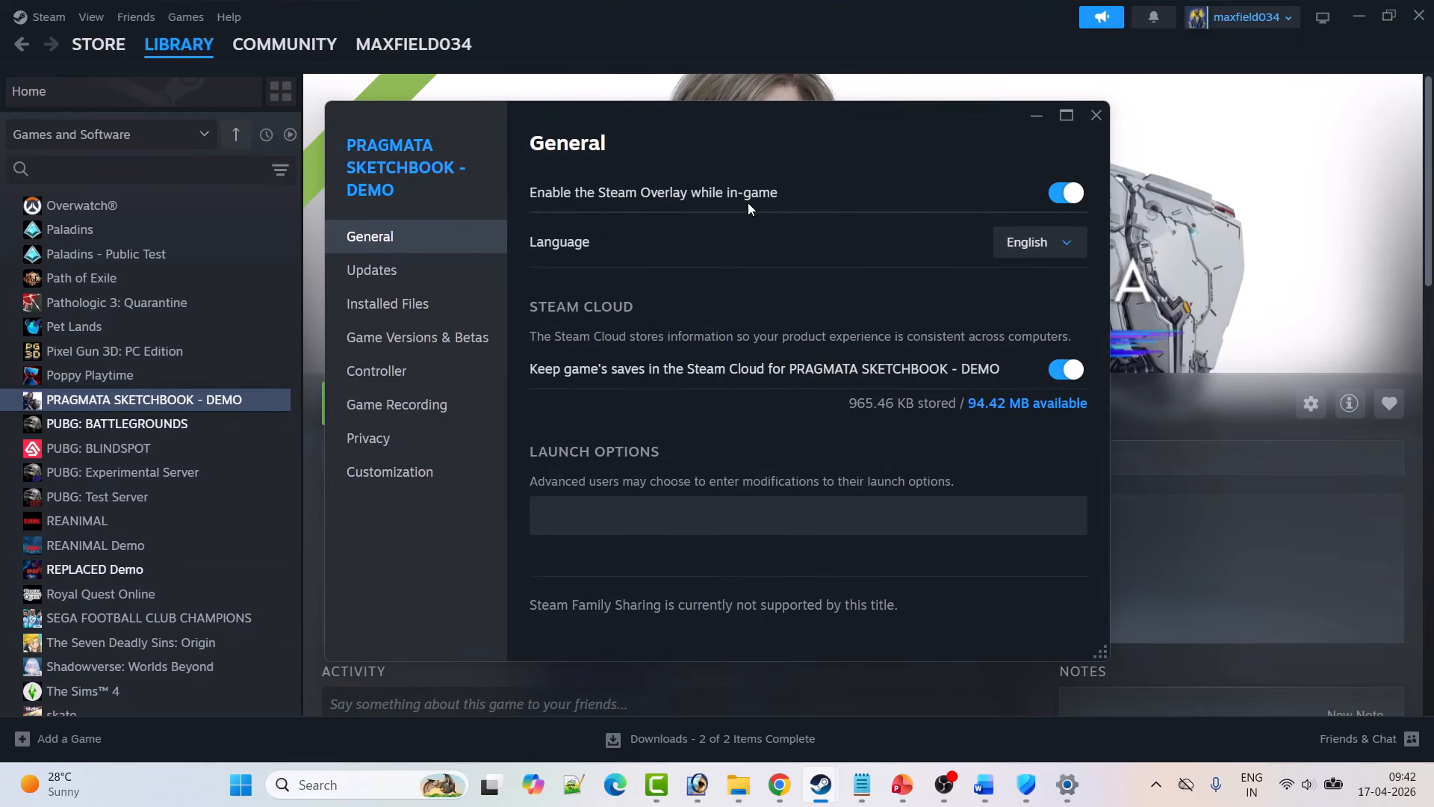
click(1058, 196)
click(1082, 194)
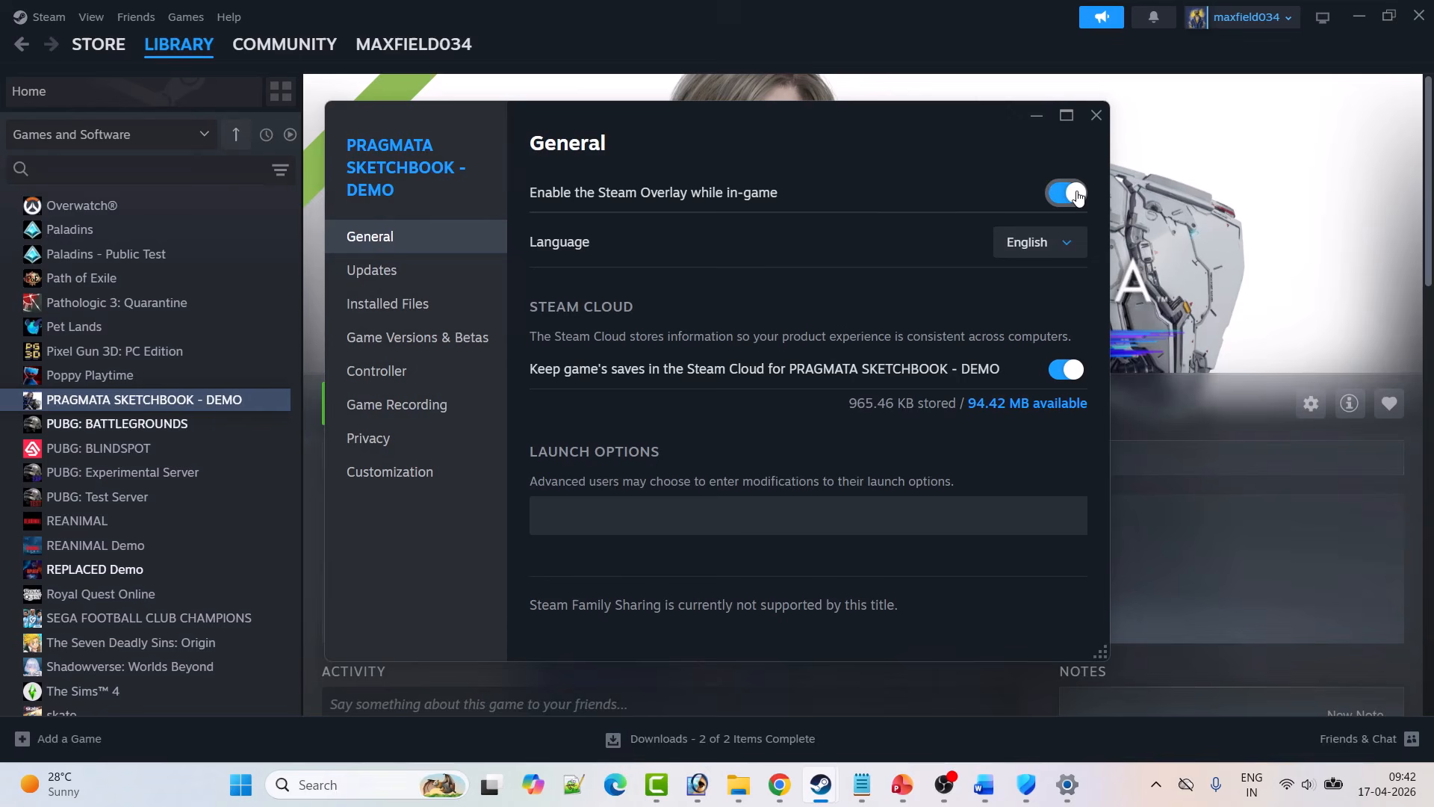
click(1104, 119)
- Read the remaining Fix 12 overlay instructions and Fix 13 on closing conflicting programs in the Word document
key(alt+Tab)
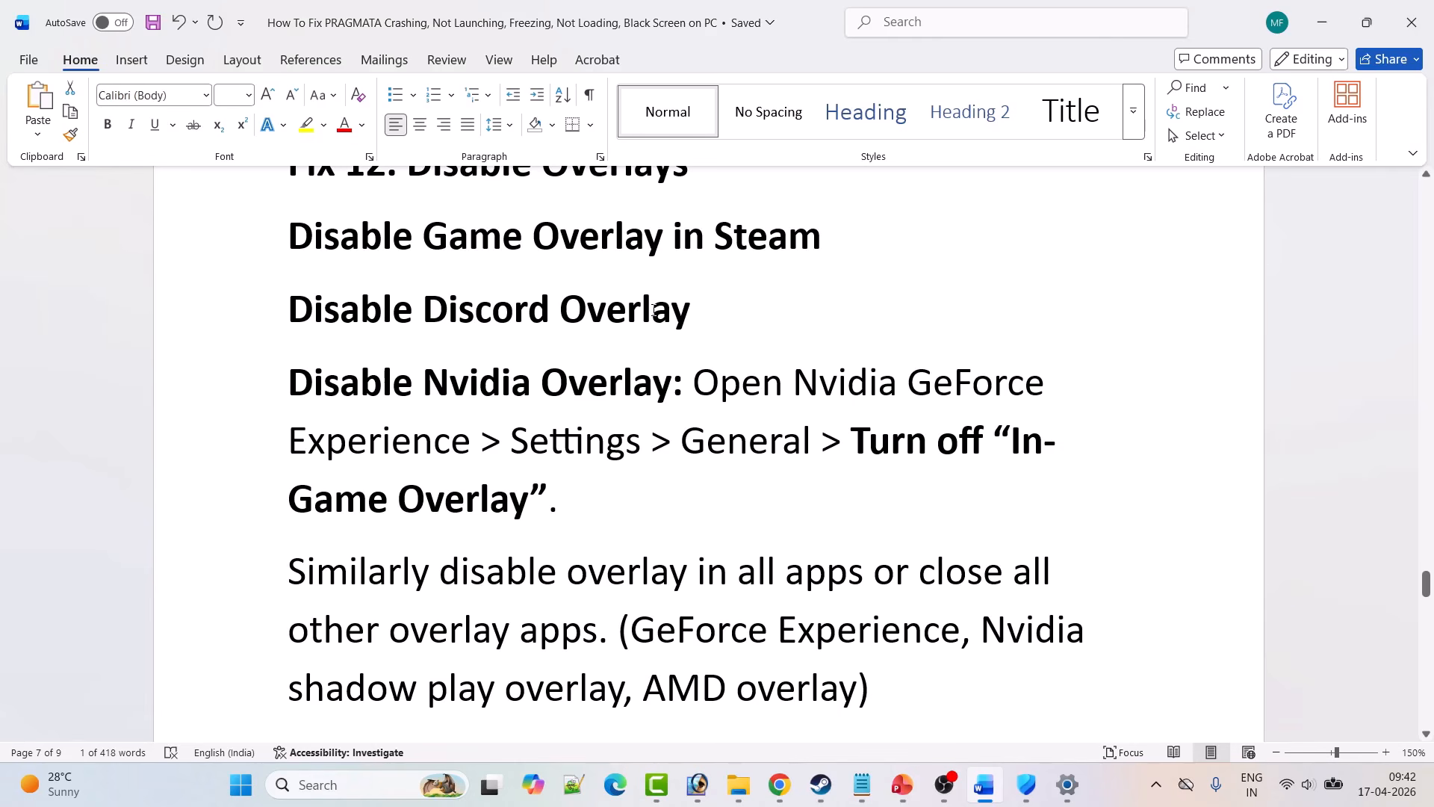
scroll(455, 252, down, 3)
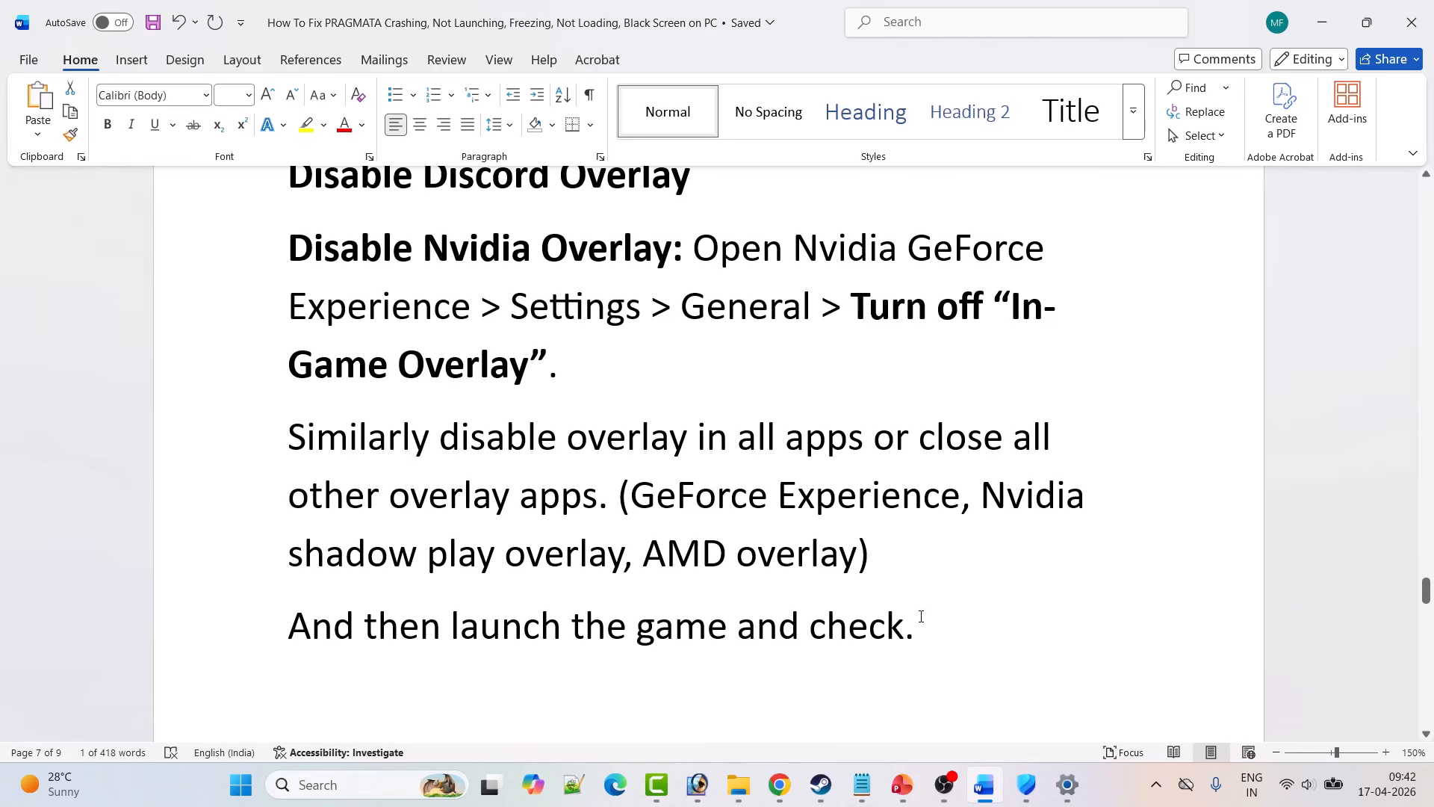
scroll(921, 616, down, 10)
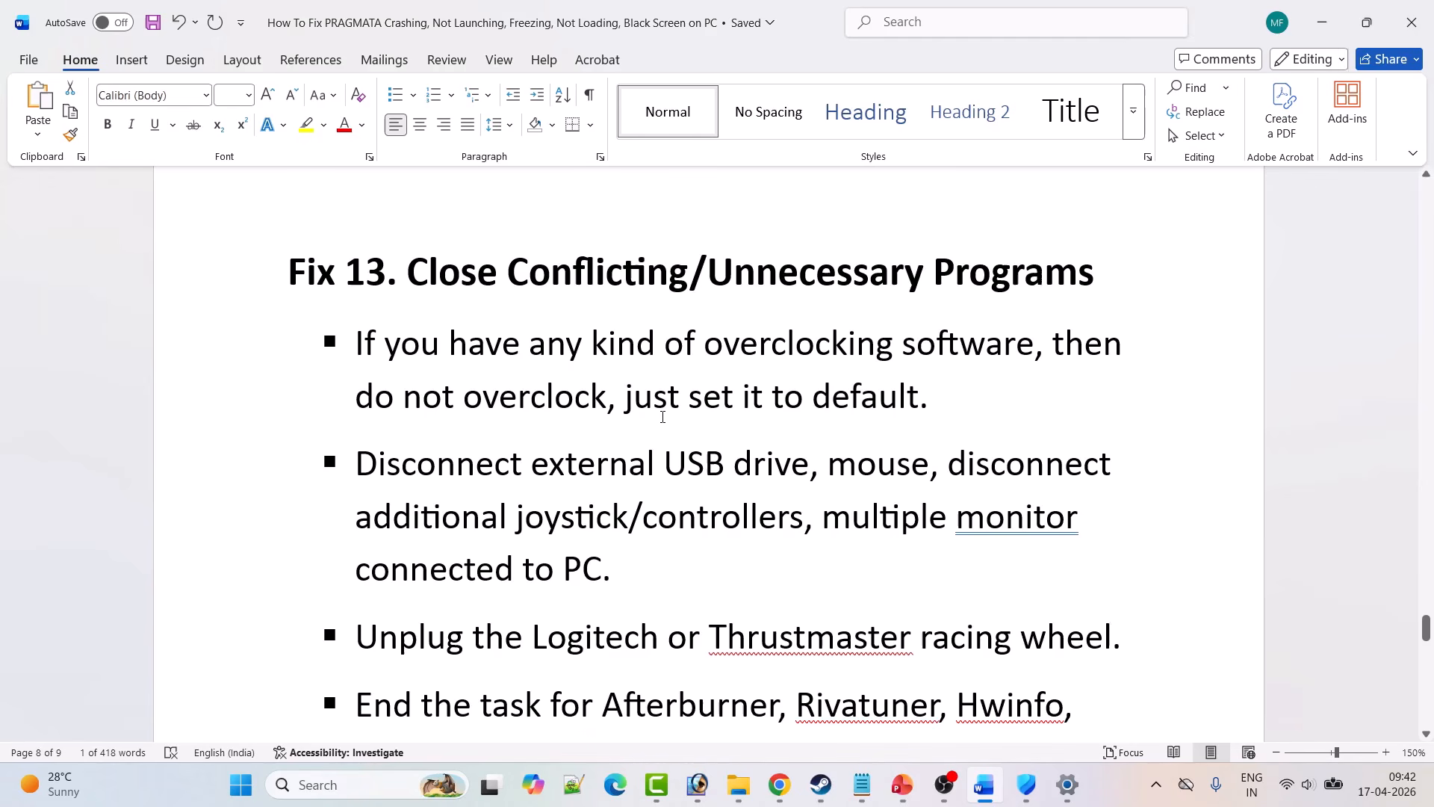
scroll(989, 409, down, 3)
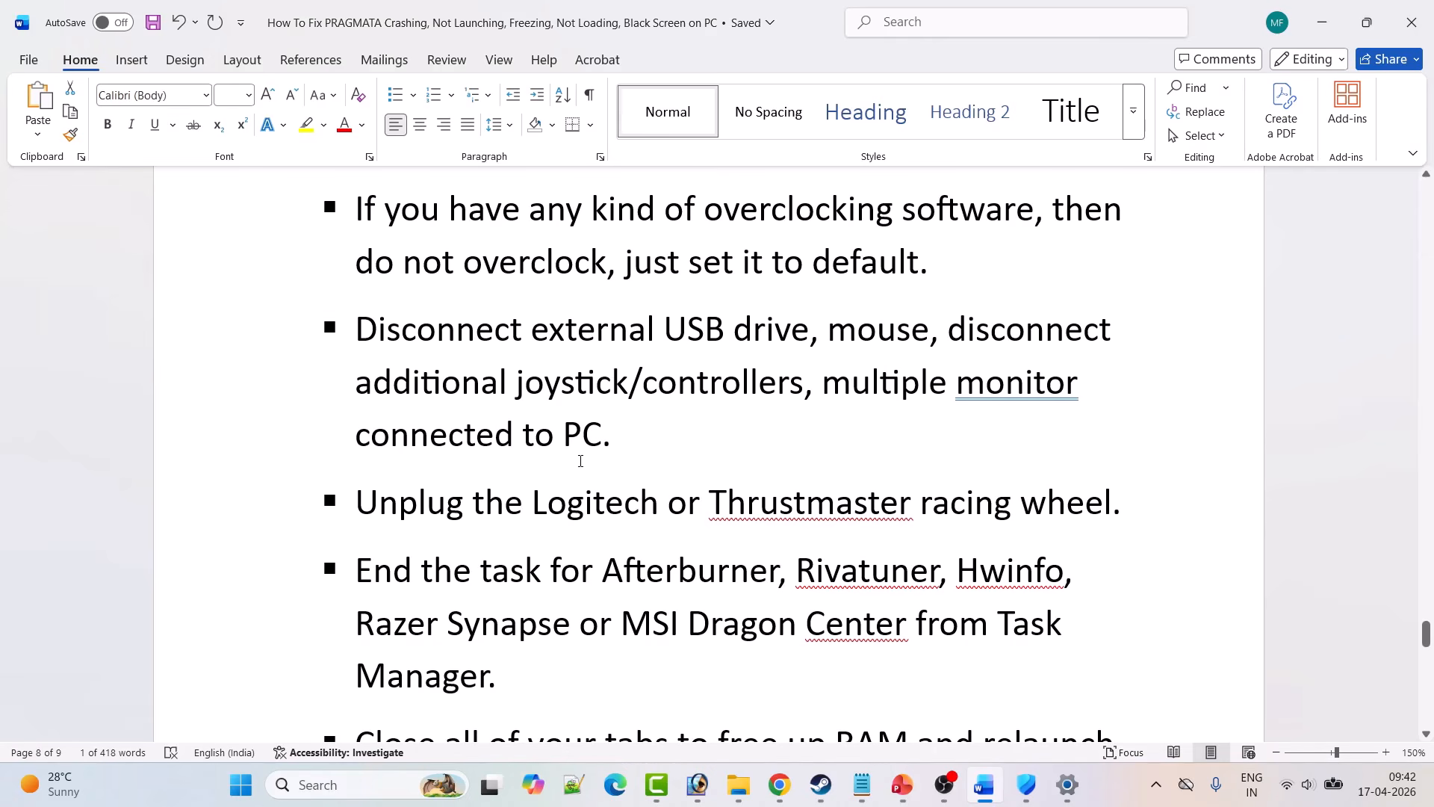
scroll(581, 461, down, 3)
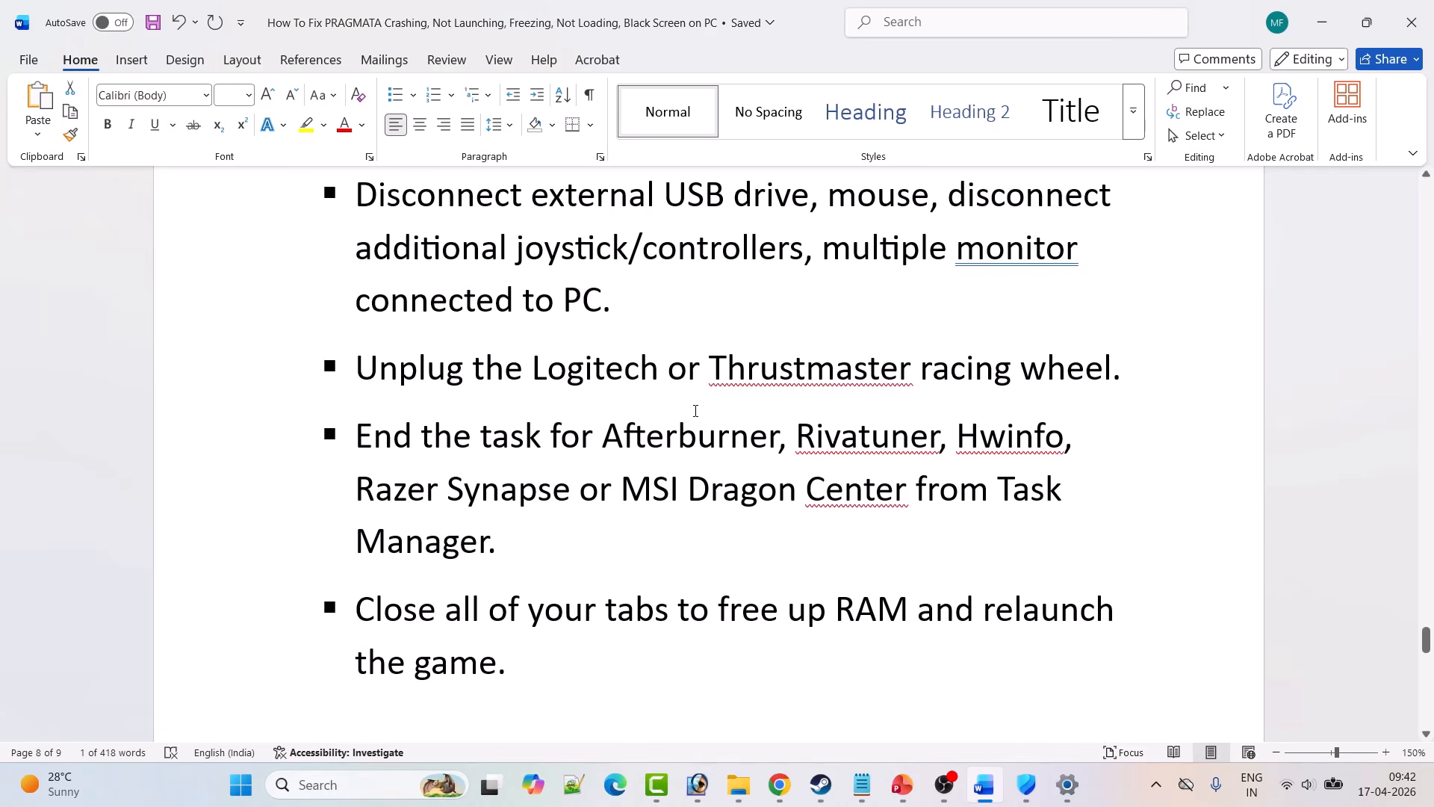
scroll(521, 331, down, 3)
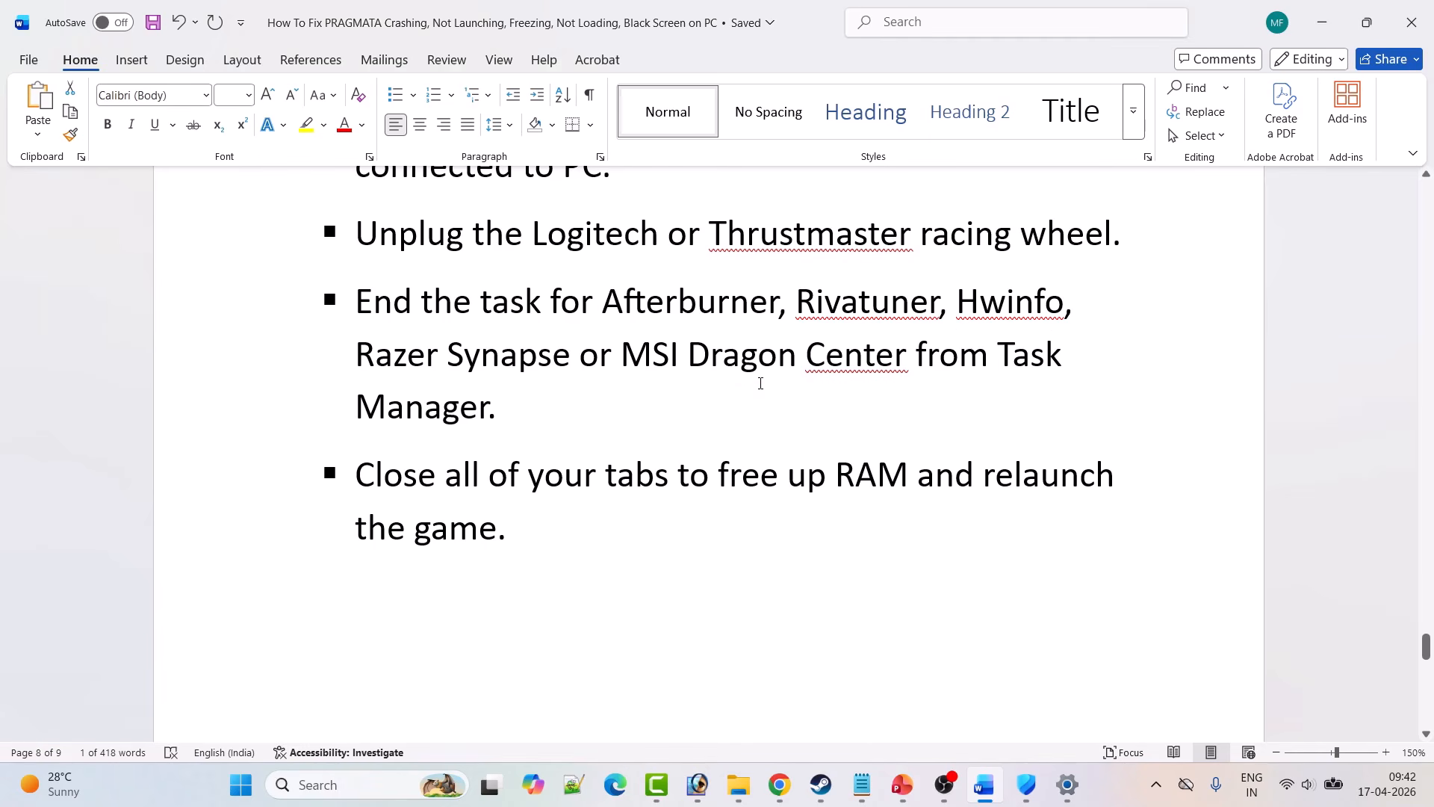
scroll(504, 416, down, 1)
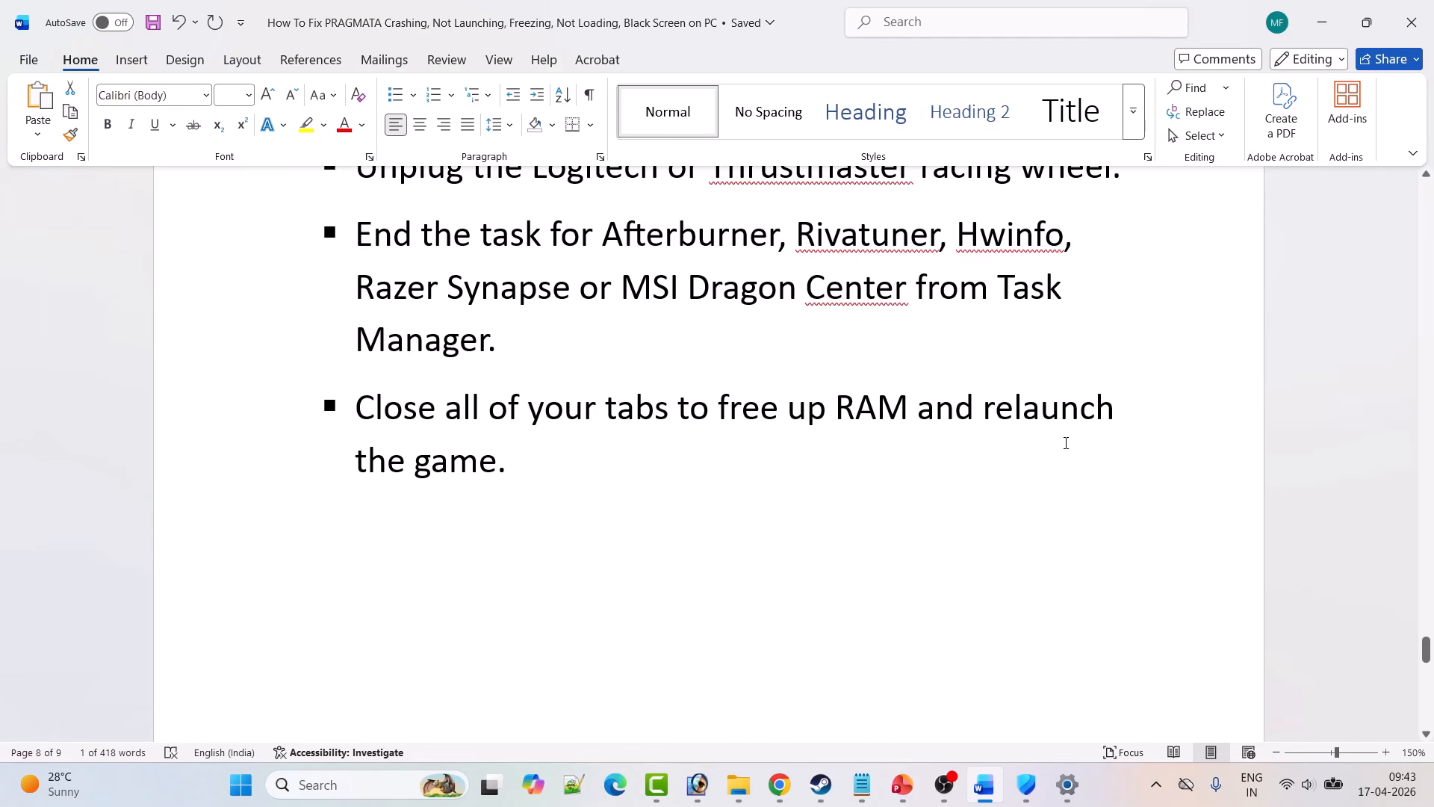
- View Fix 14 in the Word document, open Windows Update in Settings and check for updates
scroll(492, 481, down, 6)
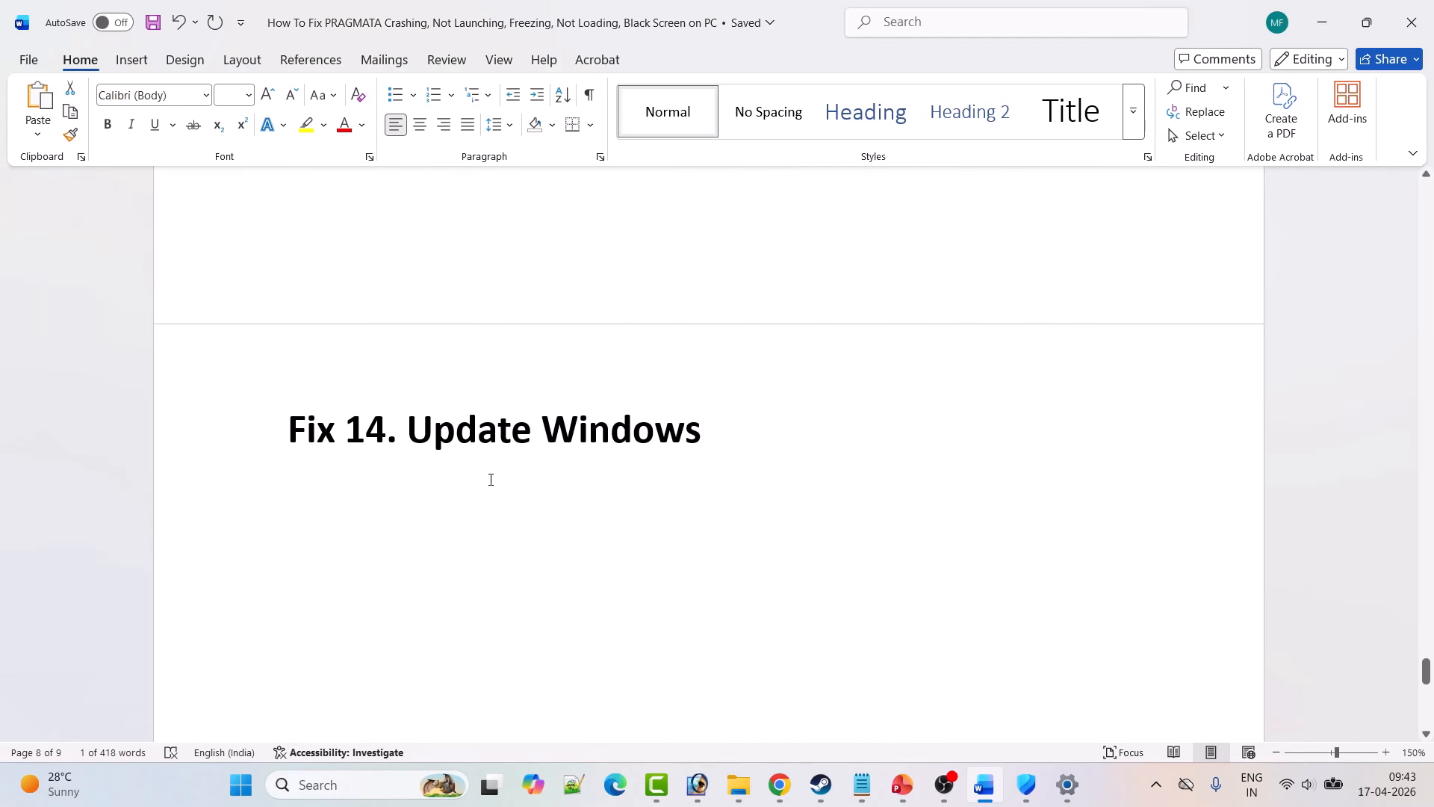
click(241, 777)
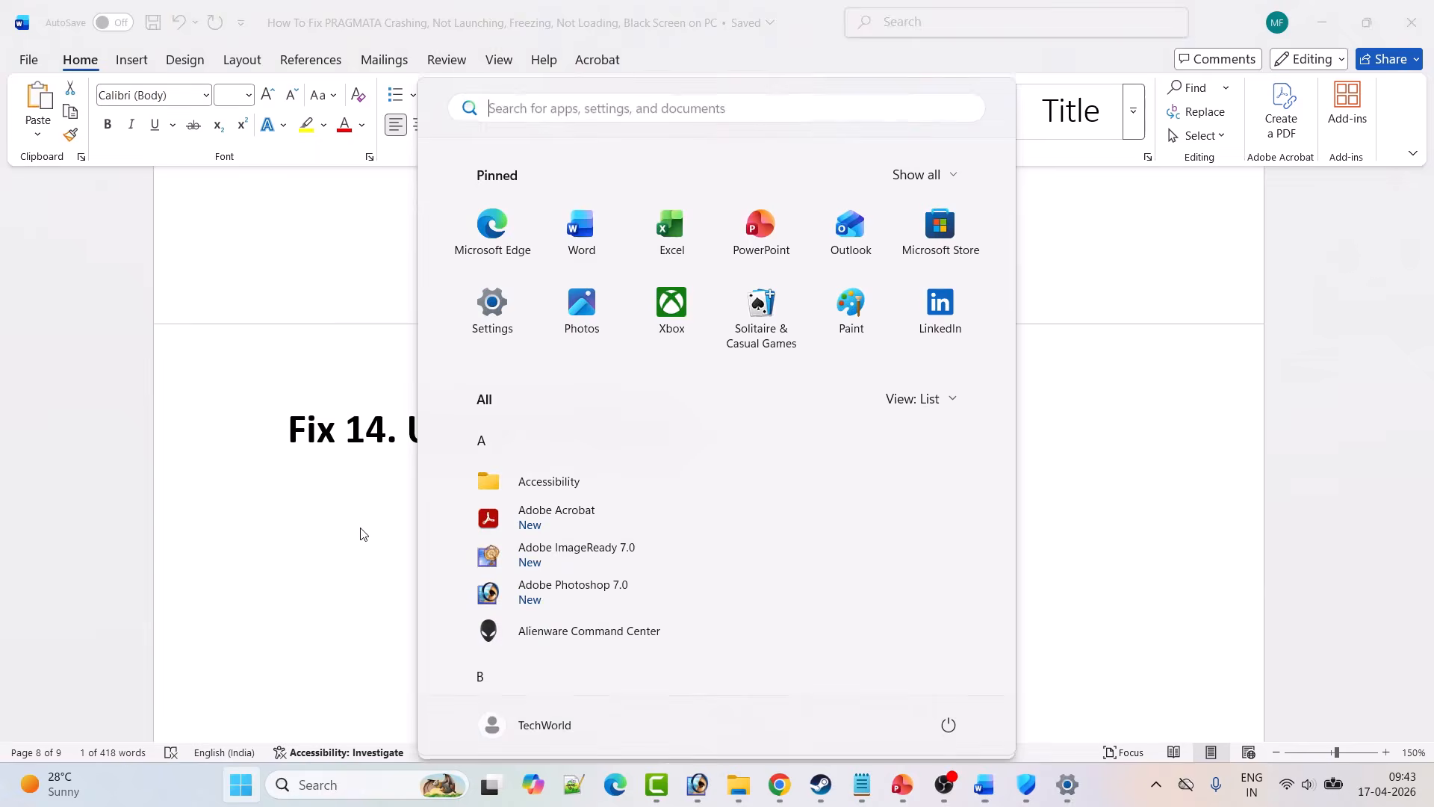
click(491, 312)
click(142, 566)
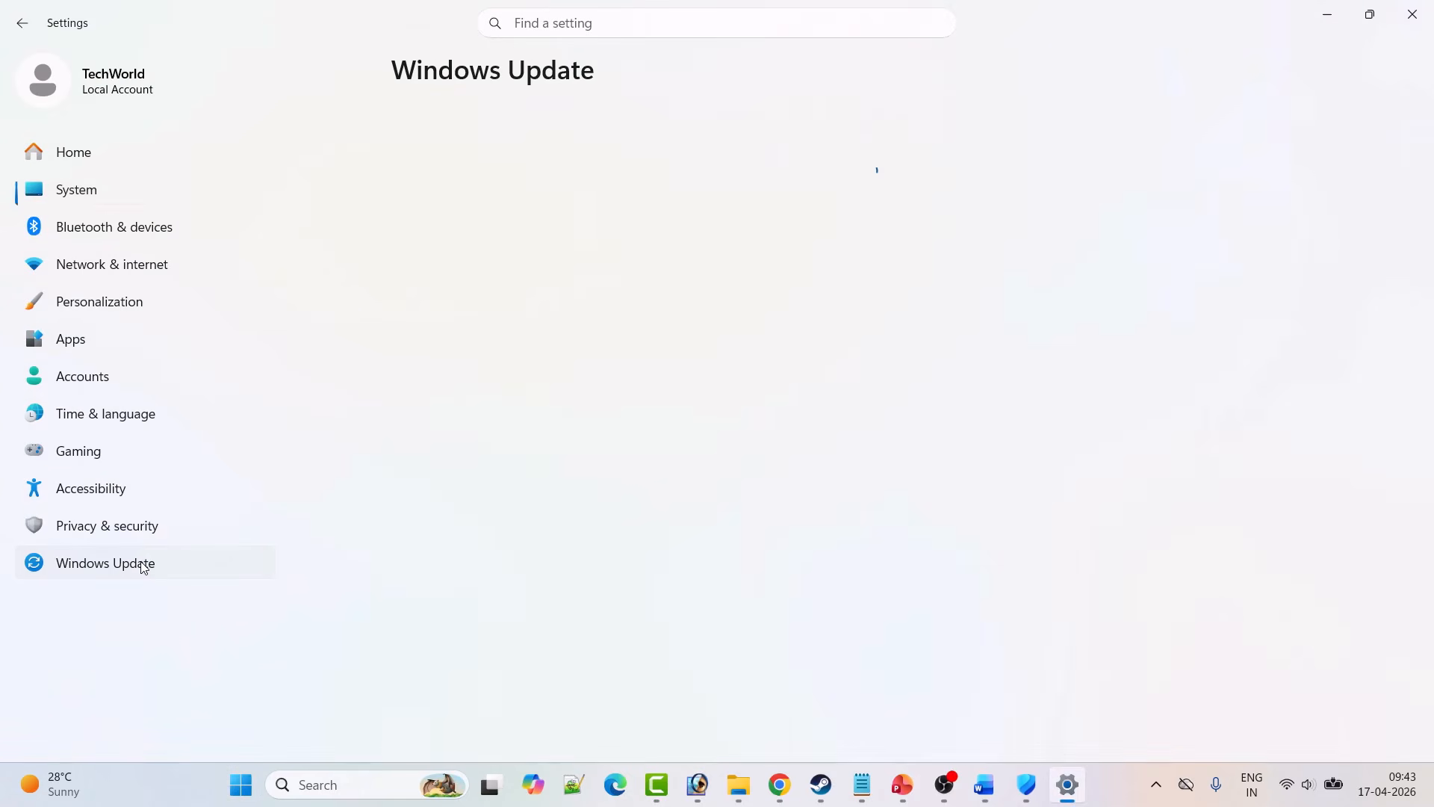
click(1268, 166)
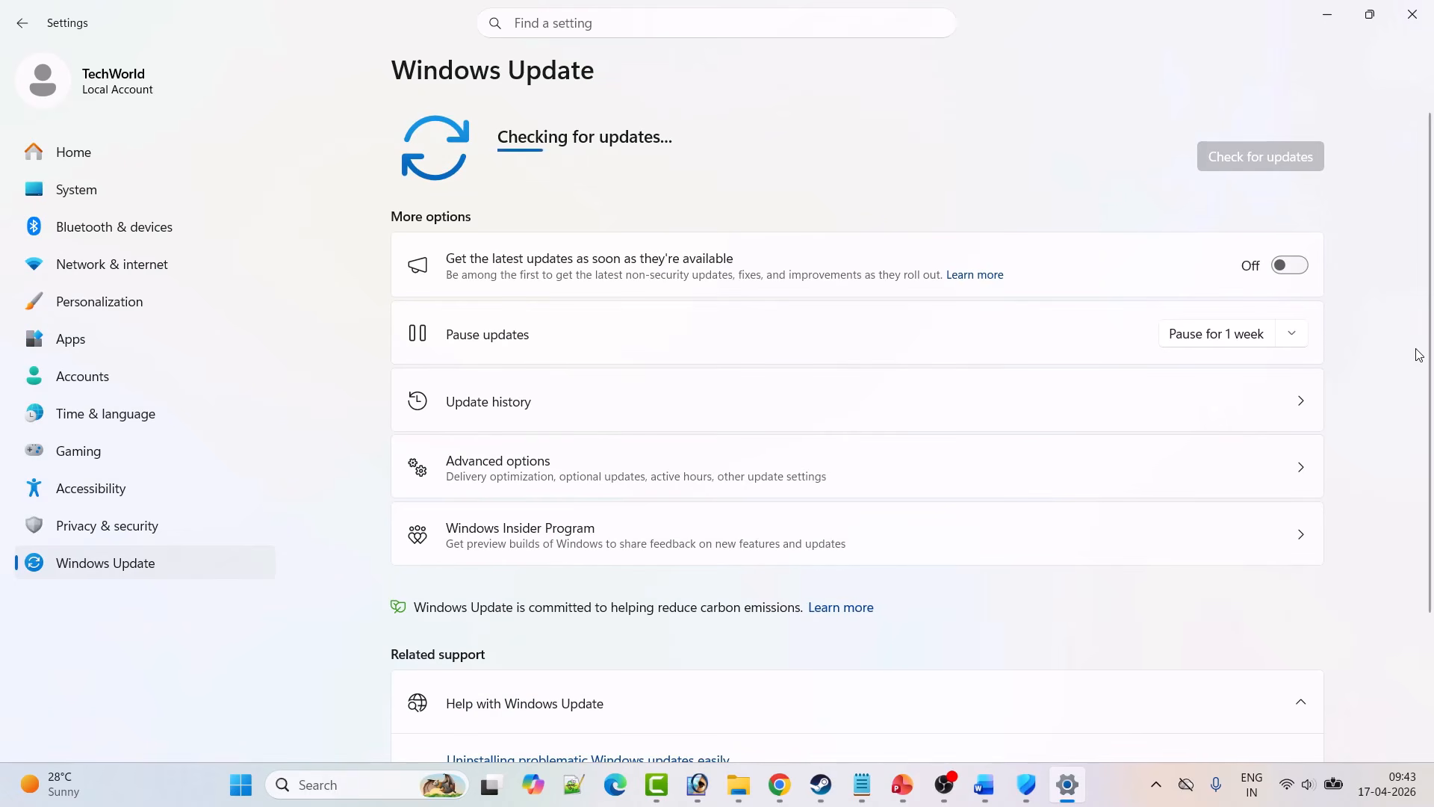
- Bring up the computer's Restart option, dismiss it without restarting, and switch to Steam
click(241, 784)
click(949, 720)
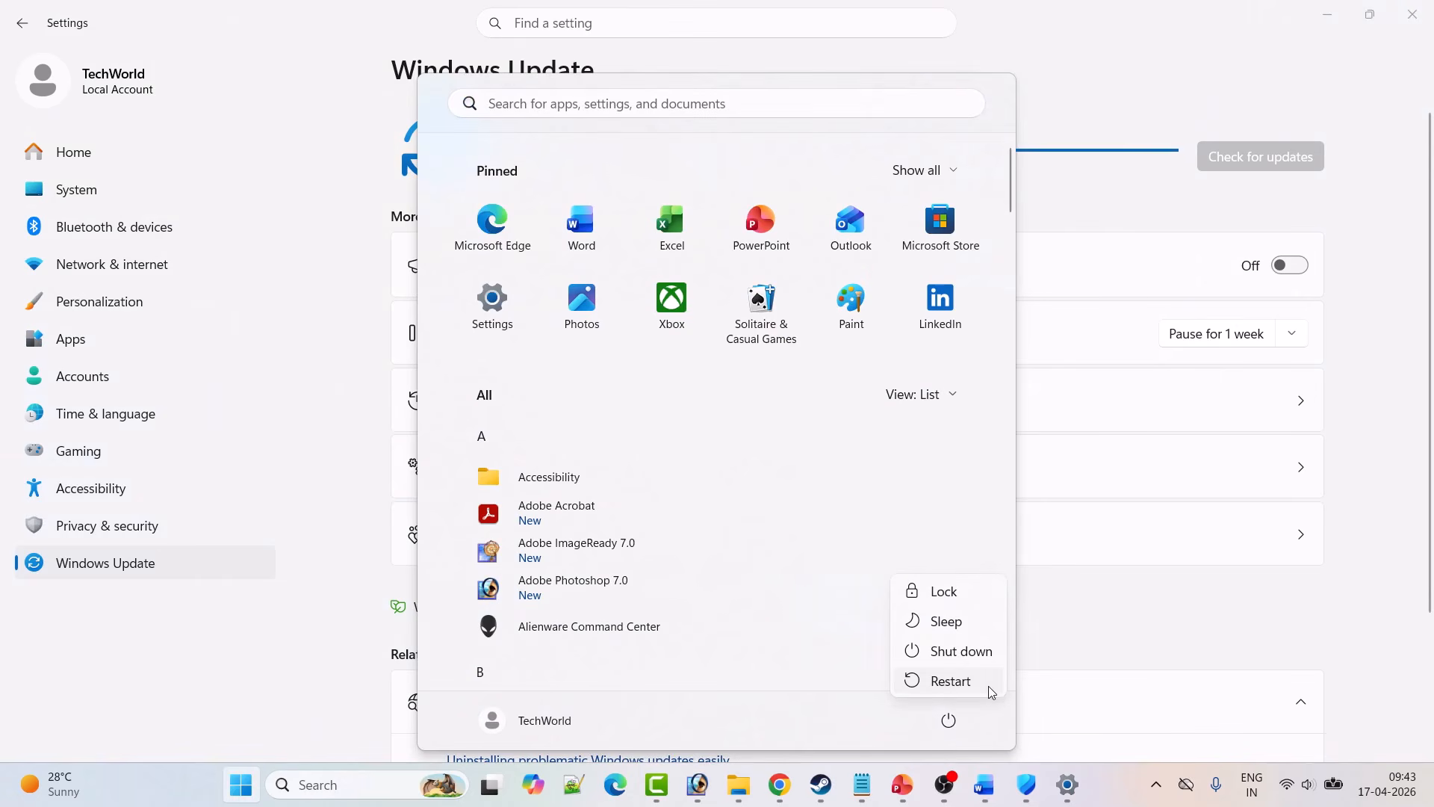
click(1318, 622)
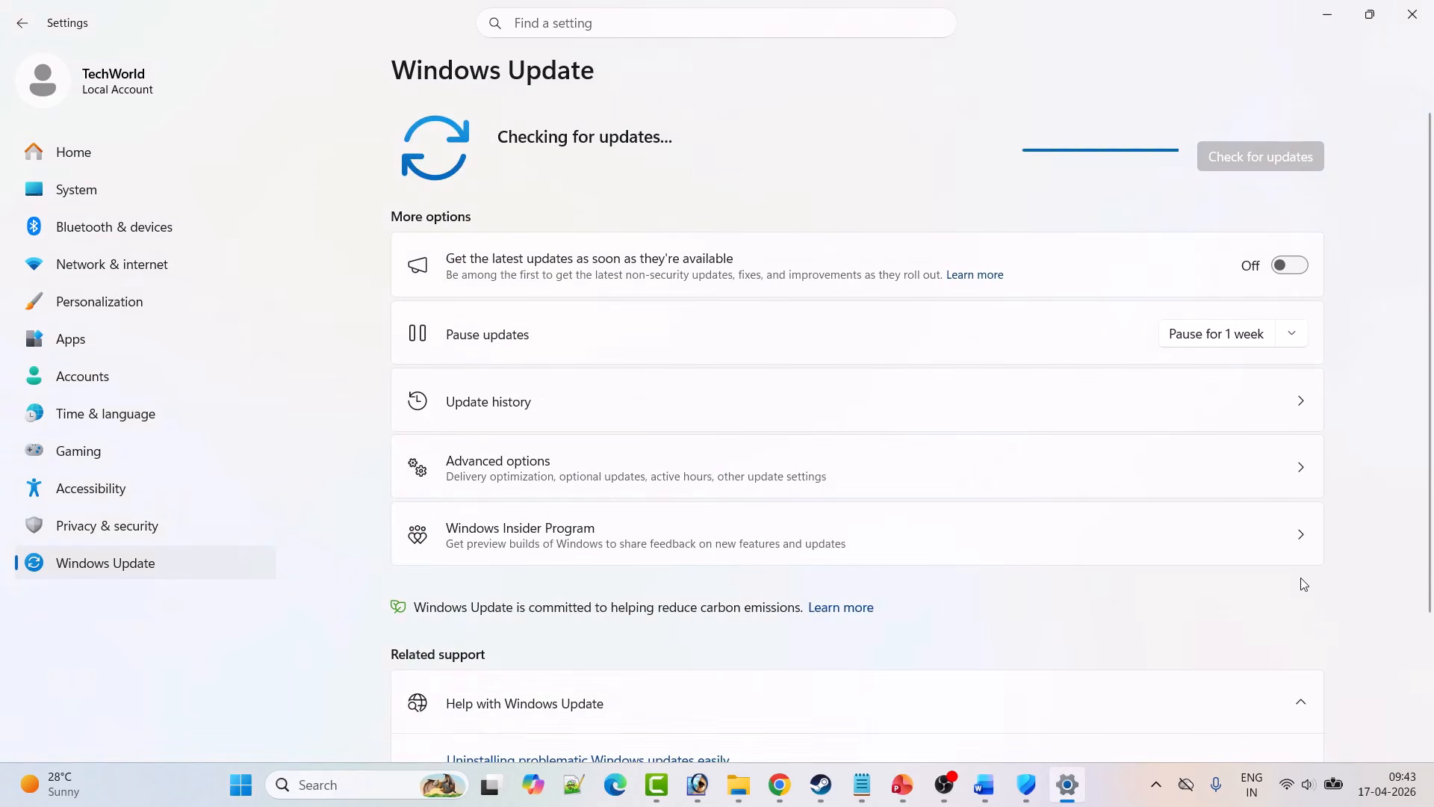
click(835, 788)
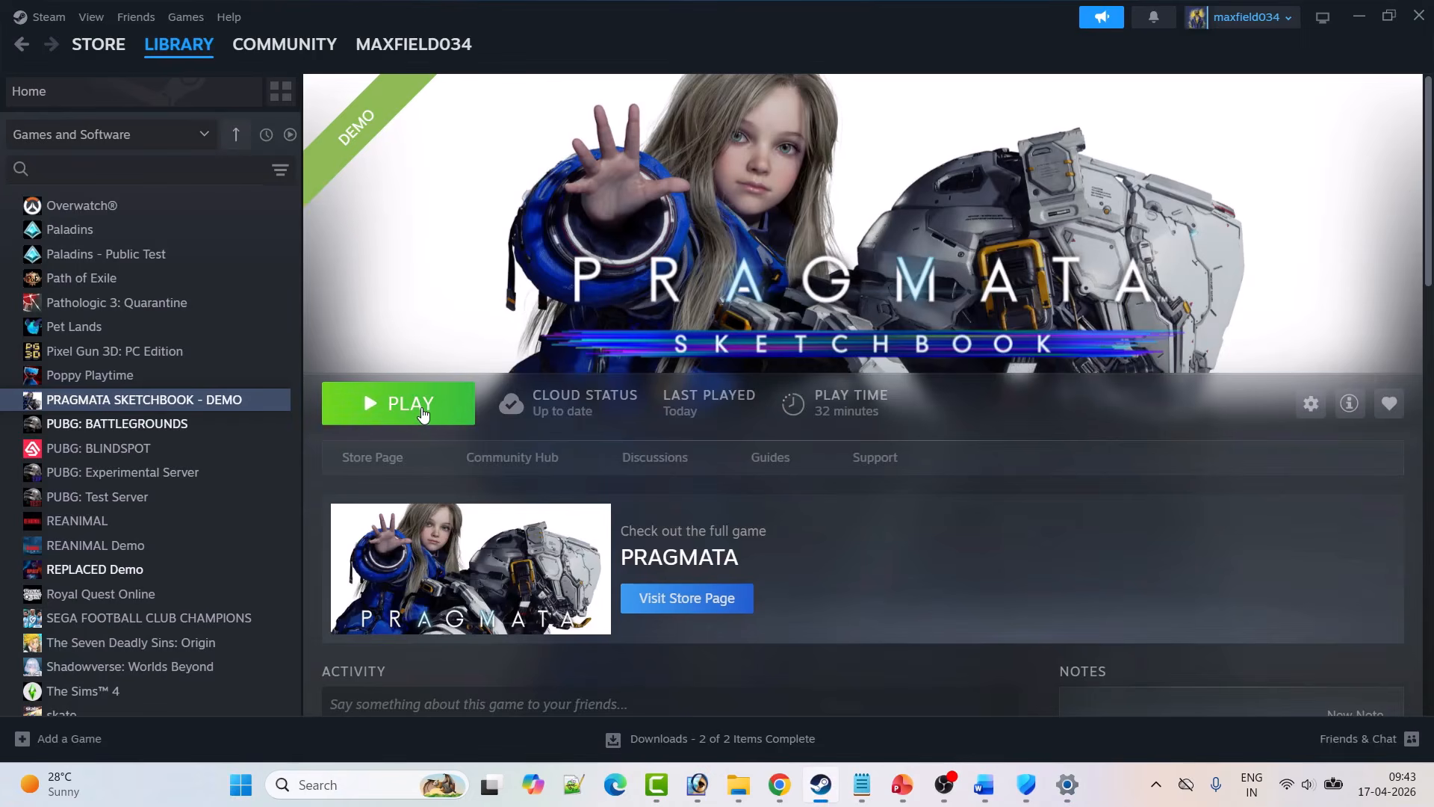
- Read Fix 15 on uninstalling and reinstalling the game in the Word document, highlighting its key phrases, and switch back to Steam
click(984, 785)
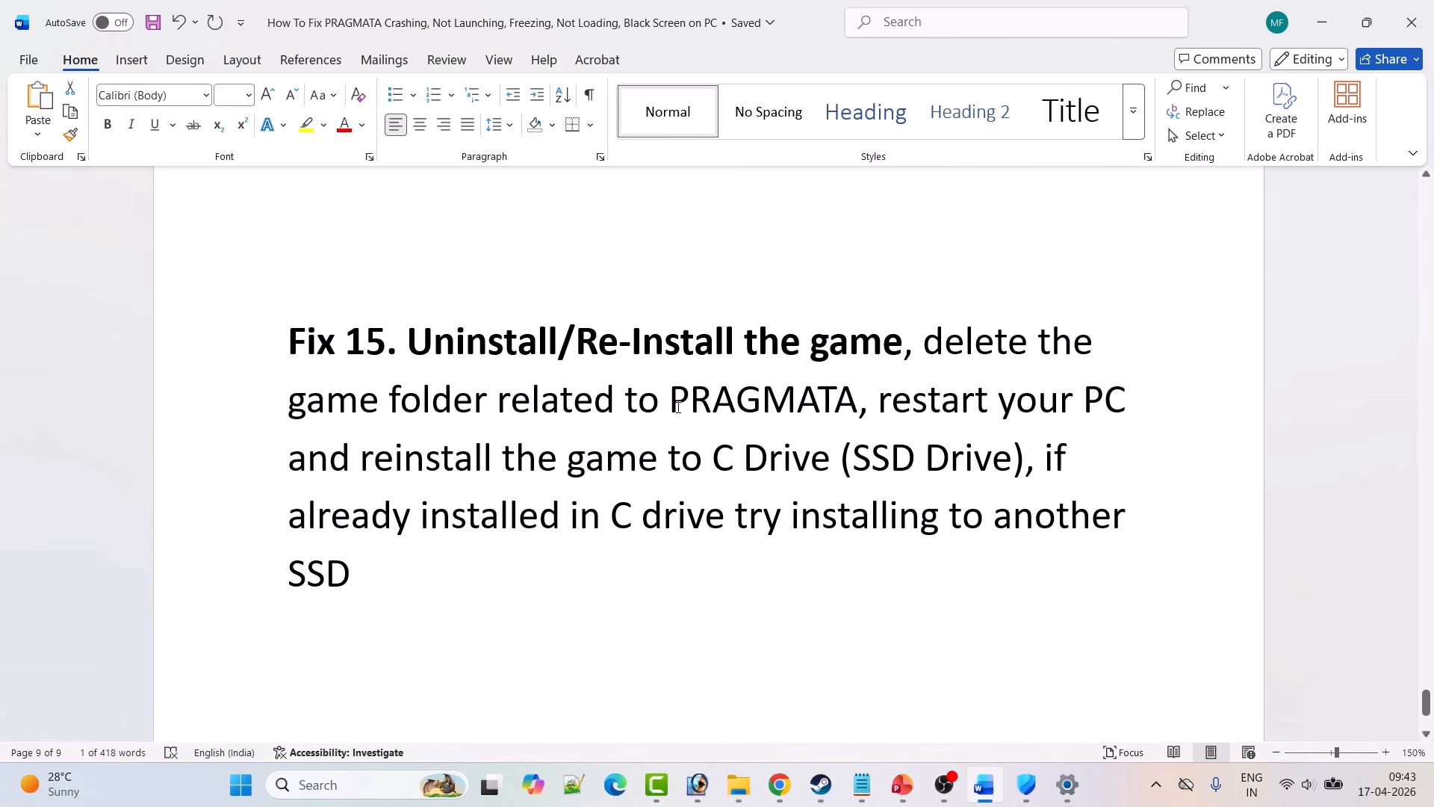
drag(670, 407, 1129, 409)
click(888, 413)
click(682, 458)
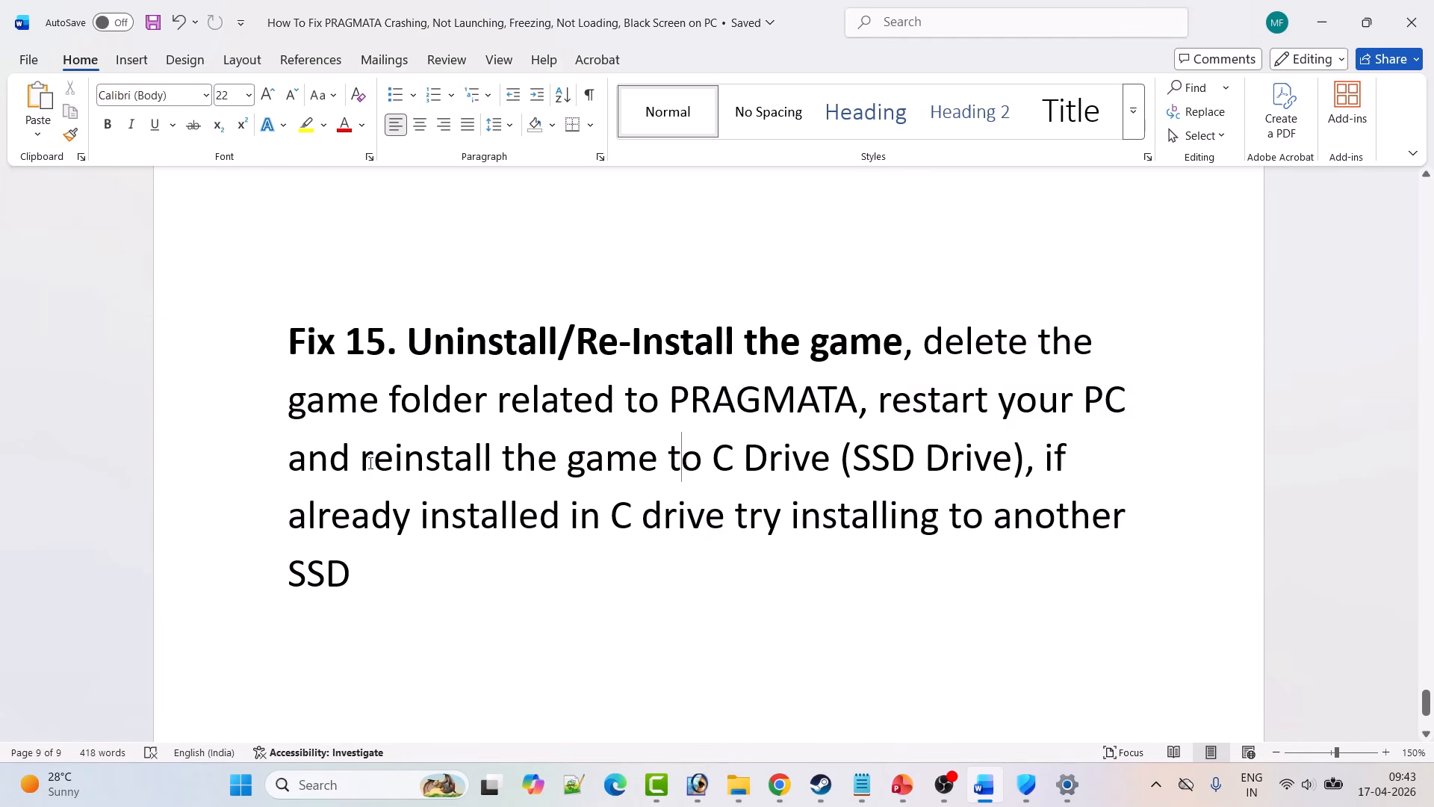
drag(370, 462, 973, 486)
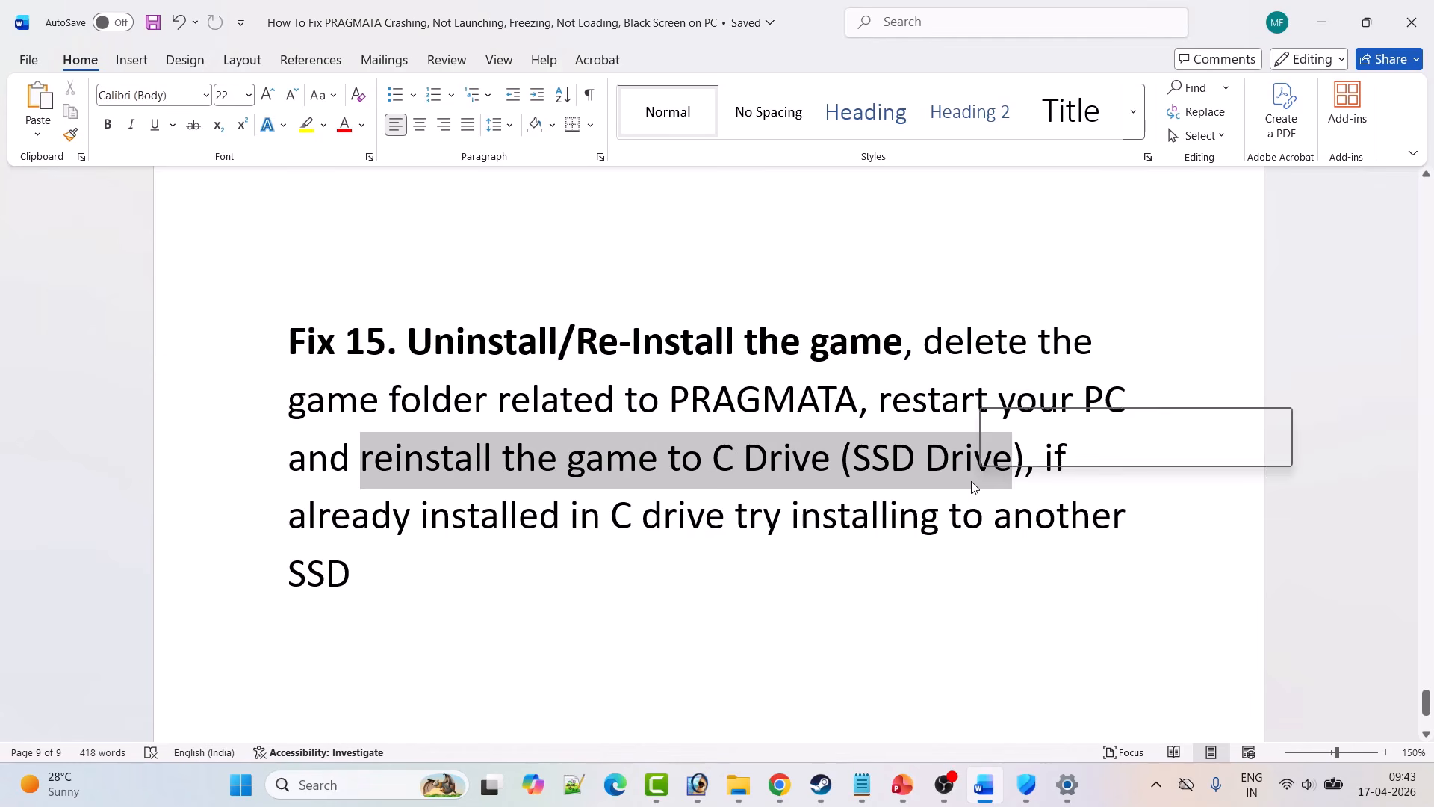
click(644, 517)
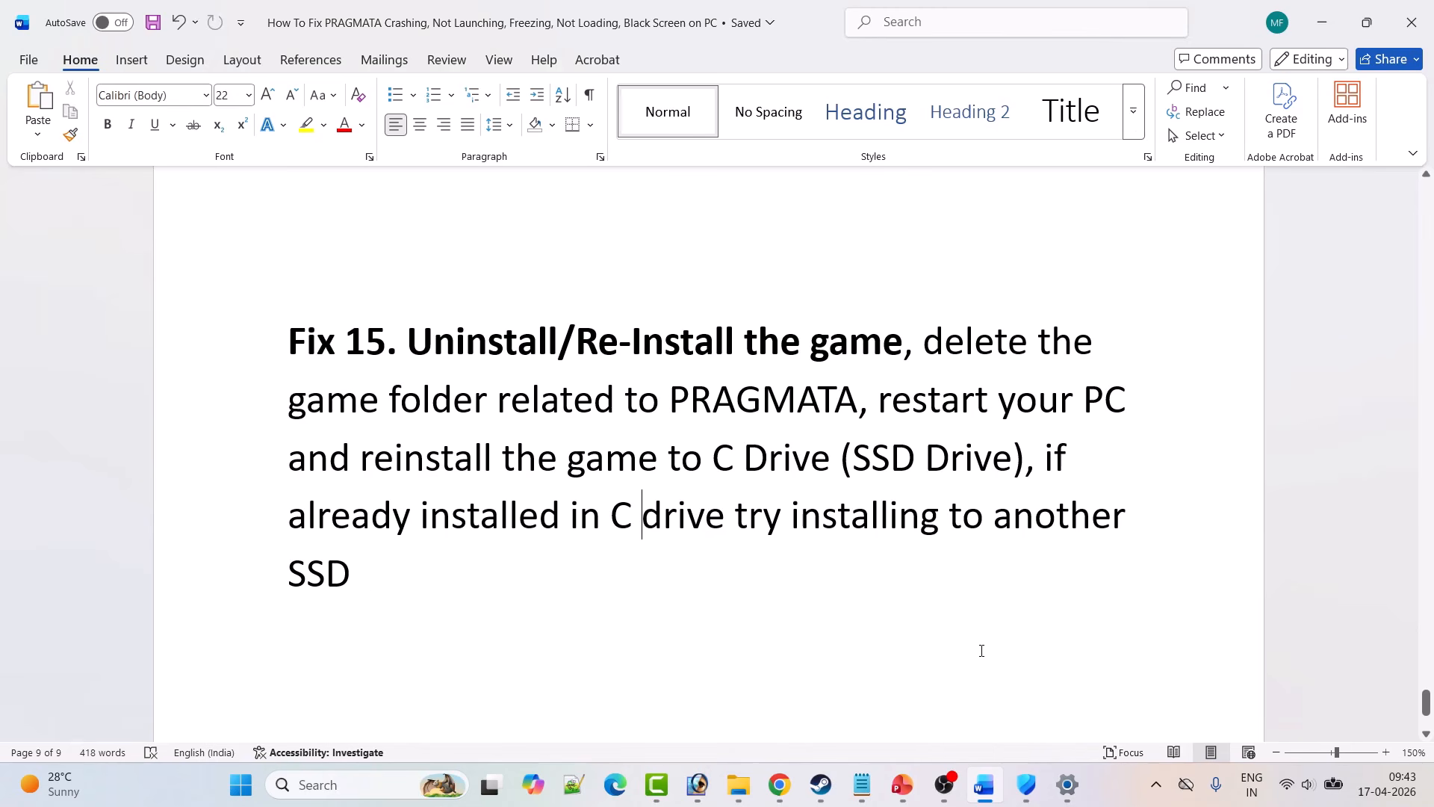
key(alt+Tab)
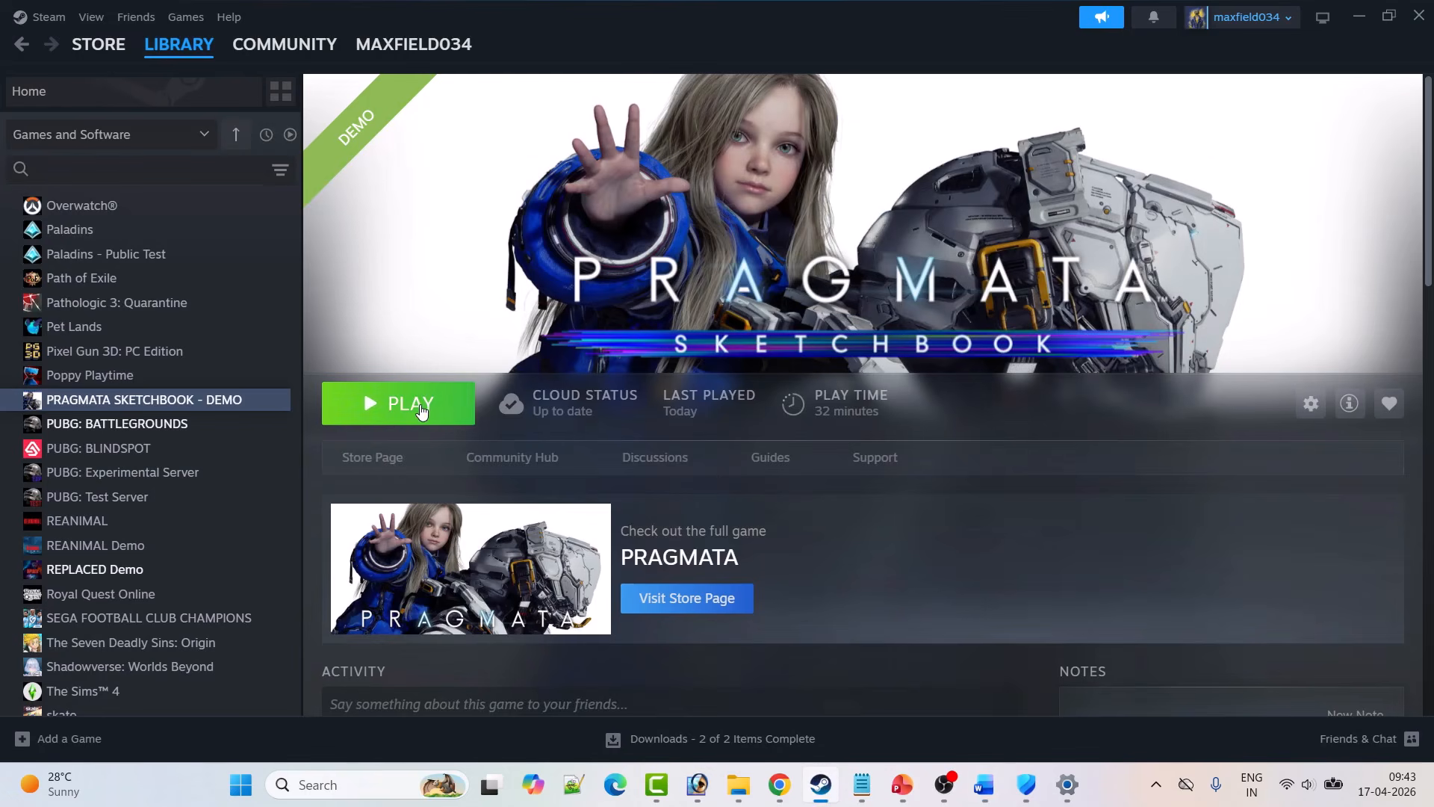